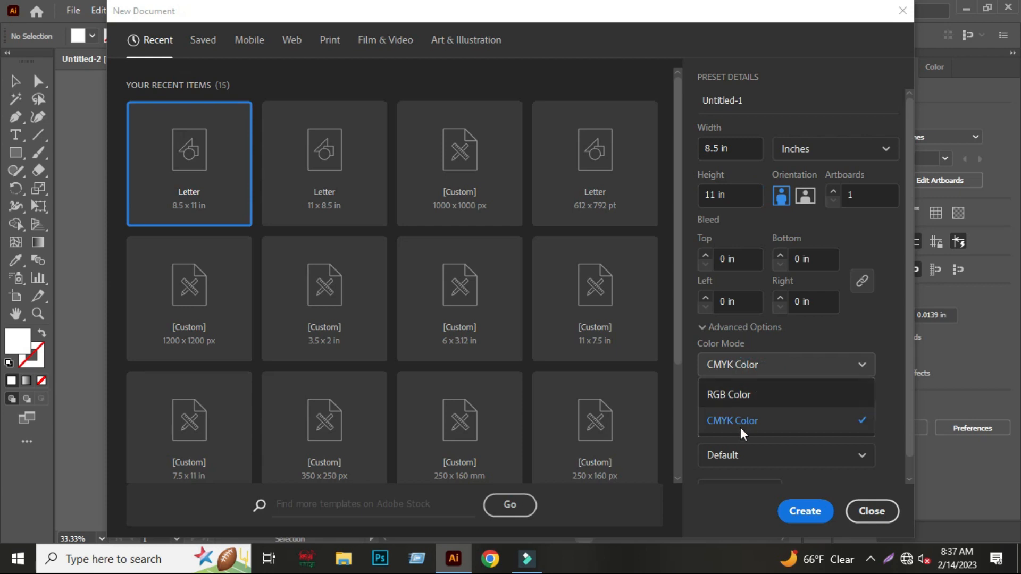
Choose CMYK Color as the new document's color mode and close the New Document dialog.
click(739, 427)
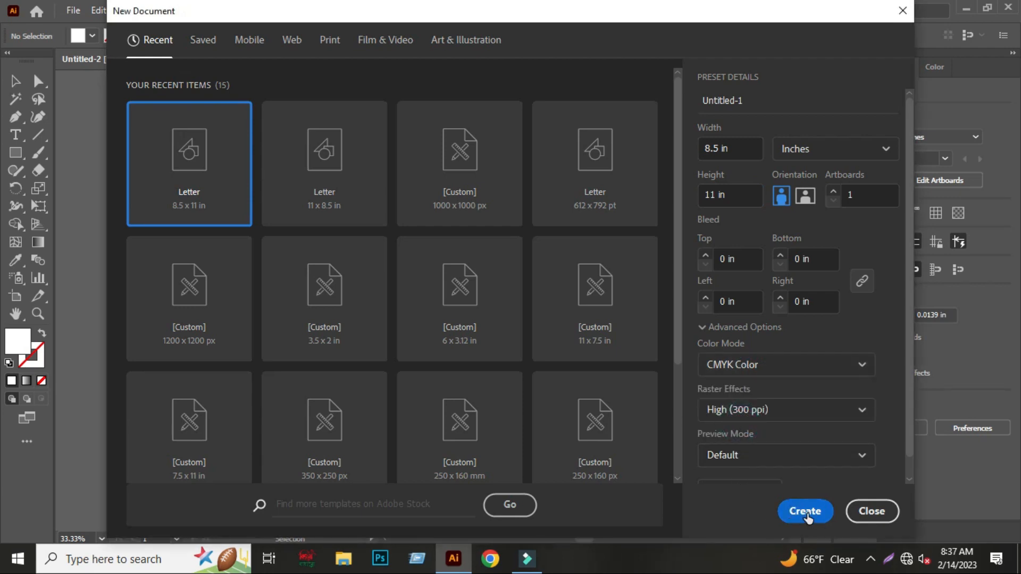
click(873, 511)
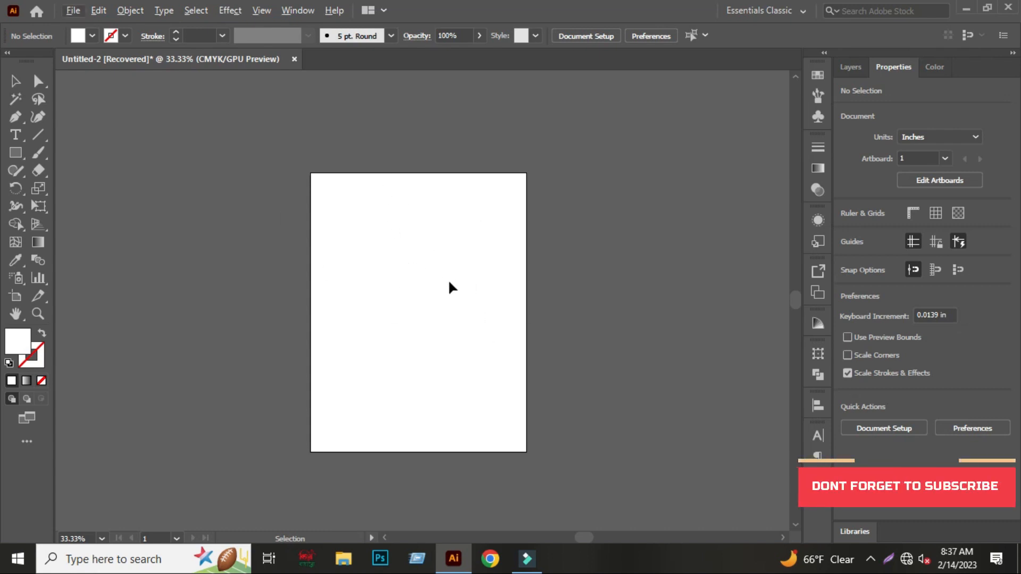
Create a white rectangle 8.5 in wide and 11 in high.
key(z)
drag(411, 272, 479, 292)
key(space)
click(16, 81)
click(16, 153)
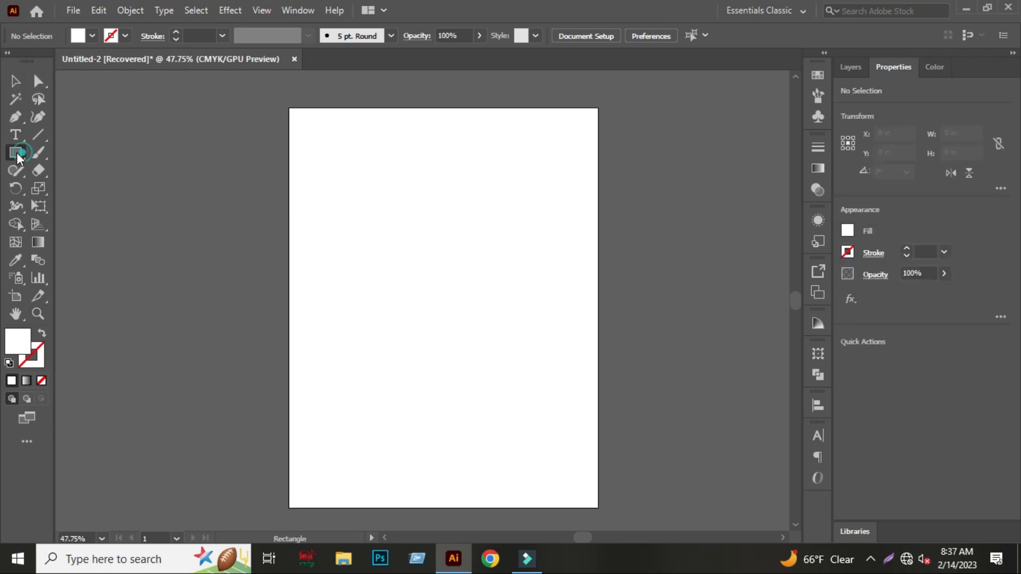
click(423, 229)
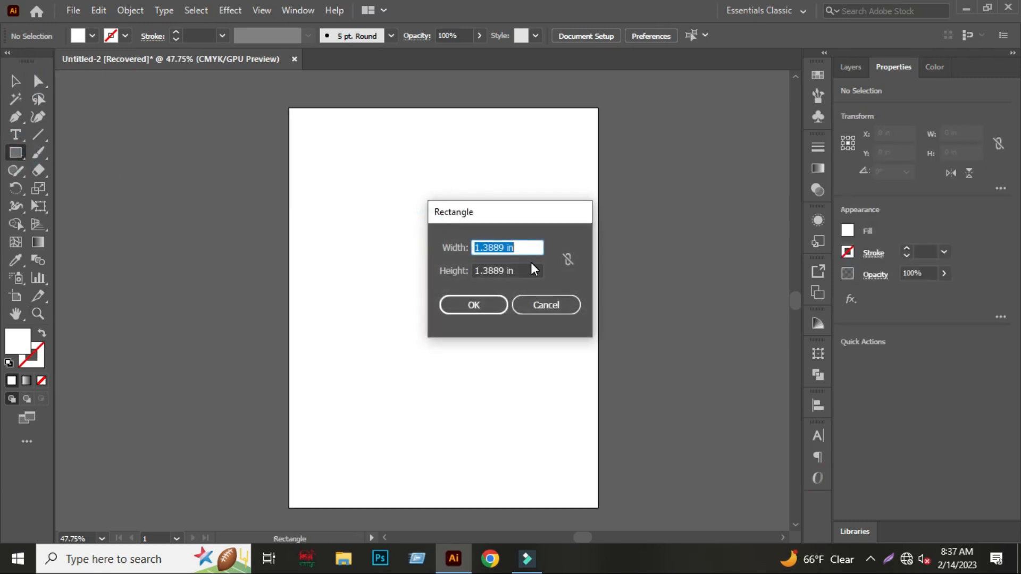
text(8.5)
key(Tab)
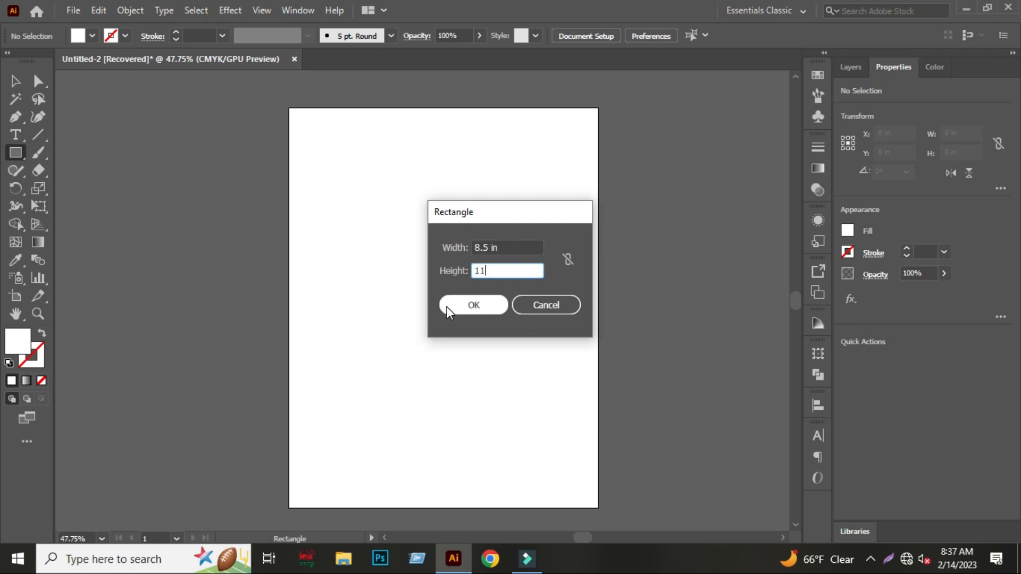
click(445, 306)
Center the 8.5 × 11 in rectangle horizontally and vertically on the artboard.
click(16, 81)
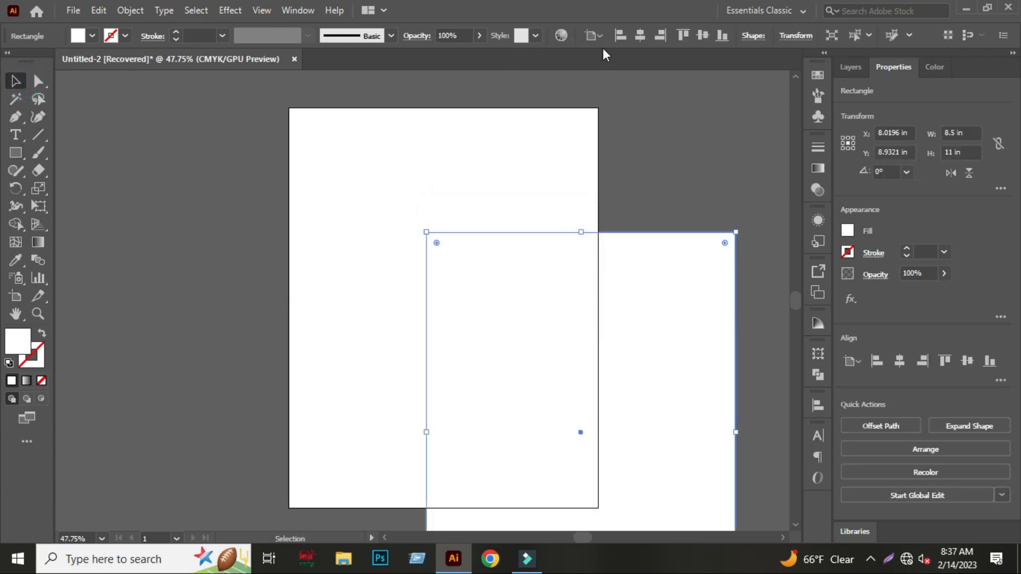
click(640, 35)
click(703, 35)
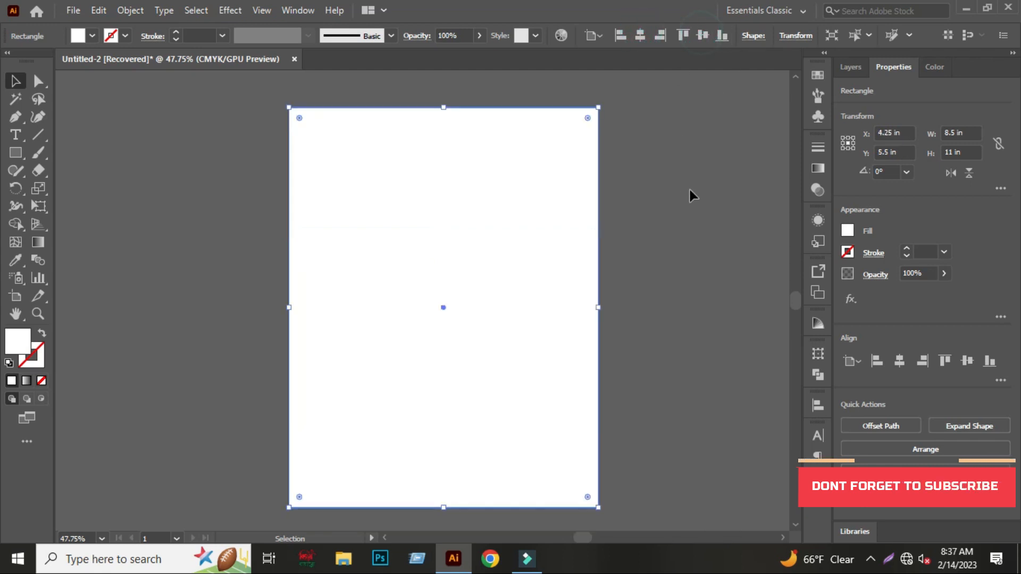
Offset the page rectangle's path inward by -0.50 in.
click(131, 10)
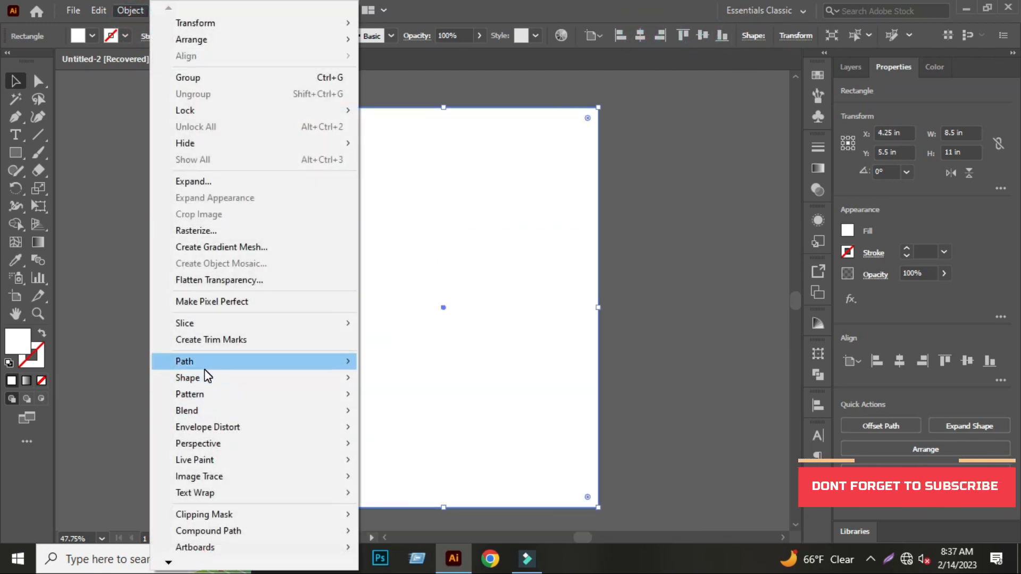
mouse_move(205, 362)
click(410, 416)
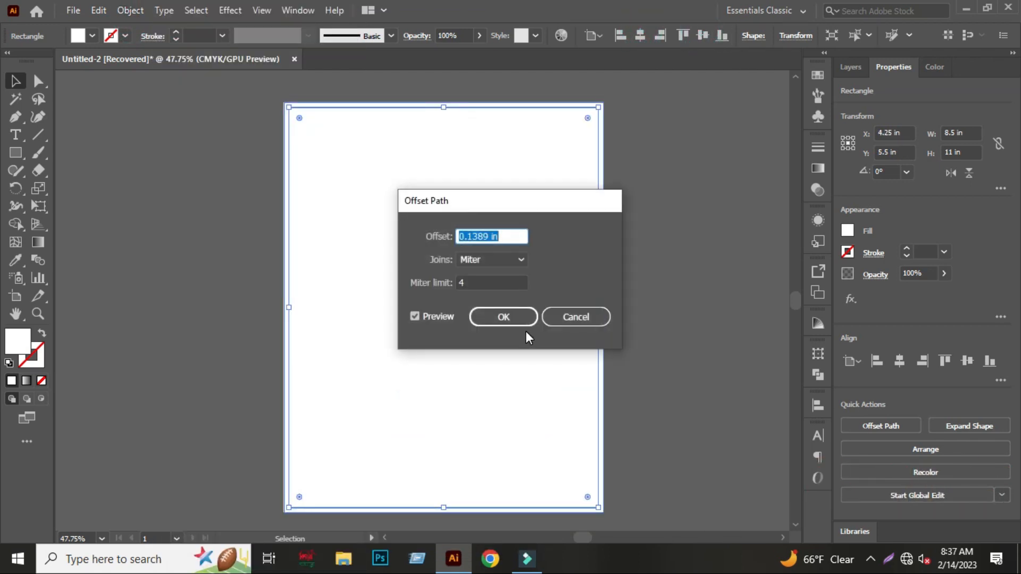
text(-.50)
click(535, 317)
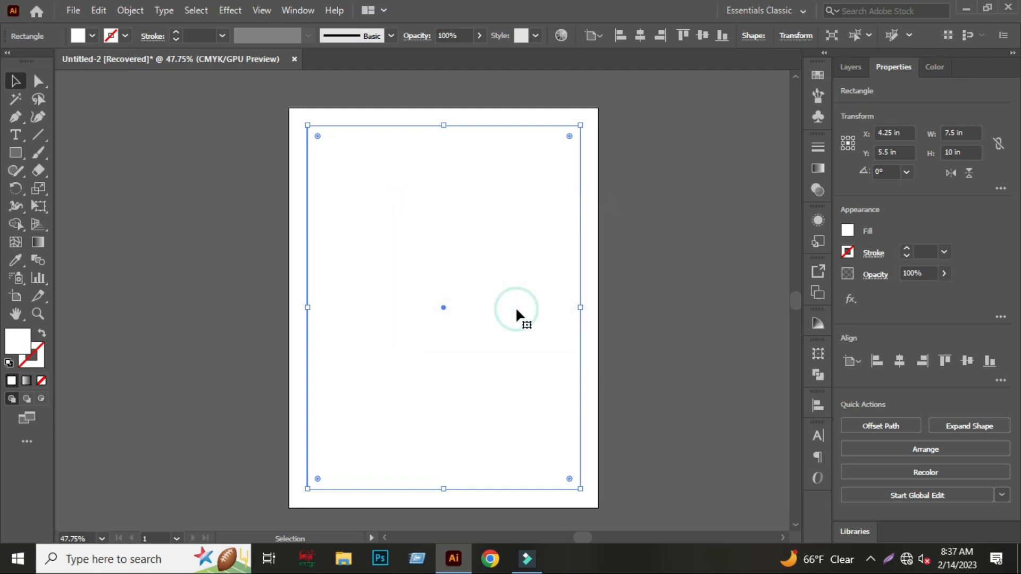
Convert the inset rectangle into a margin guide and lock the guides.
right_click(515, 308)
click(589, 428)
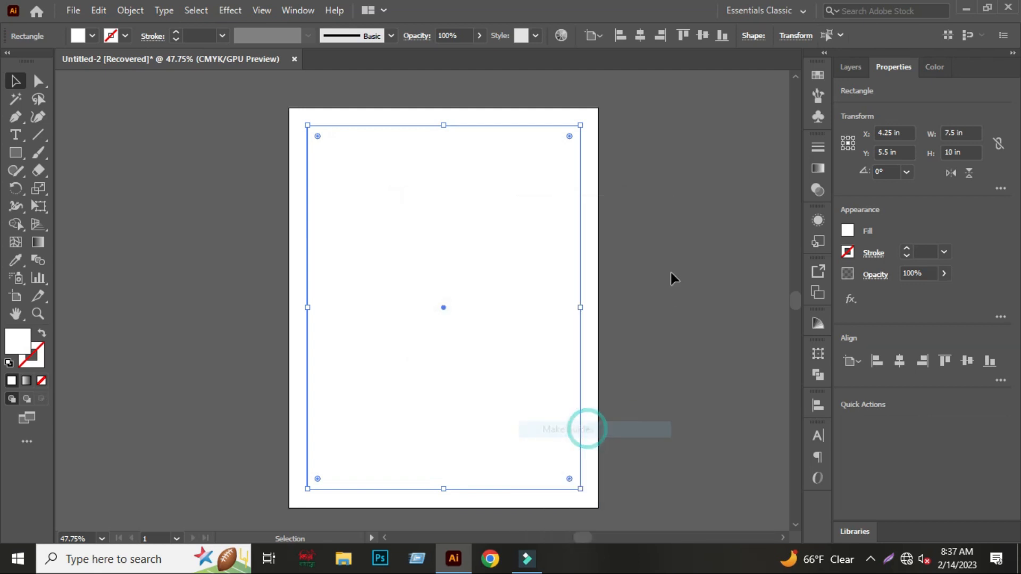
right_click(572, 127)
click(619, 256)
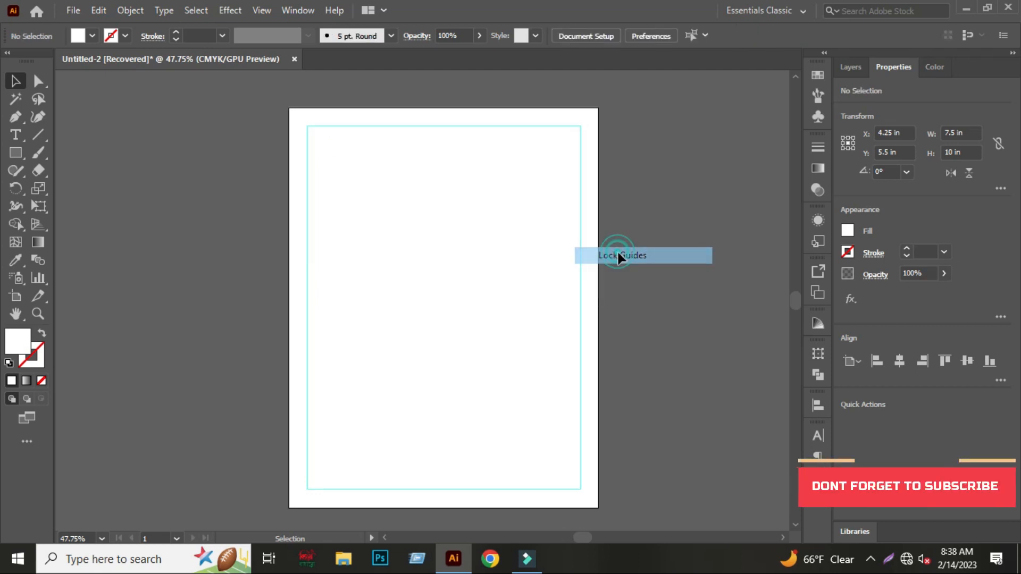
click(660, 209)
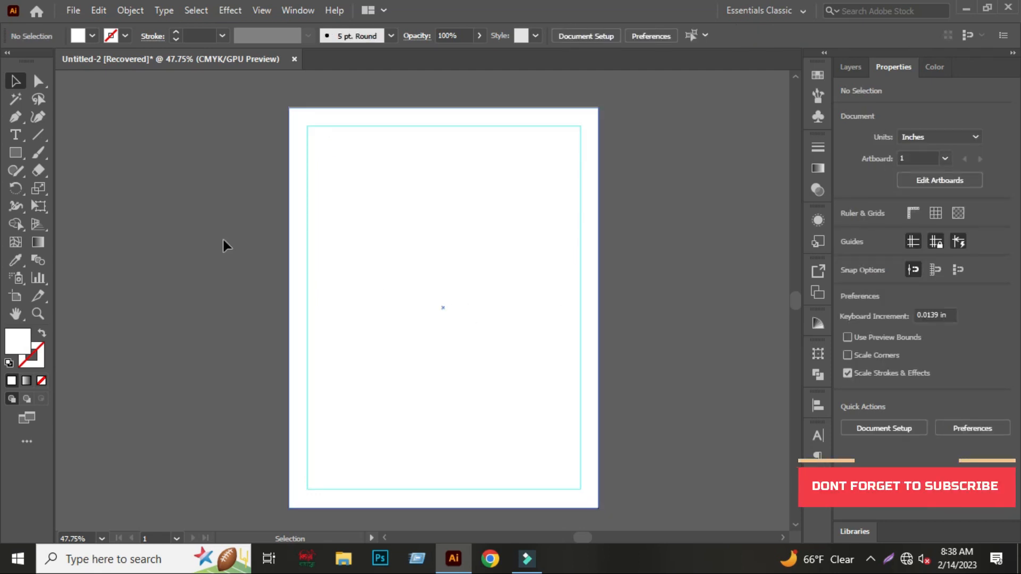
Draw a square over the lower part of the page and enlarge it to about 9.27 in per side.
click(16, 154)
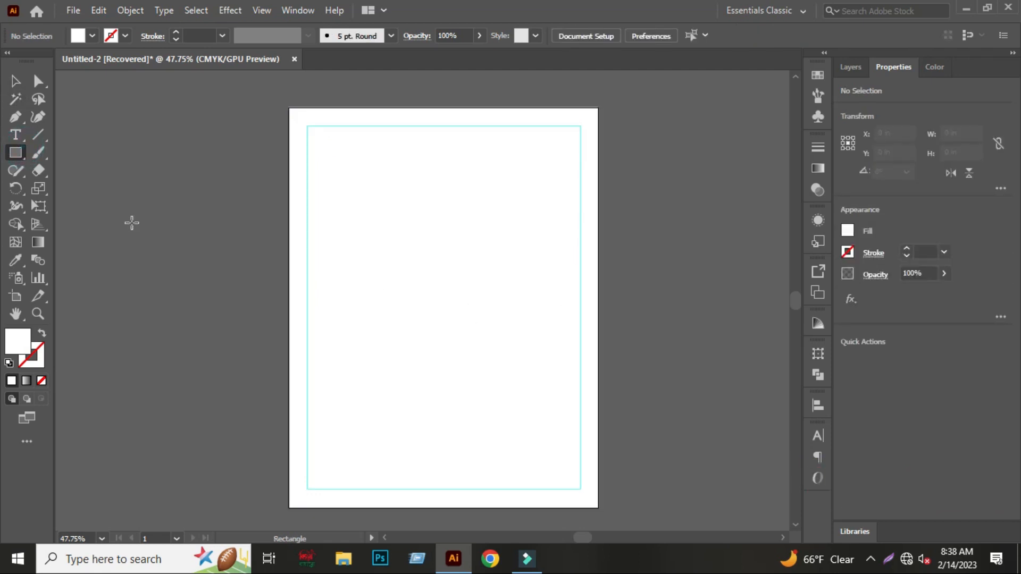
drag(129, 221, 222, 284)
click(21, 81)
drag(133, 196, 321, 286)
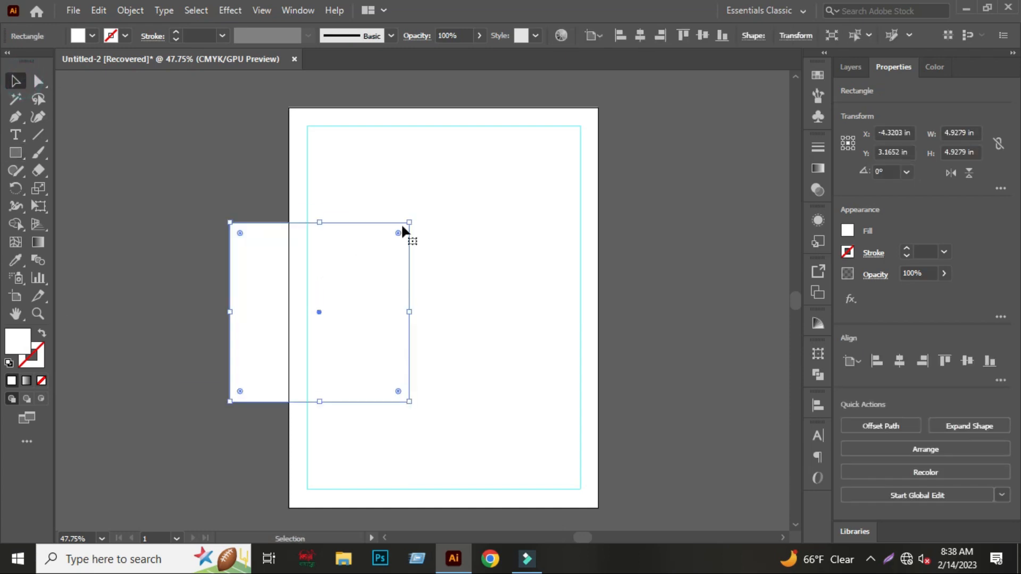
drag(410, 222, 463, 168)
drag(338, 320, 394, 372)
drag(522, 219, 544, 194)
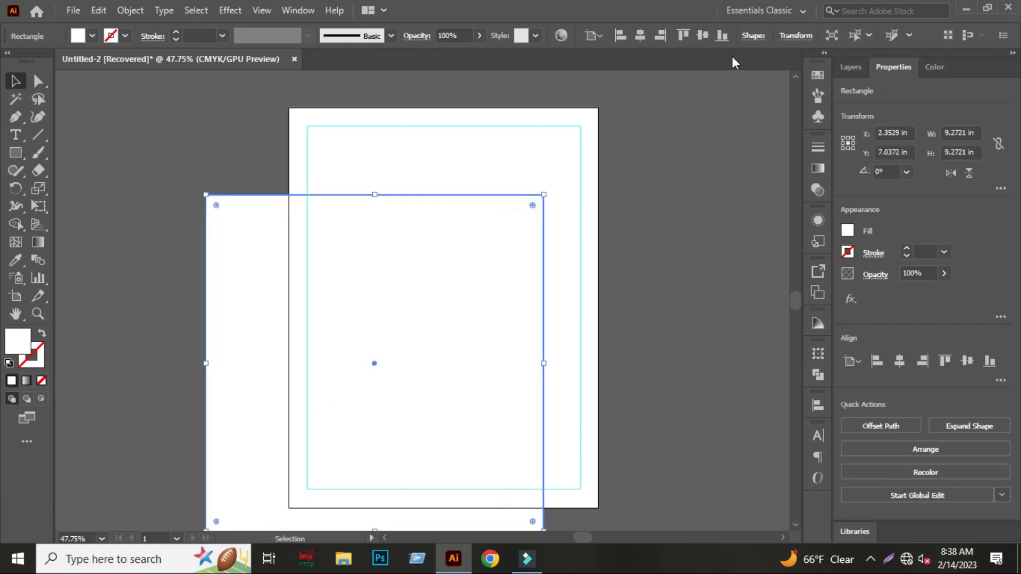
Rotate the square about 54° and shift it over the page.
click(791, 37)
click(690, 99)
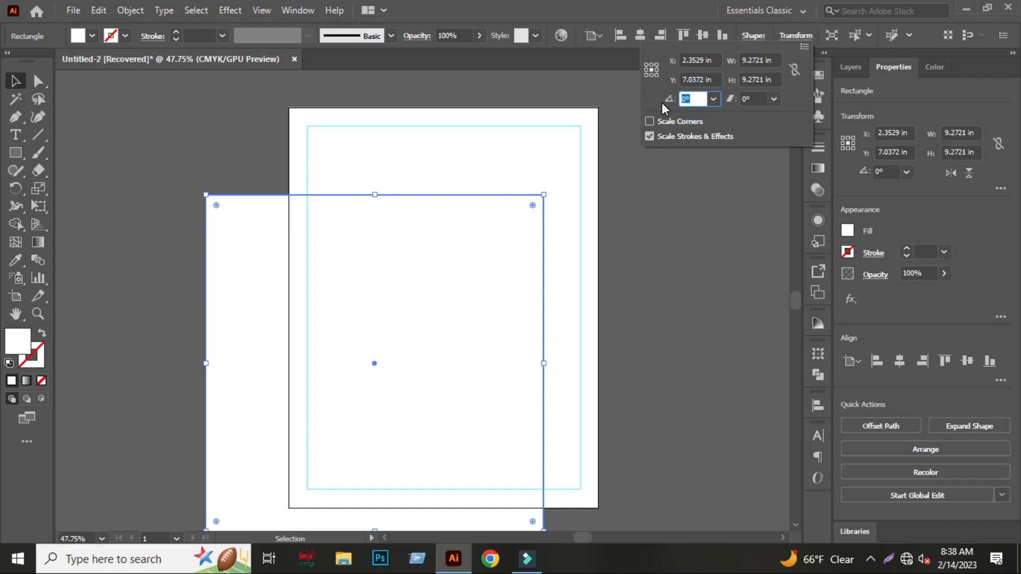
click(661, 244)
scroll(451, 276, down, 1)
drag(496, 307, 558, 343)
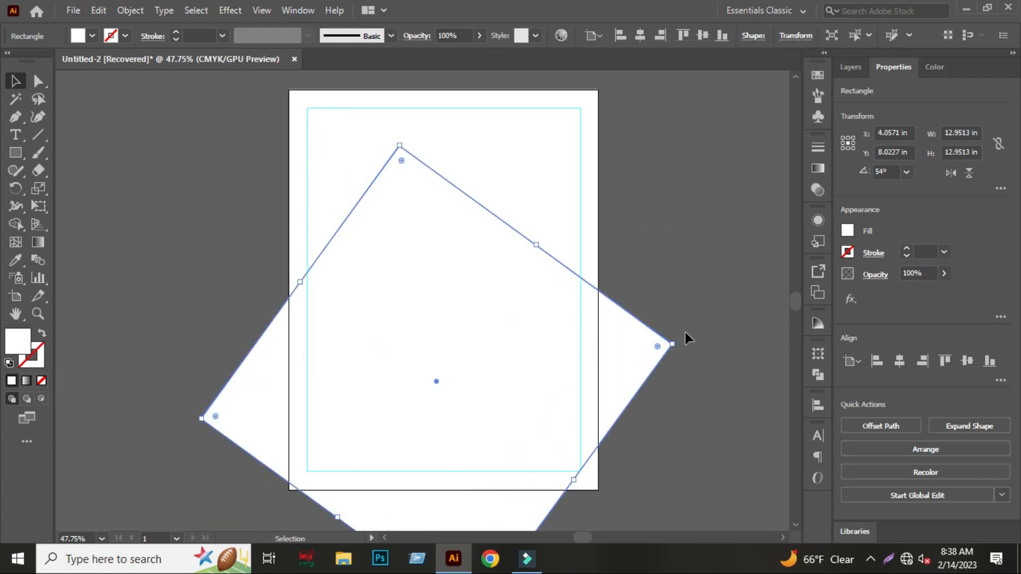
Enlarge the rotated square to about 16.3 in overall, tilt it to about 57°, and position its corner as a peak on the page.
drag(672, 342, 714, 327)
drag(502, 335, 478, 392)
drag(665, 413, 690, 440)
drag(411, 320, 393, 329)
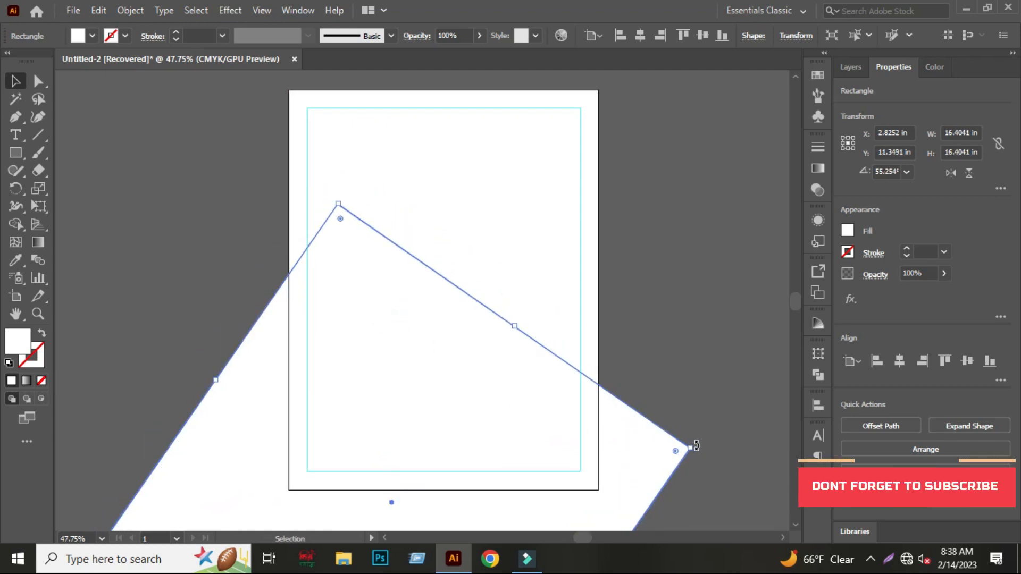
drag(697, 445, 707, 438)
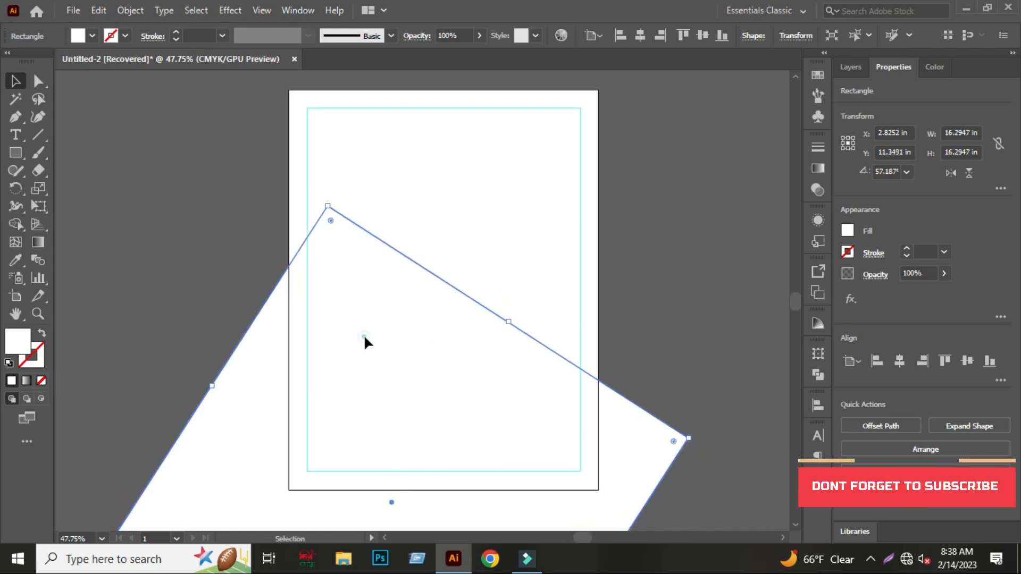
drag(365, 338, 423, 351)
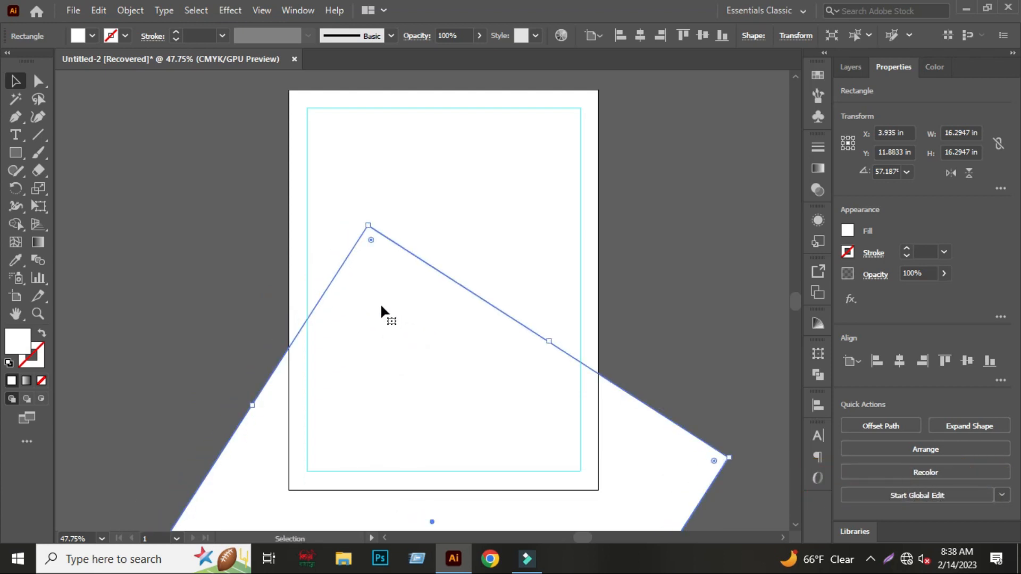
drag(381, 306, 381, 307)
click(672, 341)
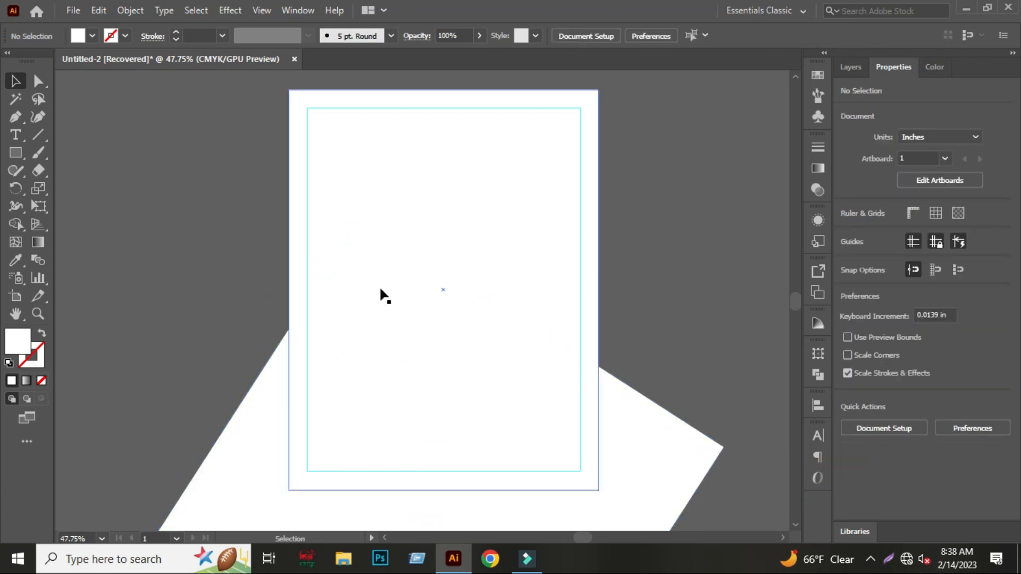
Trim away the parts of the rotated square outside the page rectangle with Shape Builder.
scroll(380, 290, down, 1)
drag(231, 213, 553, 477)
click(16, 225)
alt+click(214, 448)
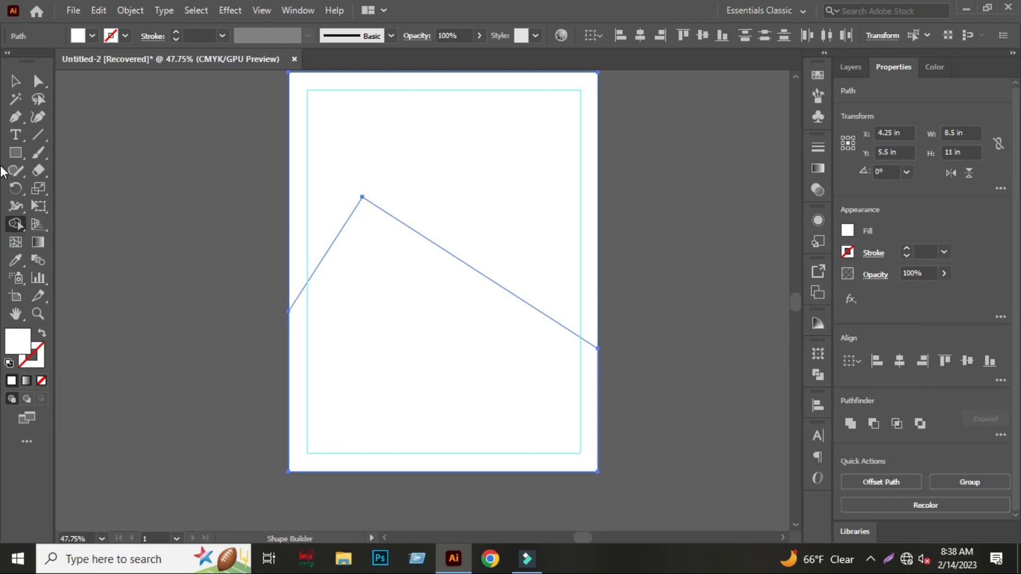
Stretch the lower peaked shape upward to a height of about 7.92 in.
click(15, 81)
click(224, 199)
click(375, 256)
drag(443, 196, 444, 184)
click(171, 226)
Fill the lower peaked shape with orange.
click(434, 281)
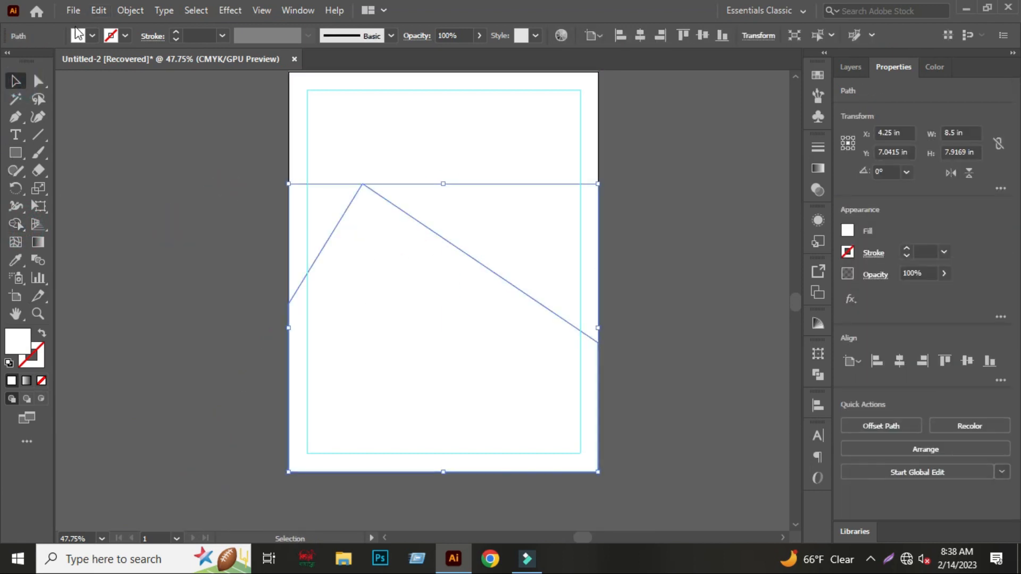
click(92, 35)
click(151, 59)
click(176, 239)
click(381, 269)
Round the peak and the right-hand corner of the orange shape.
key(a)
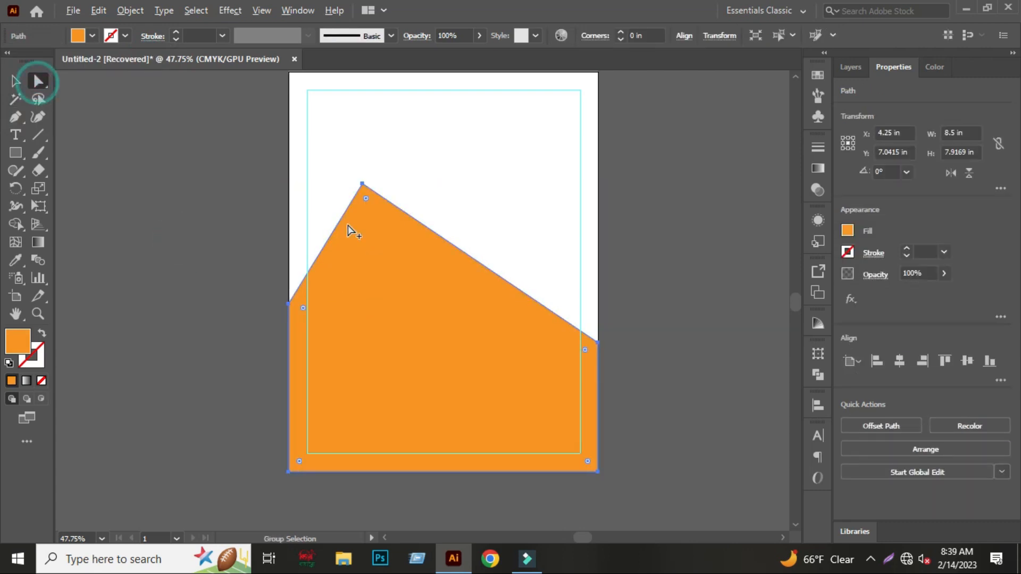
key(ctrl+equal)
click(364, 187)
drag(598, 356, 599, 365)
click(88, 125)
Duplicate the rounded orange shape slightly below the original.
click(16, 81)
click(86, 162)
drag(381, 315, 382, 336)
click(180, 300)
Fill the lower copy of the peaked shape with black.
click(346, 319)
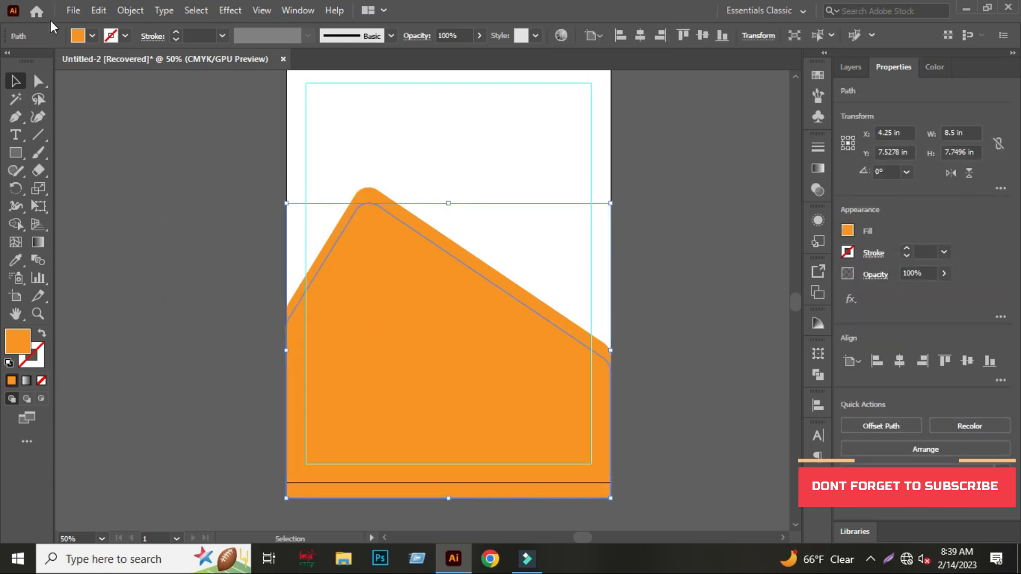
click(78, 36)
click(49, 61)
click(142, 250)
click(428, 312)
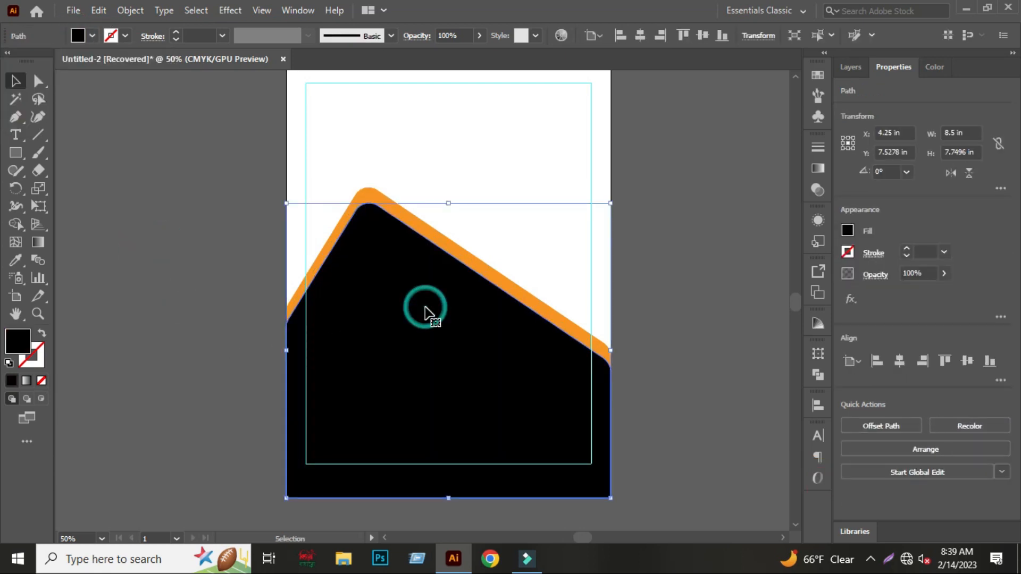
click(254, 299)
Add the text "LETS" at 72 pt beside the artboard.
drag(281, 277, 266, 290)
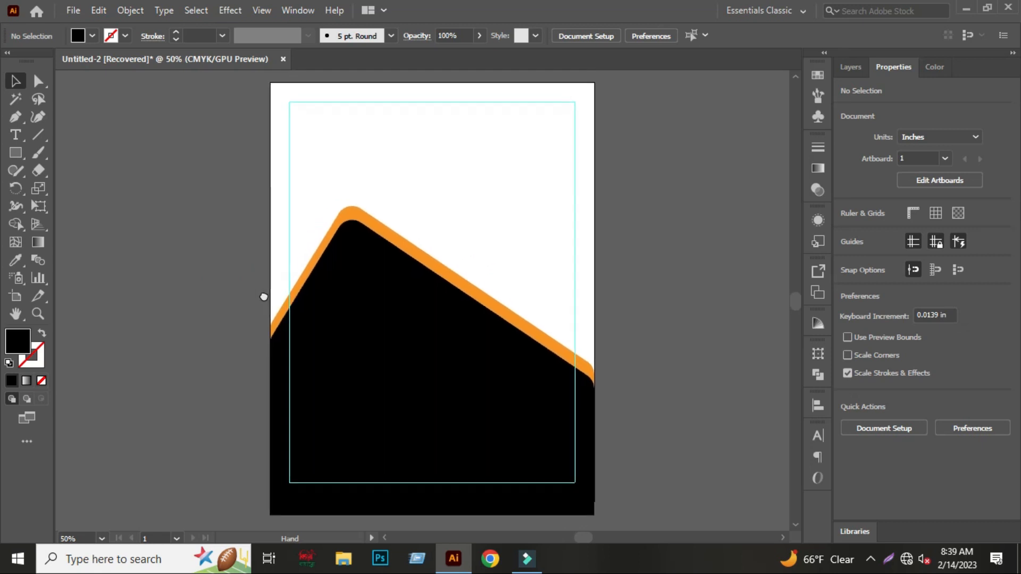
click(22, 135)
click(80, 182)
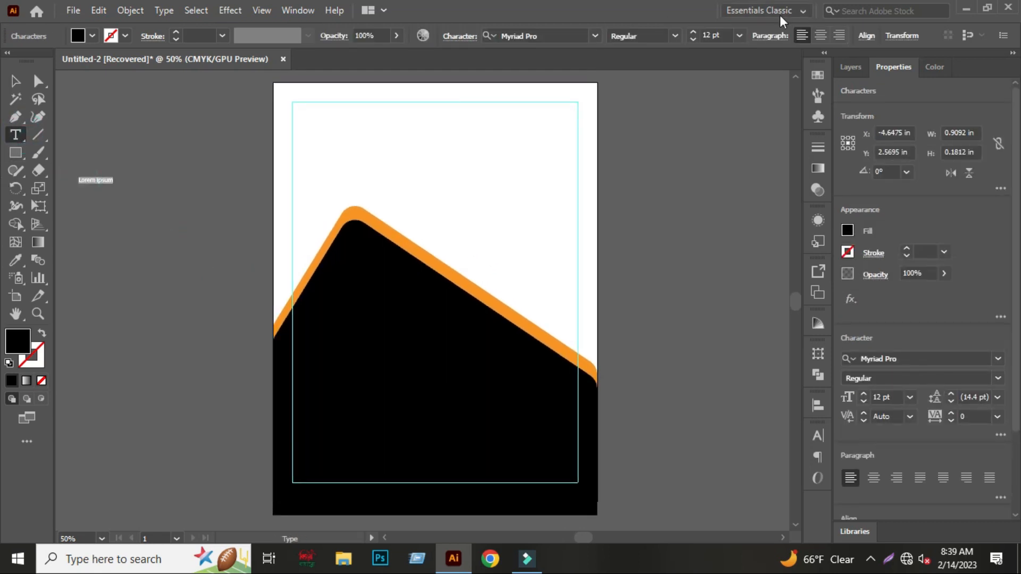
click(739, 36)
click(757, 296)
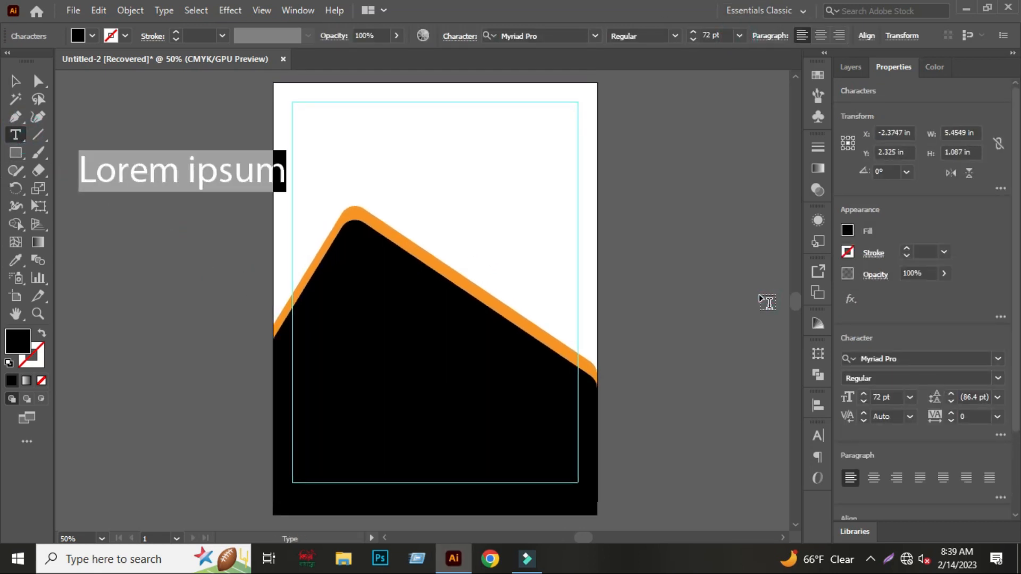
key(BackSpace)
text(LETS)
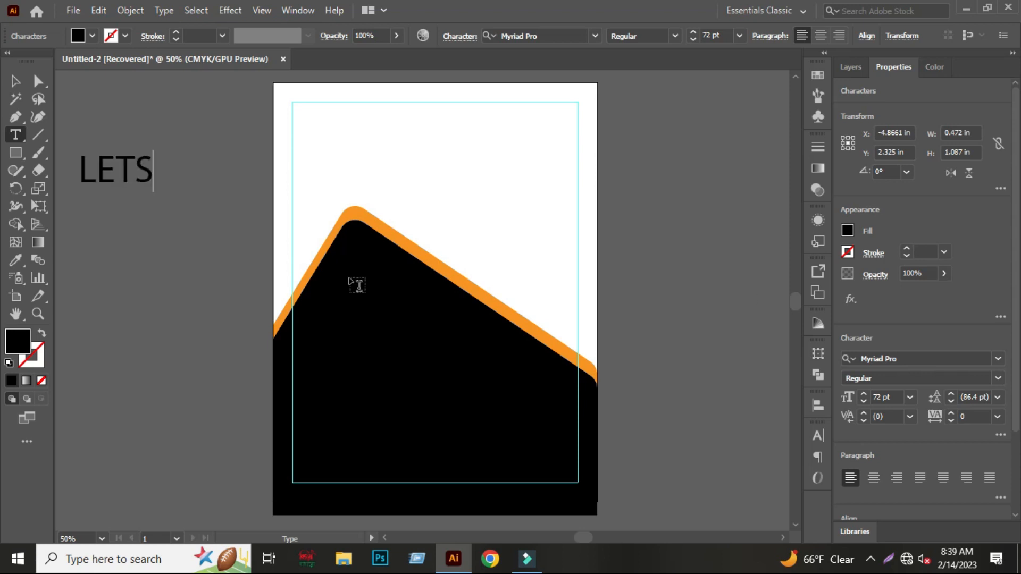
key(Escape)
Duplicate the "LETS" text directly below and change the copy to "TRAVEL".
drag(105, 179, 99, 222)
double_click(100, 221)
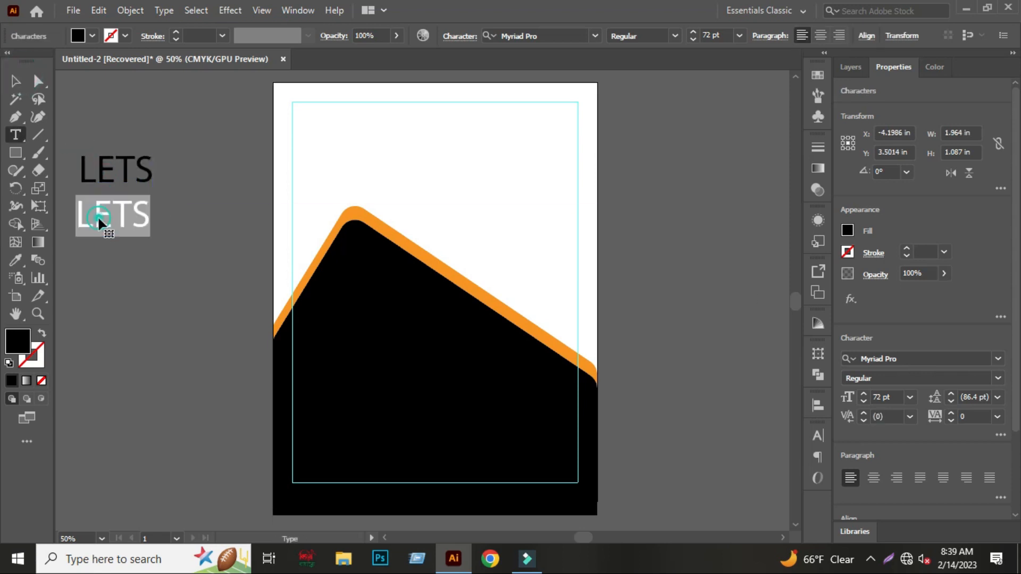
text(TRAVEL)
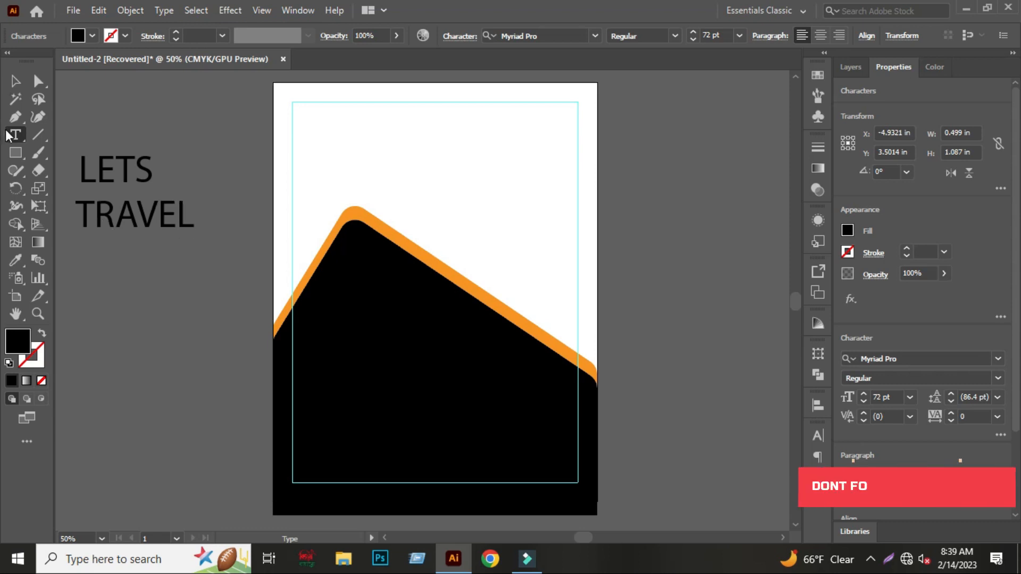
Set the "LETS" text in Source Sans Variable and fill it with white.
click(16, 81)
click(129, 144)
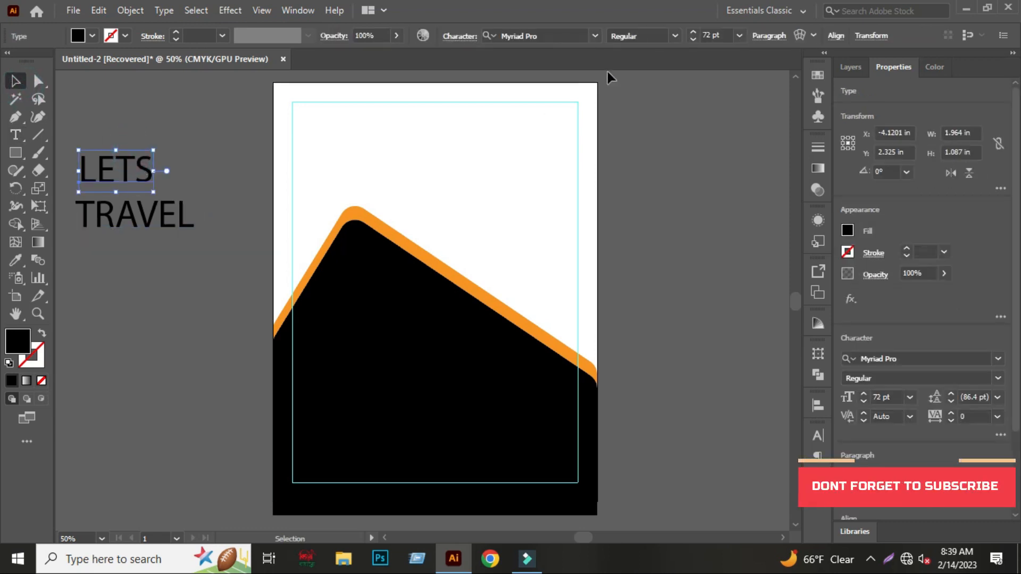
click(592, 31)
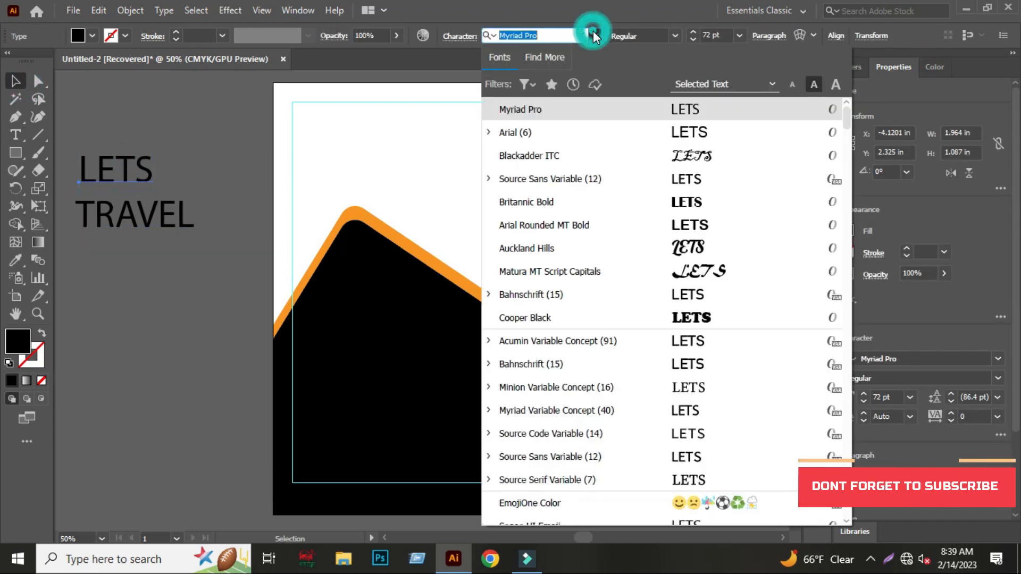
click(690, 180)
click(667, 178)
click(103, 167)
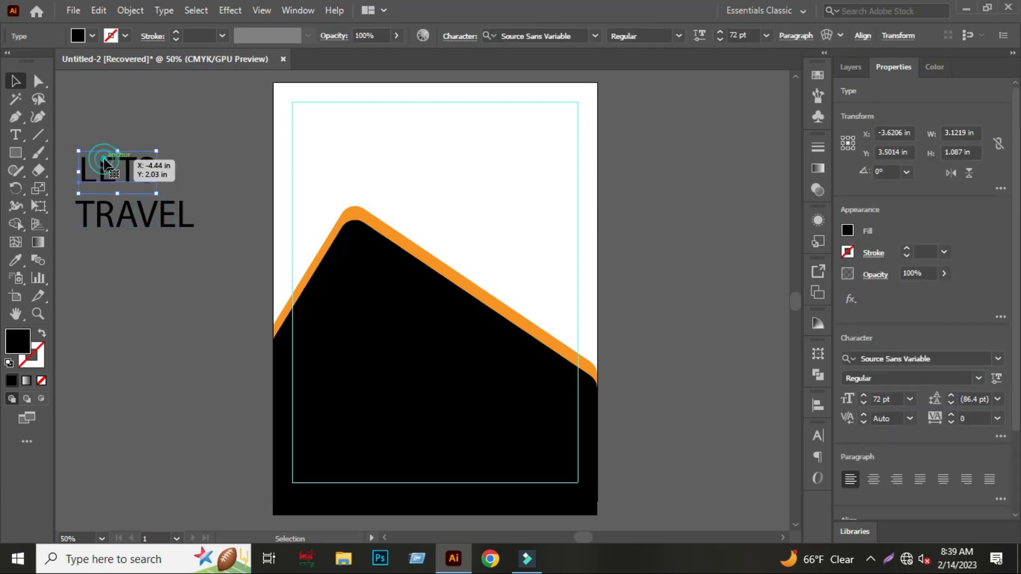
click(79, 35)
click(24, 59)
Set the "TRAVEL" text in Berlin Sans FB Demi Bold and fill it with orange.
click(133, 213)
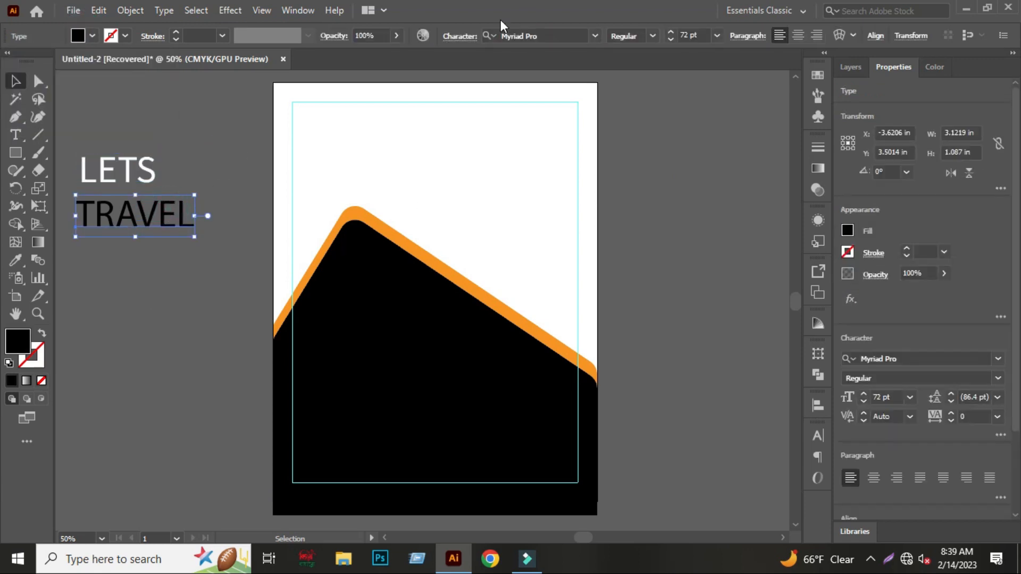
click(593, 35)
scroll(692, 425, down, 15)
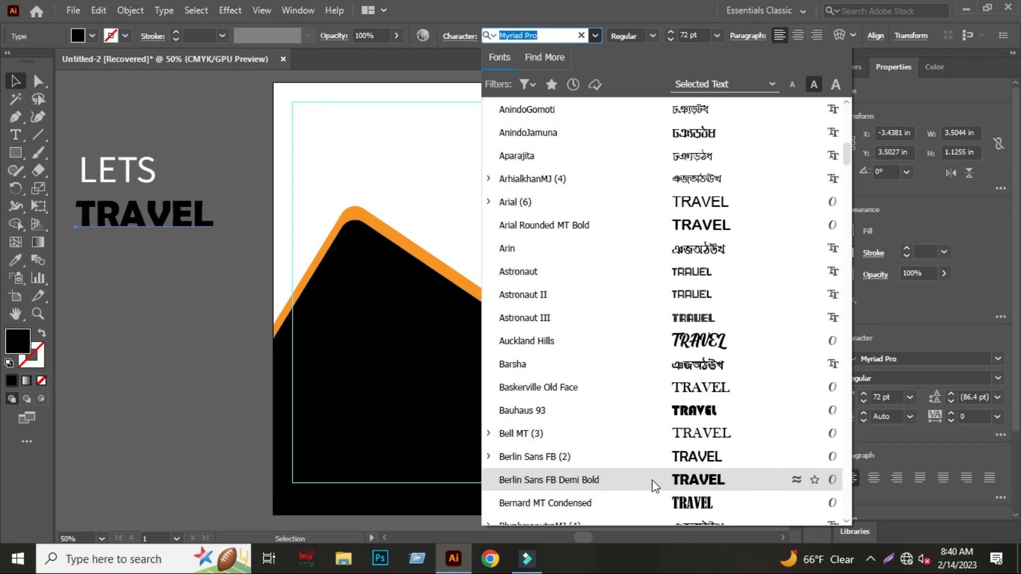
click(652, 482)
click(62, 272)
click(102, 210)
click(78, 35)
click(156, 60)
click(157, 310)
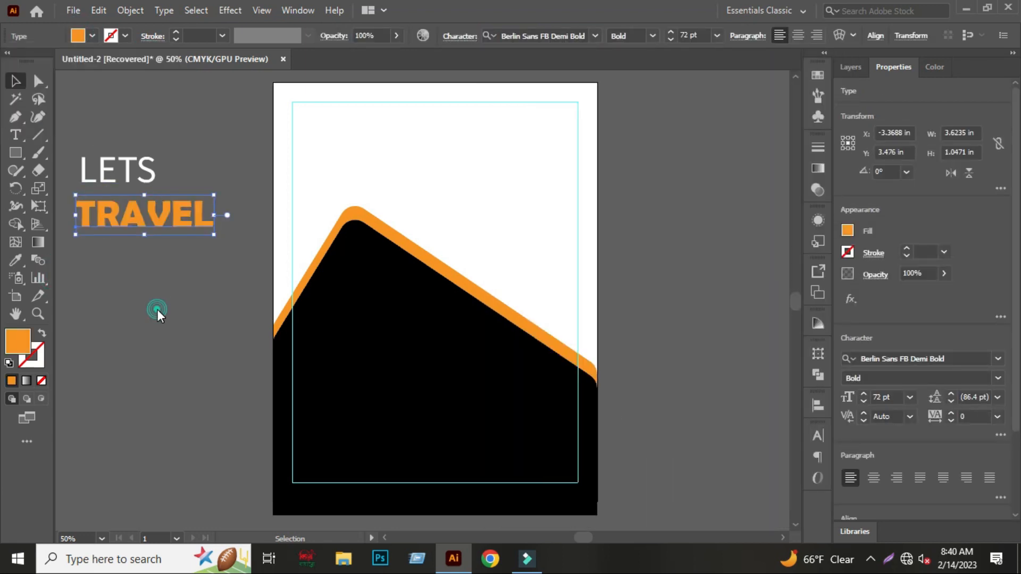
Align the left edges of the "LETS" and "TRAVEL" texts.
drag(70, 145, 221, 237)
click(818, 405)
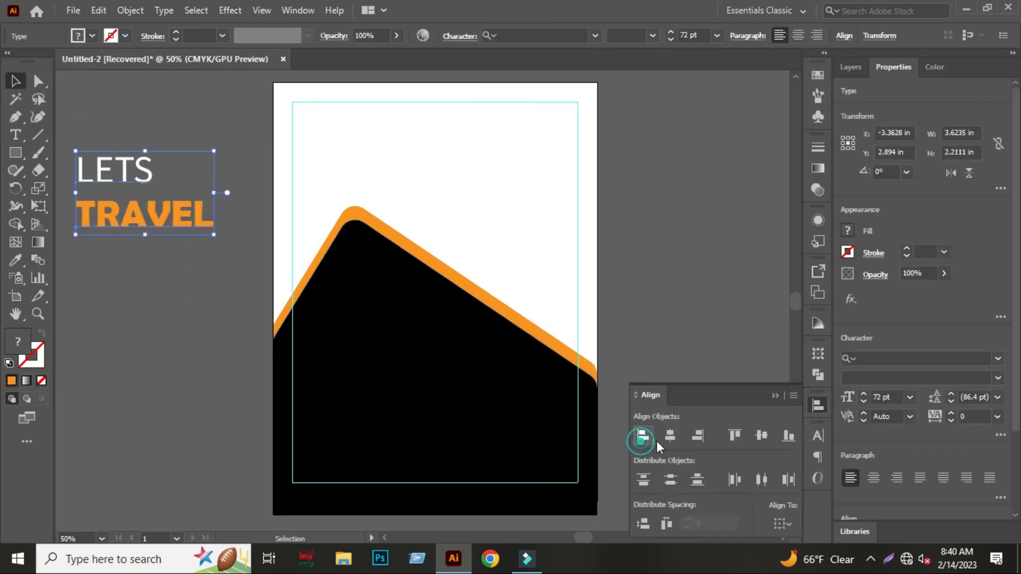
click(774, 399)
click(129, 295)
Move "TRAVEL" slightly closer to the line above and set the "LETS" font size to 48 pt.
scroll(90, 183, up, 1)
drag(109, 221, 110, 211)
click(116, 294)
click(136, 166)
drag(176, 141, 164, 146)
text(50)
key(Return)
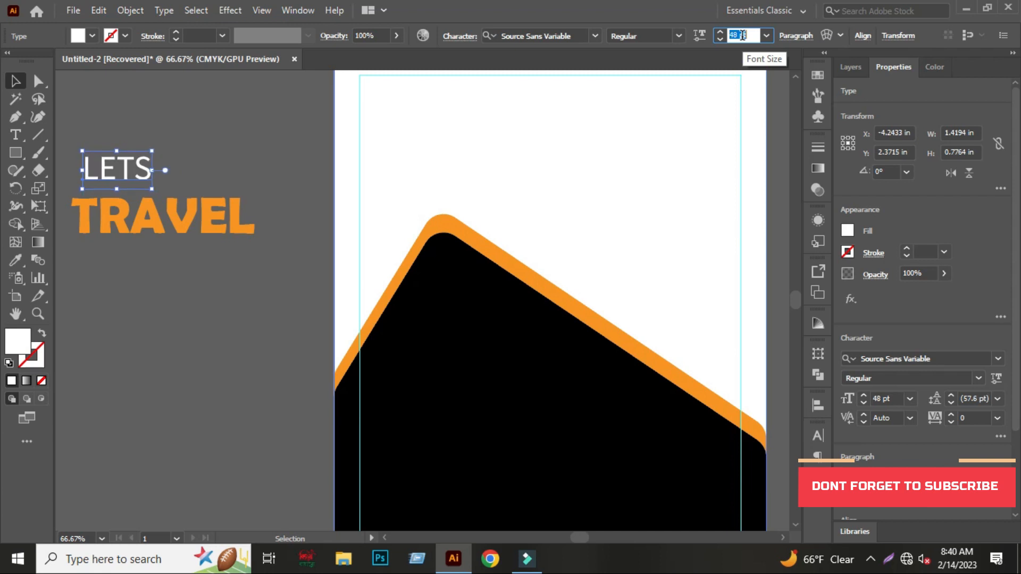
click(176, 218)
click(208, 294)
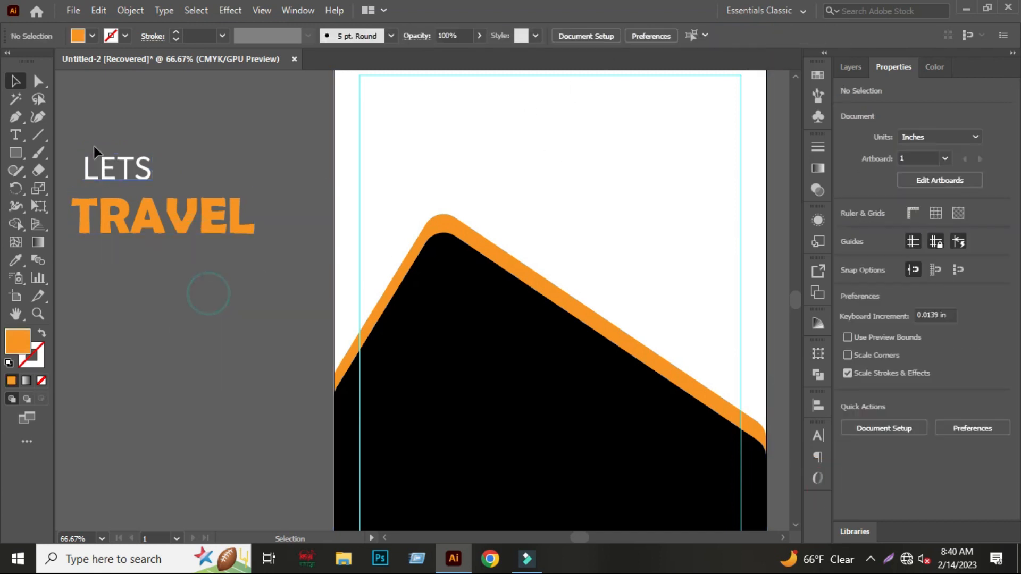
Left-align the resized "LETS" with "TRAVEL" again.
drag(93, 146, 139, 224)
click(818, 406)
click(637, 428)
click(774, 395)
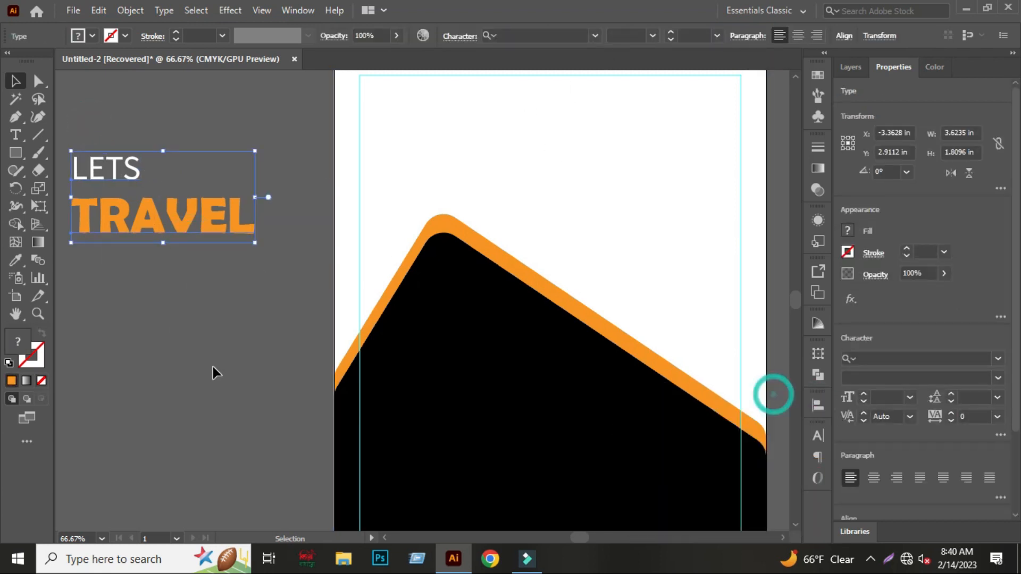
click(213, 367)
Nudge "TRAVEL" up in small steps to tighten the gap below "LETS".
click(146, 238)
key(Up)
key(Up)
key(Up)
key(Up)
click(189, 292)
Group the two headline lines and place the group on the black shape at the left margin guide.
drag(89, 127, 276, 350)
key(ctrl+g)
scroll(114, 255, down, 2)
click(133, 339)
scroll(218, 342, up, 2)
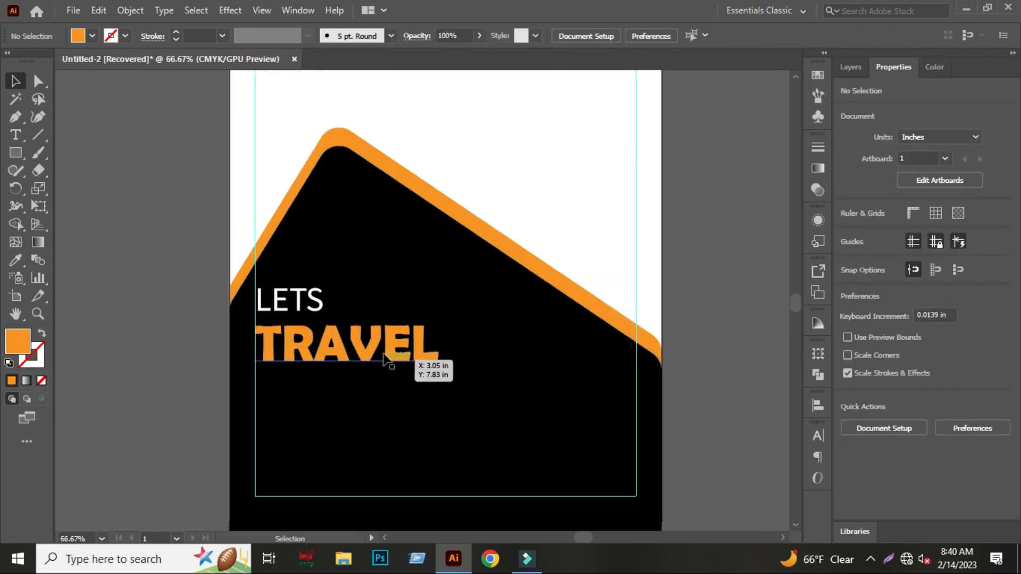
Scale the headline group down proportionally to about 2.66 in wide.
click(386, 359)
drag(440, 283, 416, 294)
click(134, 301)
Duplicate the "LETS TRAVEL" group directly below the original.
drag(324, 341, 337, 410)
click(155, 334)
click(335, 336)
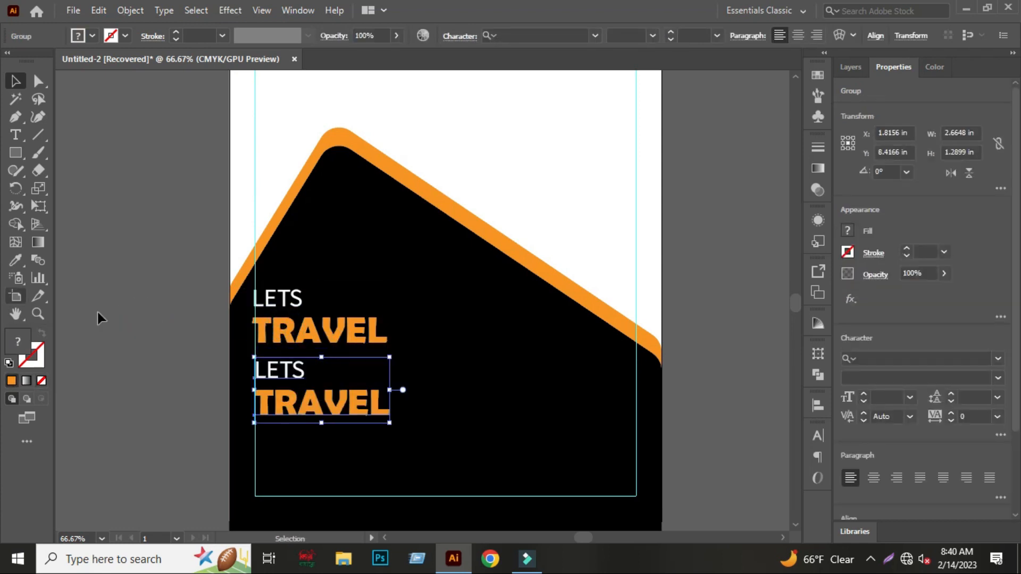
click(97, 312)
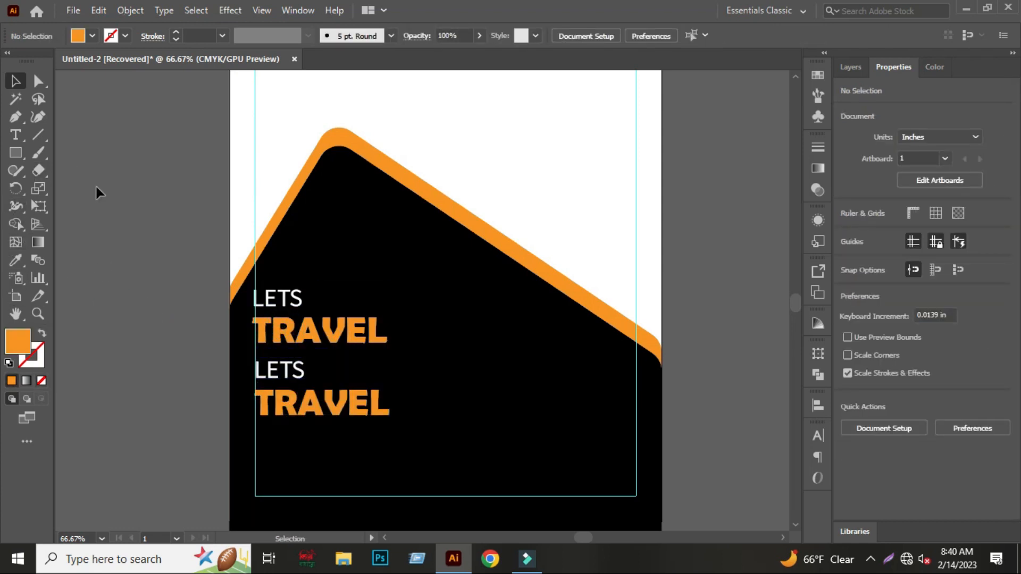
Change the lower group's text to "BOOK" on the white line and "NOW" on the orange line.
click(15, 134)
drag(255, 367, 322, 365)
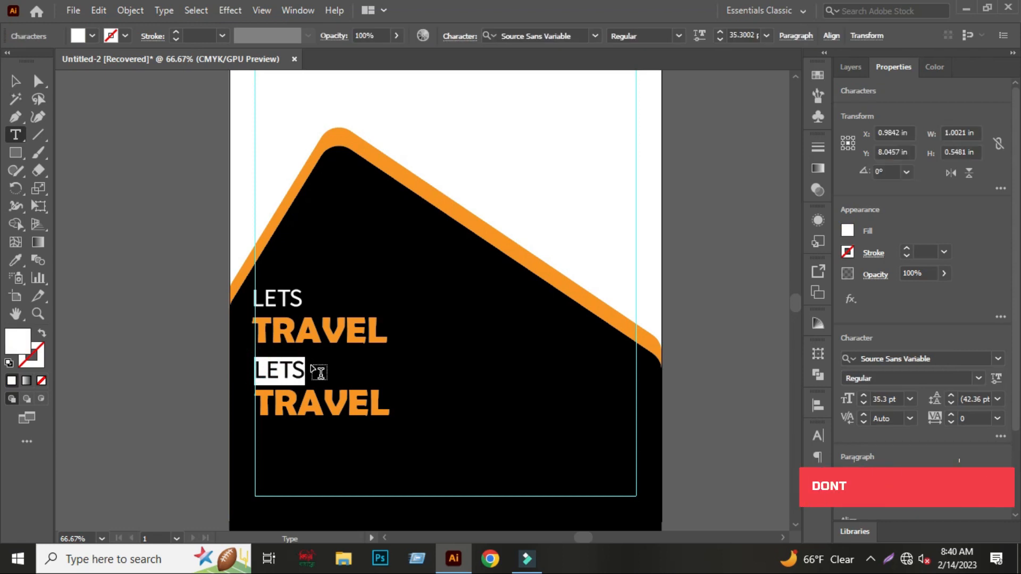
text(BOOK)
drag(259, 405, 431, 418)
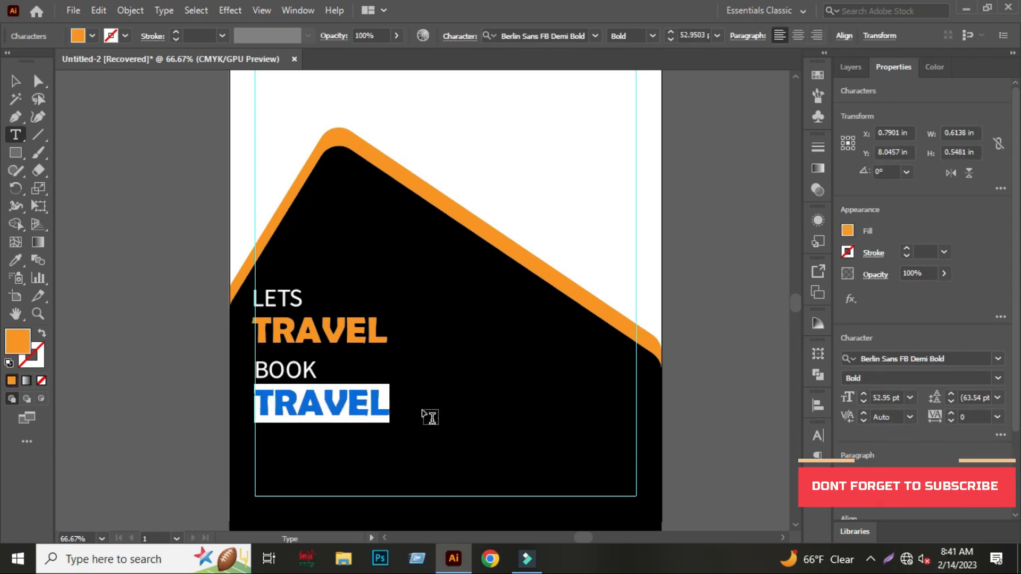
text(NOW)
click(15, 81)
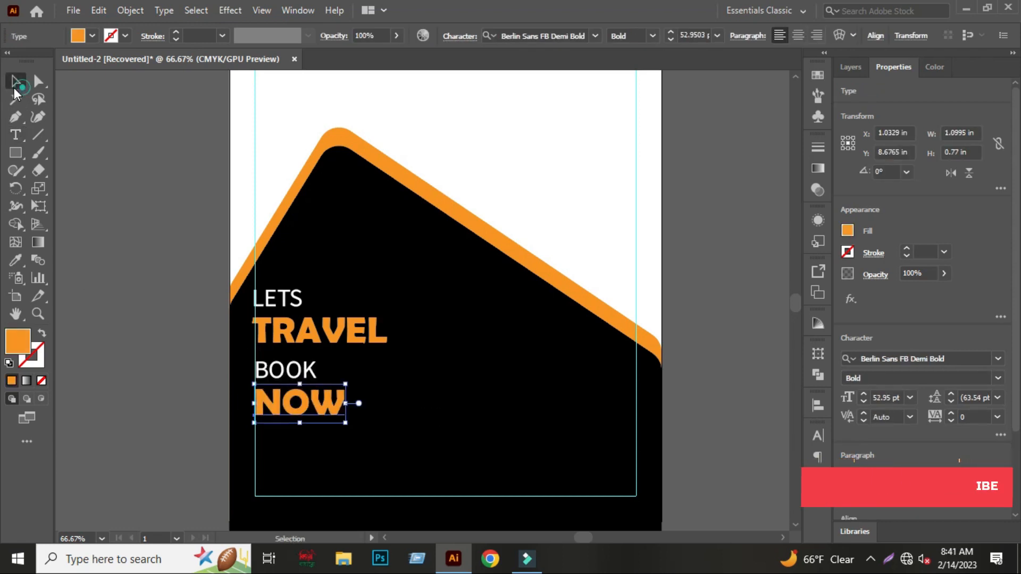
Move both text groups up and to the right, under the peak of the black shape.
drag(340, 336, 385, 280)
drag(291, 375, 339, 317)
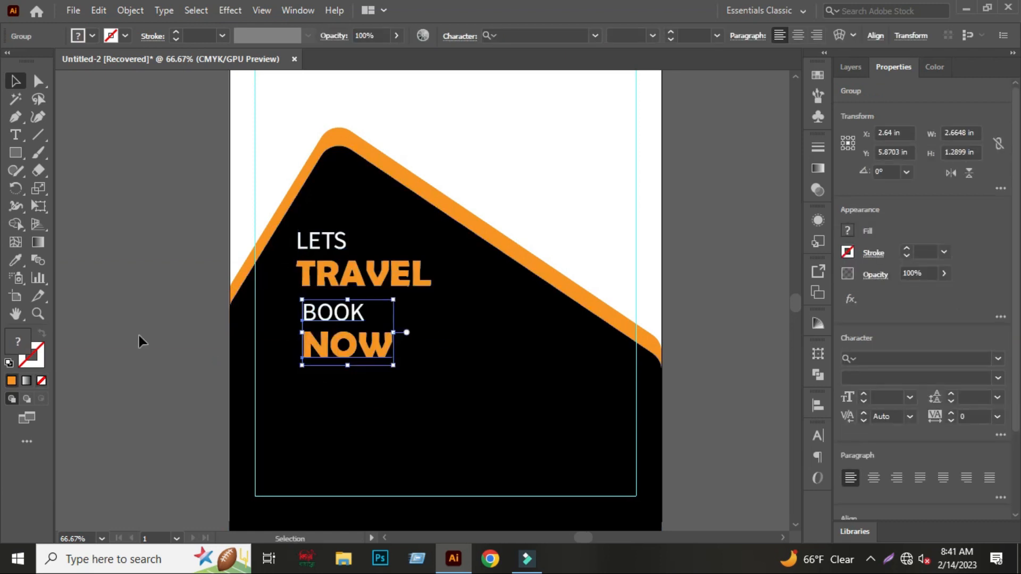
click(157, 333)
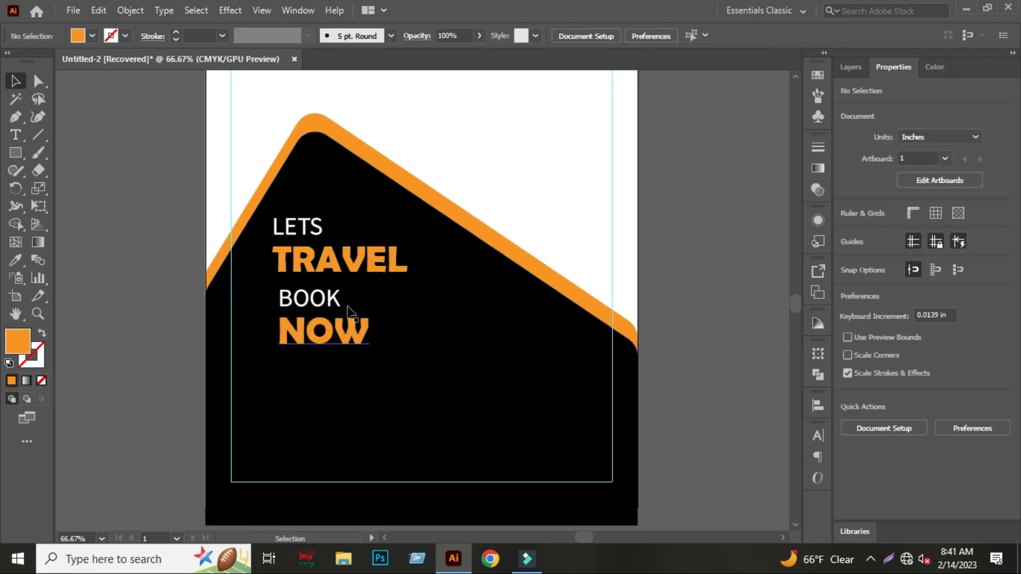
drag(120, 313, 104, 308)
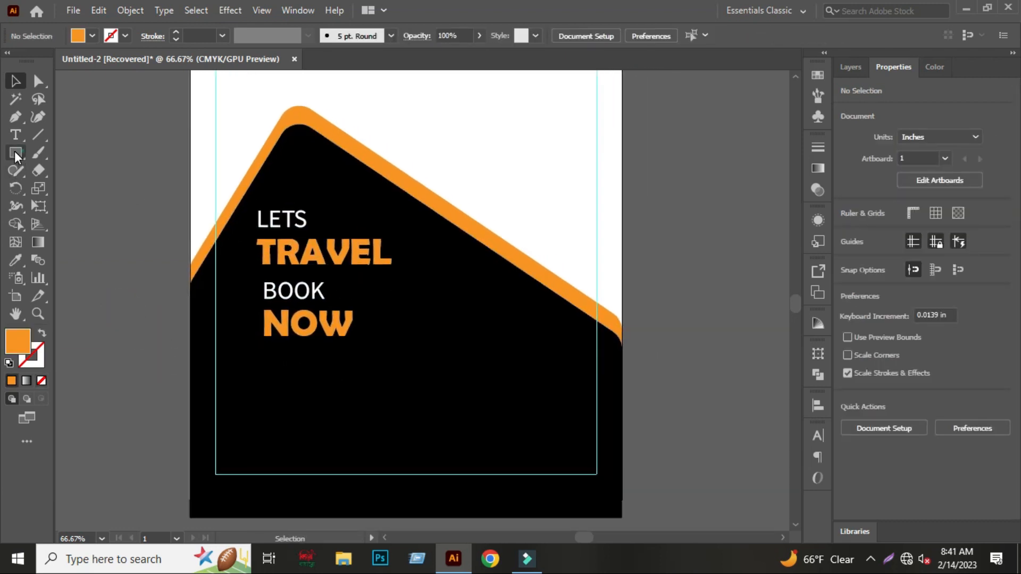
click(17, 155)
drag(162, 474, 624, 167)
key(ctrl+z)
Remove the part of the black shape hanging below the artboard with the Shape Builder.
drag(549, 269, 520, 521)
click(15, 81)
key(ctrl+minus)
drag(111, 206, 118, 261)
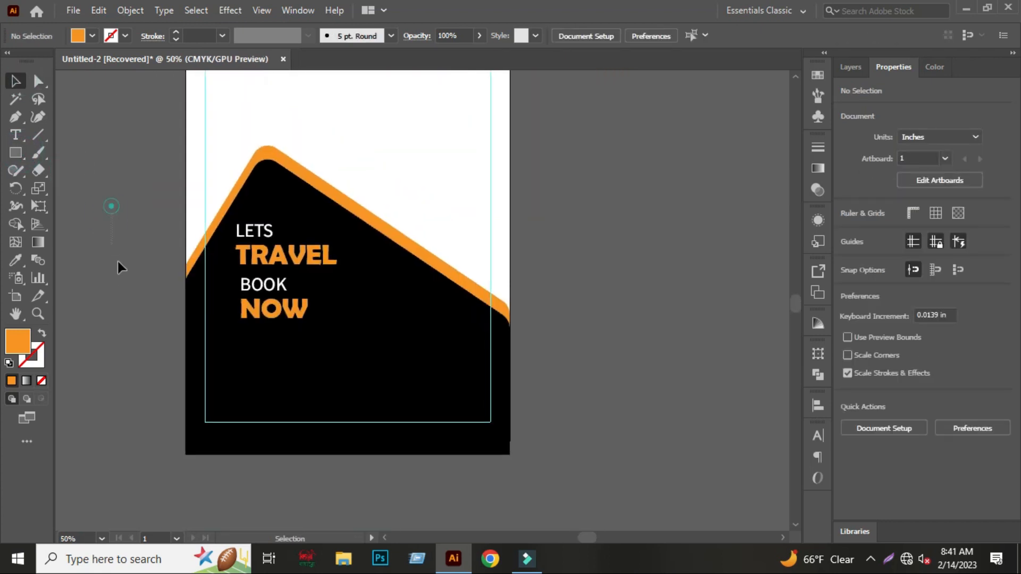
key(ctrl+a)
click(15, 224)
alt+click(261, 456)
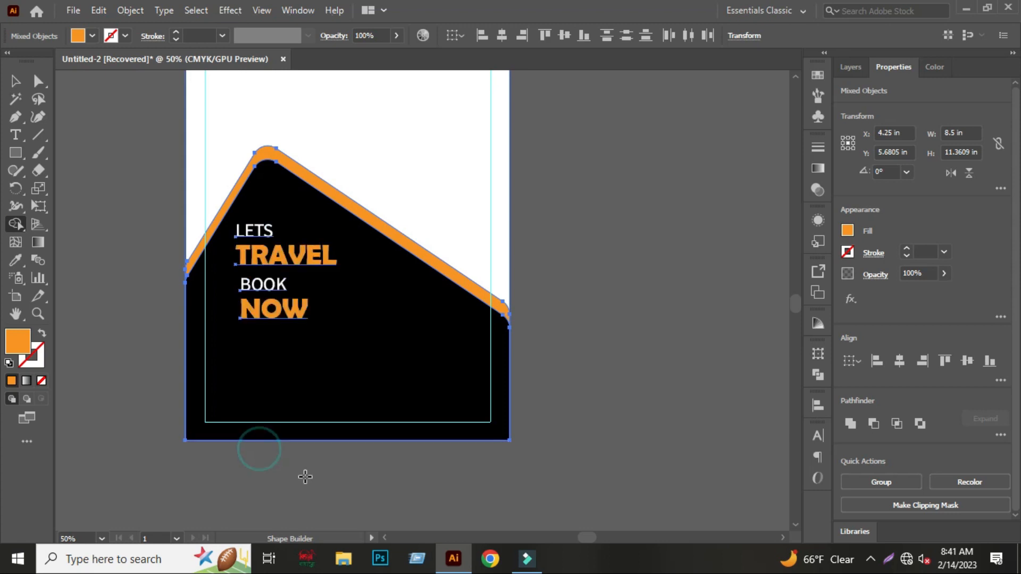
key(v)
click(132, 300)
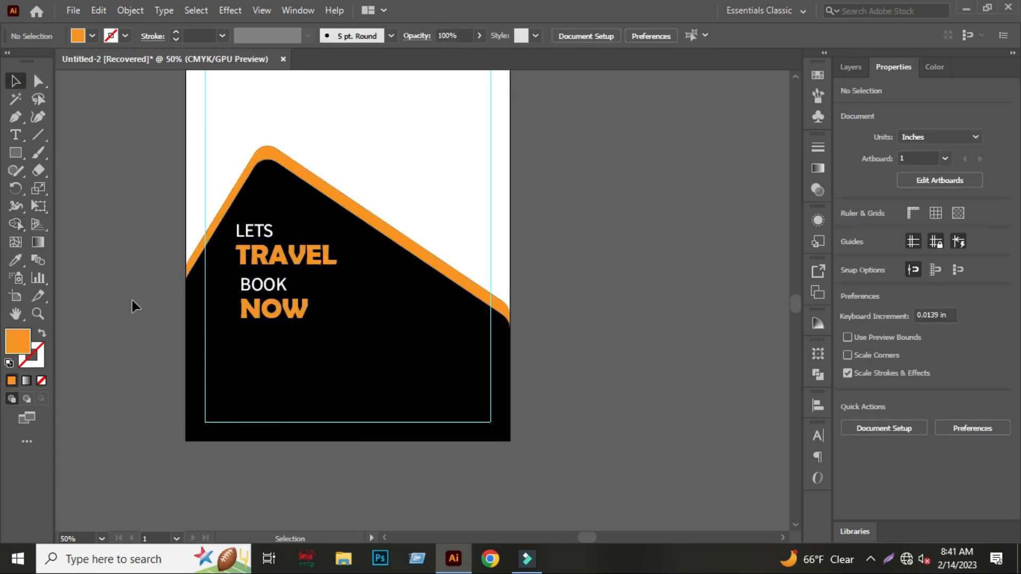
Draw an orange rectangle across the full width of the artboard's bottom and reduce it to about 0.84 in high.
click(16, 157)
drag(186, 396, 511, 445)
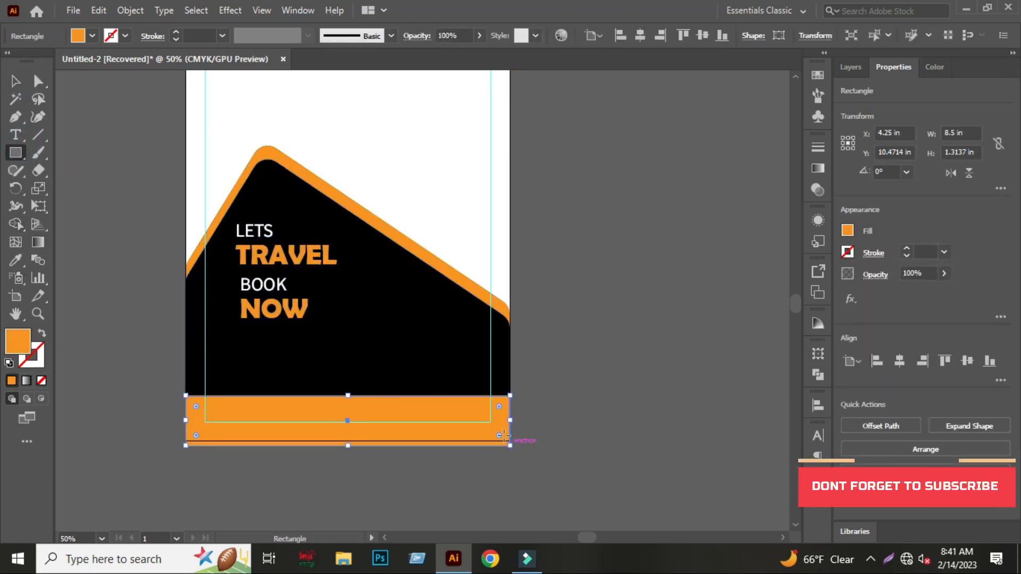
scroll(309, 436, up, 2)
drag(385, 355, 387, 383)
click(407, 488)
click(384, 365)
click(397, 436)
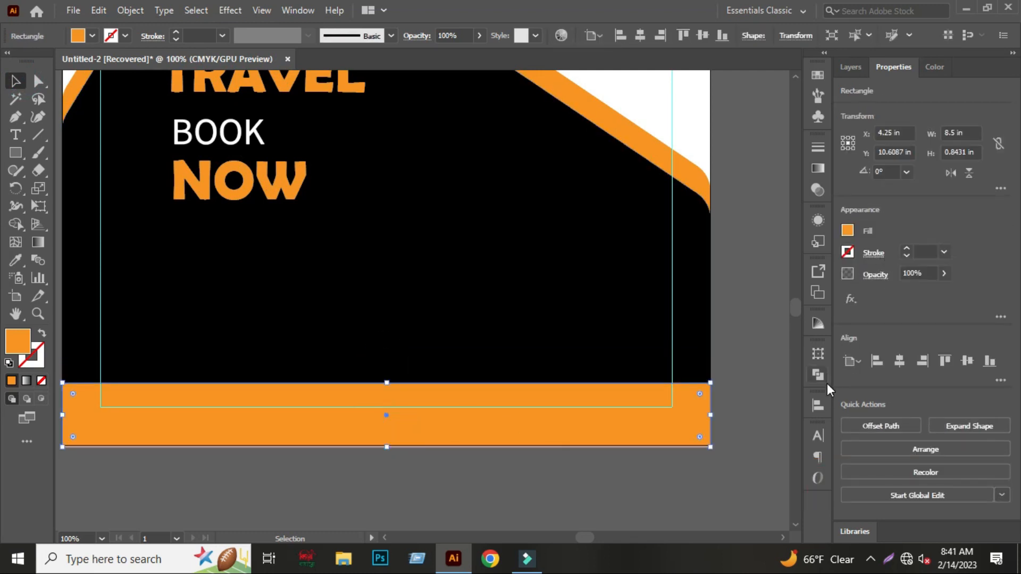
click(509, 490)
scroll(508, 490, down, 1)
scroll(685, 406, up, 2)
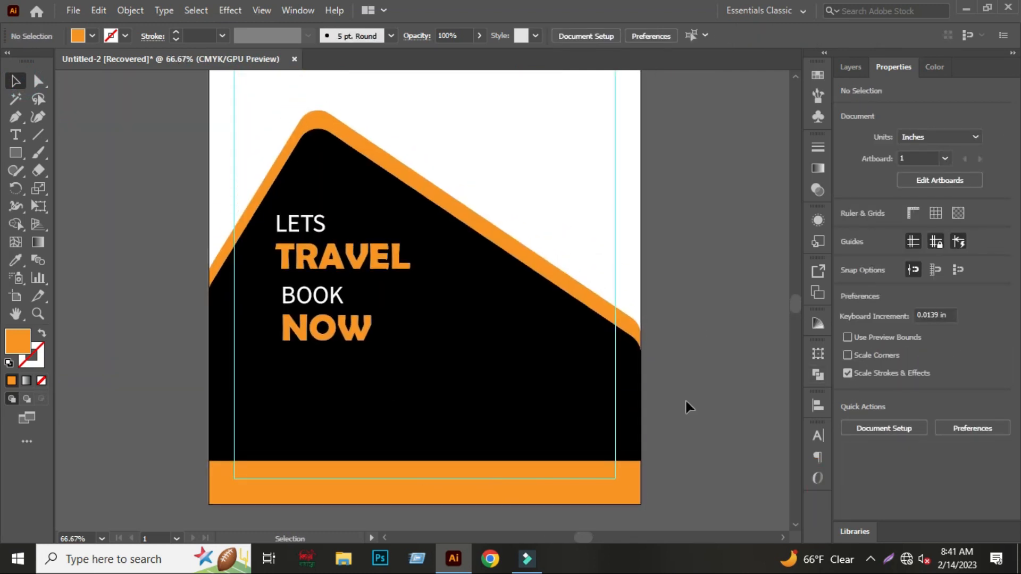
Draw an orange circle about 2.2 in across beside the artboard.
drag(112, 158, 120, 210)
scroll(120, 210, down, 1)
drag(101, 262, 146, 288)
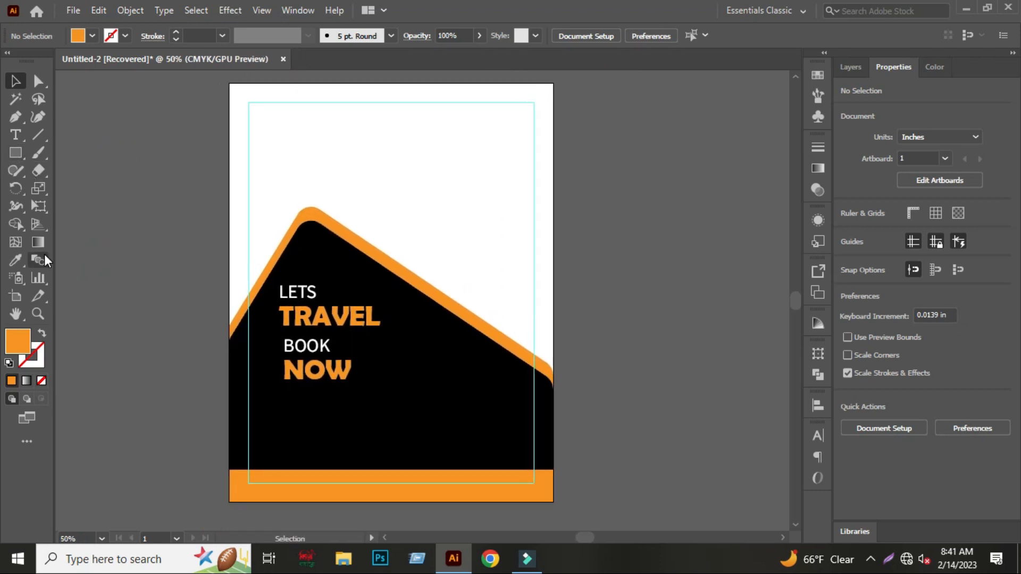
mouse_move(18, 150)
mouse_down()
mouse_move(59, 187)
mouse_move(155, 229)
mouse_up()
click(15, 80)
Paste a copy of the orange circle in place and scale it about its centre to about 1.84 in across.
click(99, 10)
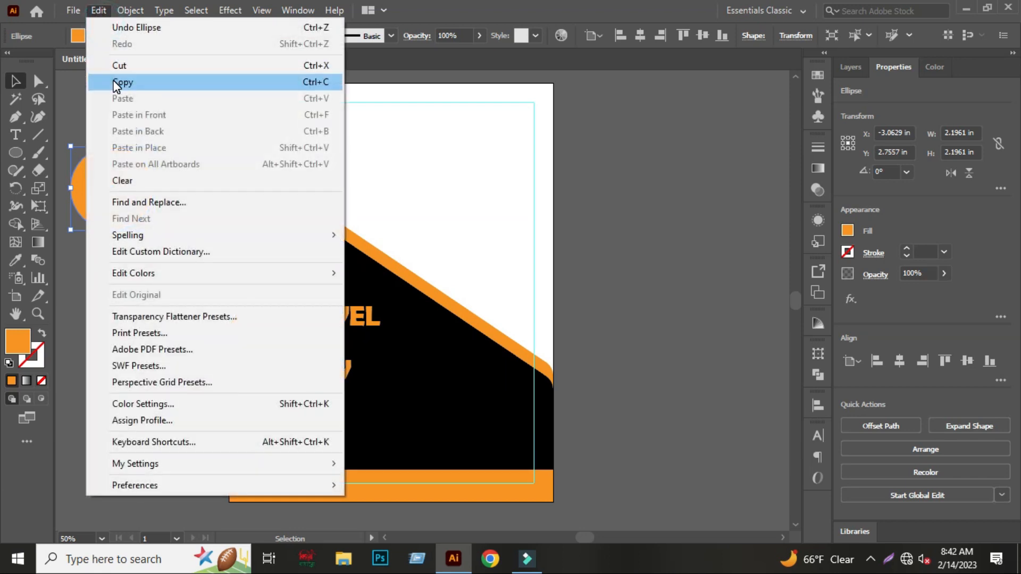
click(114, 82)
click(99, 11)
click(130, 147)
drag(155, 146, 148, 153)
Fill the inner circle with white sampled from the artboard.
click(17, 261)
click(374, 153)
click(16, 81)
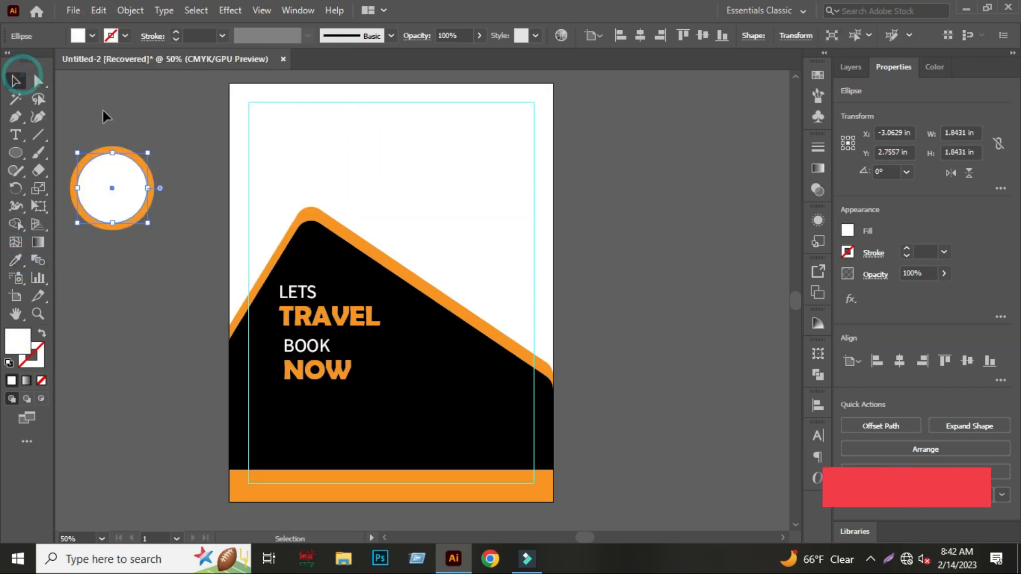
click(101, 112)
Shrink the white inner circle slightly about its centre to thicken the orange ring.
scroll(75, 139, up, 2)
click(139, 222)
drag(219, 165, 215, 169)
click(194, 151)
scroll(175, 154, down, 1)
Group the two circles and place them over the upper part of the orange slope, right of the peak.
drag(129, 143, 554, 290)
right_click(200, 195)
click(244, 291)
click(105, 255)
scroll(105, 255, down, 1)
drag(212, 256, 117, 251)
scroll(332, 297, up, 1)
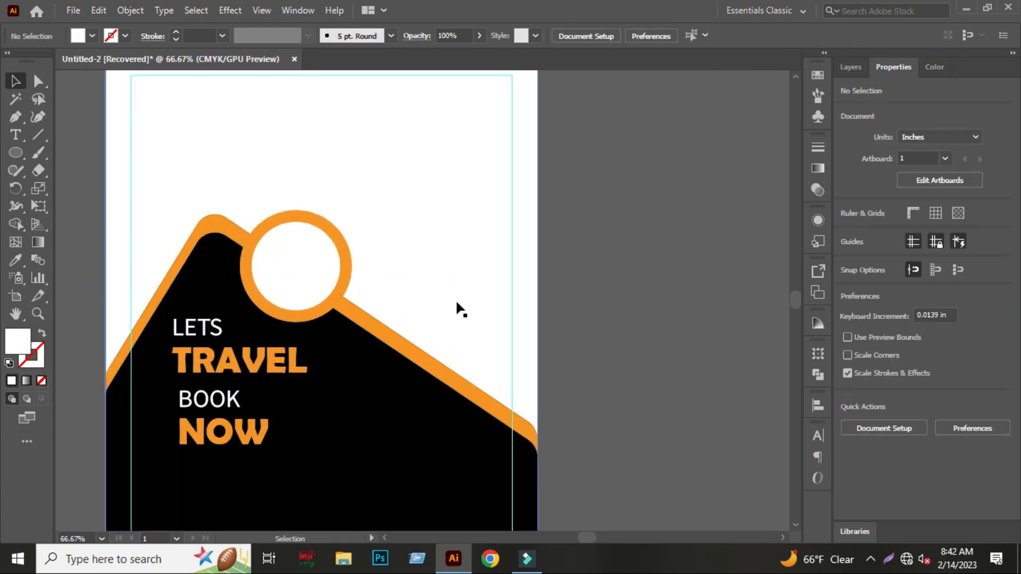
drag(590, 256, 589, 223)
scroll(585, 263, down, 1)
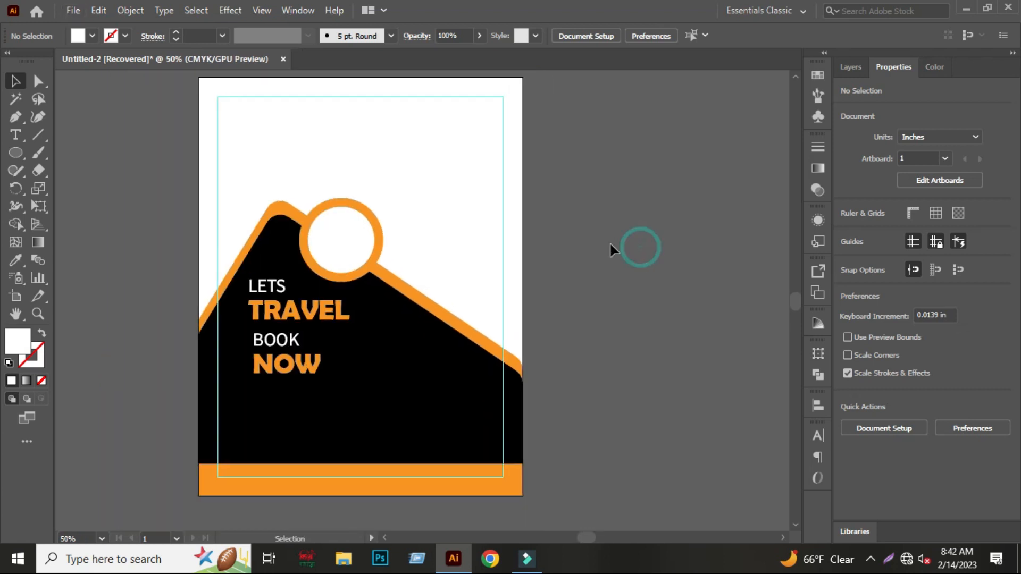
Draw a white rectangle and place it in the empty area to the right of the artboard.
drag(659, 256, 679, 261)
drag(16, 152, 119, 178)
click(16, 83)
drag(74, 147, 630, 275)
drag(677, 332, 560, 334)
Resize the white rectangle to about 2.83 in wide and 1.89 in high.
scroll(559, 330, up, 1)
drag(557, 265, 577, 265)
drag(506, 214, 508, 221)
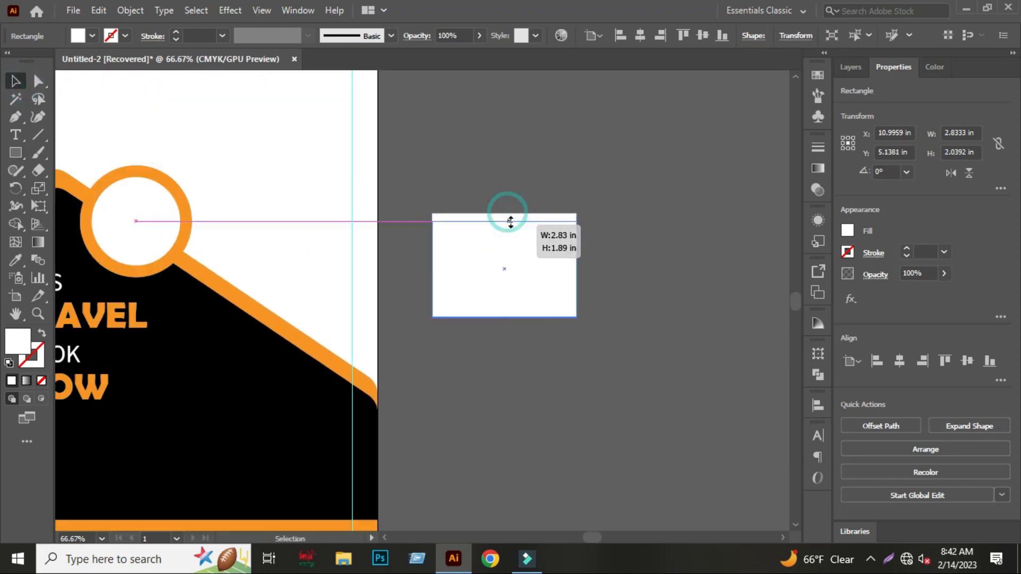
scroll(531, 251, up, 1)
click(524, 370)
Add anchor points at the middle and on either side of it along the white rectangle's bottom edge.
click(482, 325)
click(21, 119)
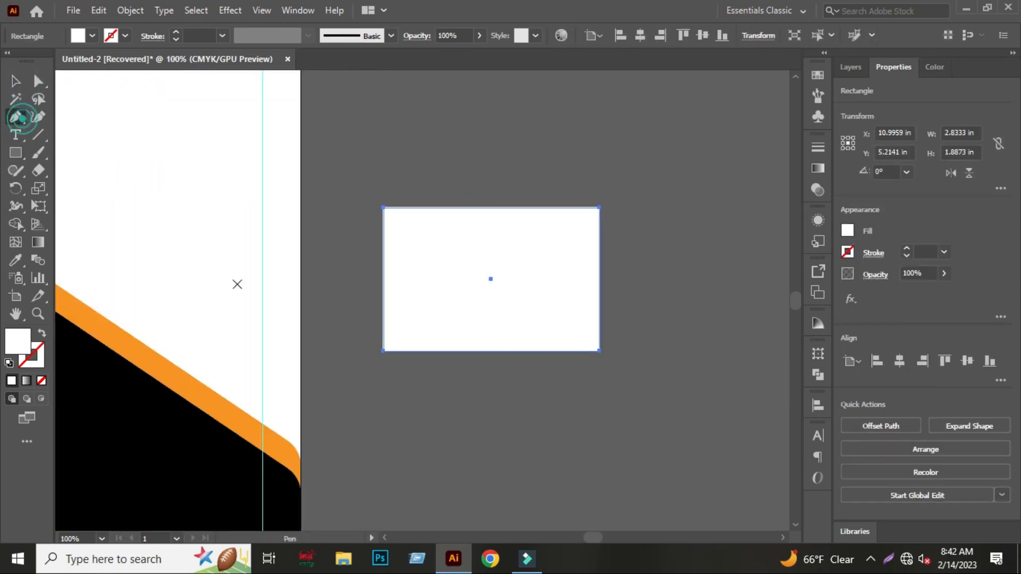
scroll(527, 370, up, 2)
click(460, 332)
click(407, 332)
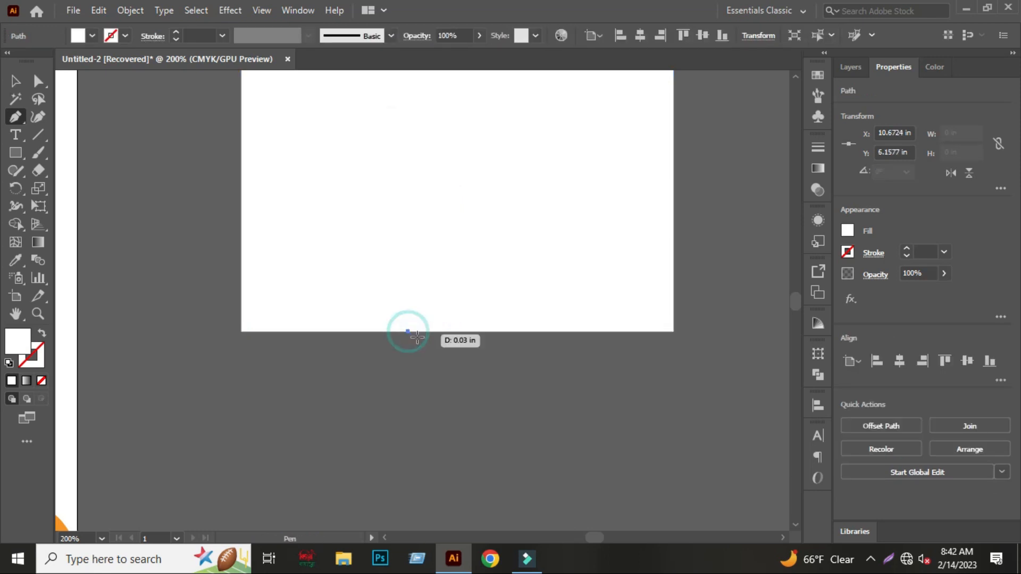
click(412, 332)
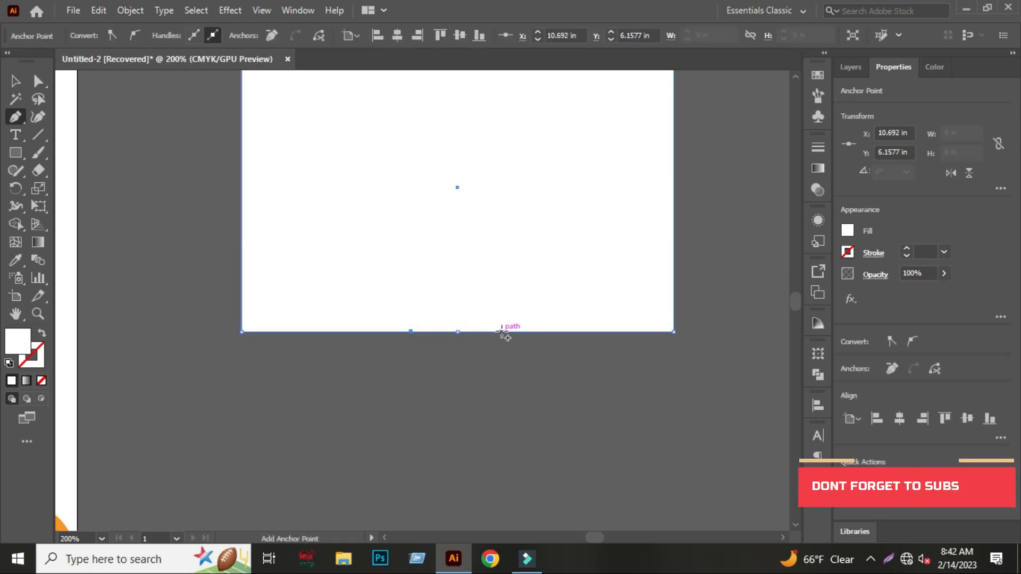
Pull the middle bottom anchor point straight down to form a pointed speech-bubble tail.
drag(456, 333, 469, 400)
click(484, 428)
scroll(471, 391, down, 1)
click(481, 434)
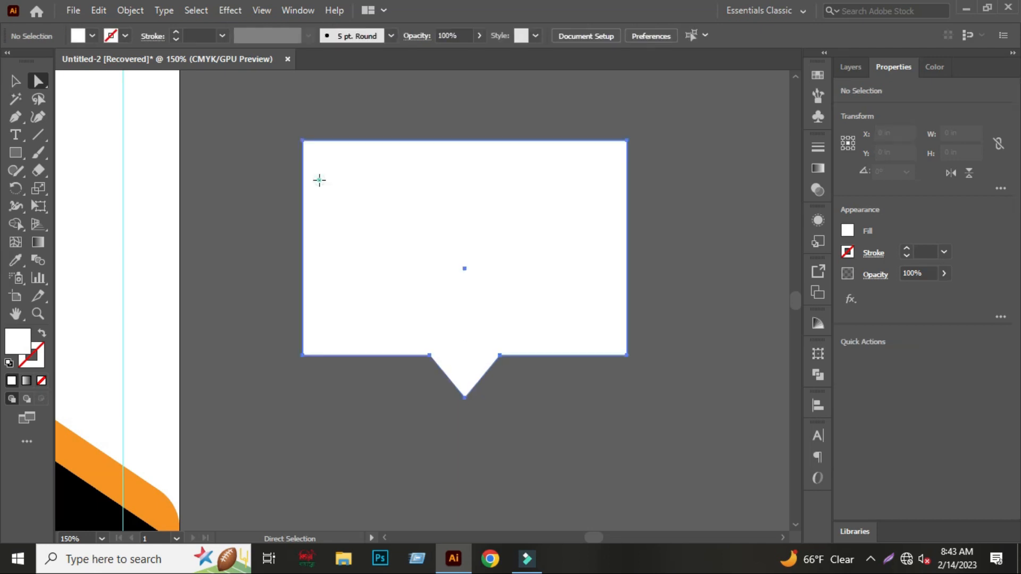
Round the speech bubble's four outer corners and the two corners where the tail begins, keeping the tail's tip sharp.
click(319, 154)
click(315, 345)
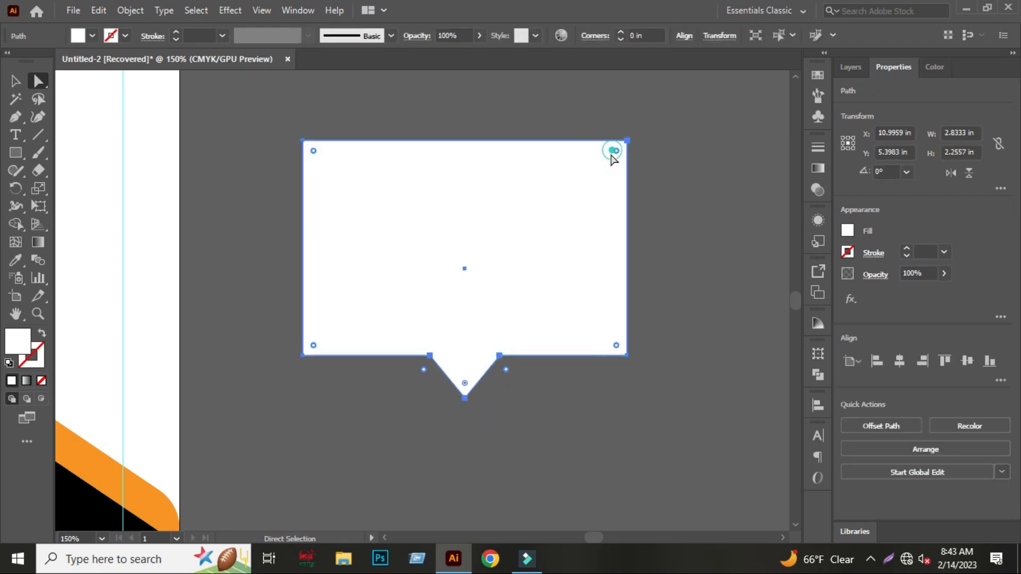
drag(612, 150, 606, 164)
click(552, 426)
key(v)
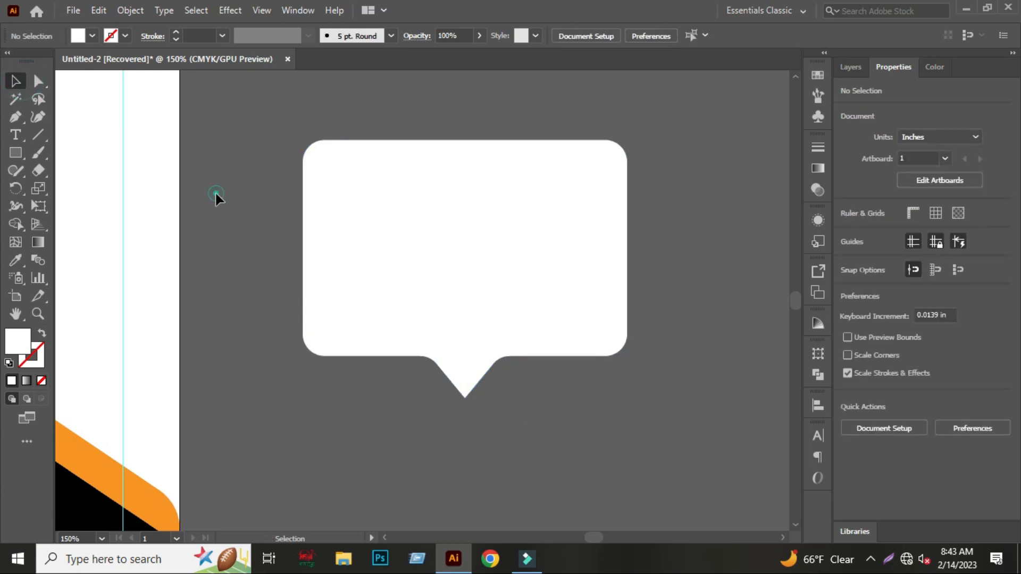
Scale the white speech bubble down to about 2.28 by 1.64 in and place it on the black area below NOW.
drag(216, 194, 346, 226)
drag(465, 140, 463, 120)
scroll(573, 165, down, 1)
click(520, 173)
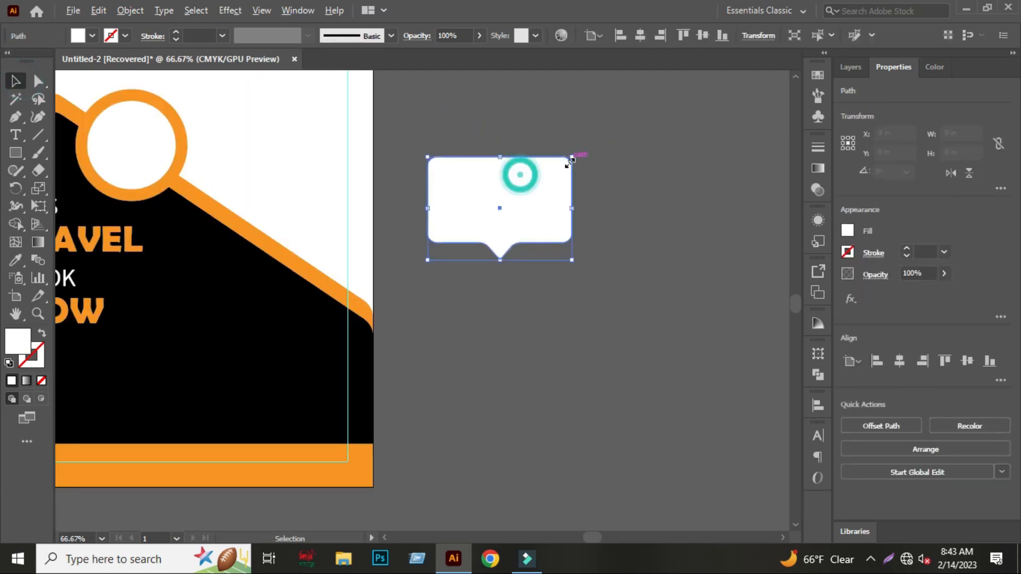
drag(573, 155, 559, 167)
click(574, 162)
drag(472, 193, 155, 405)
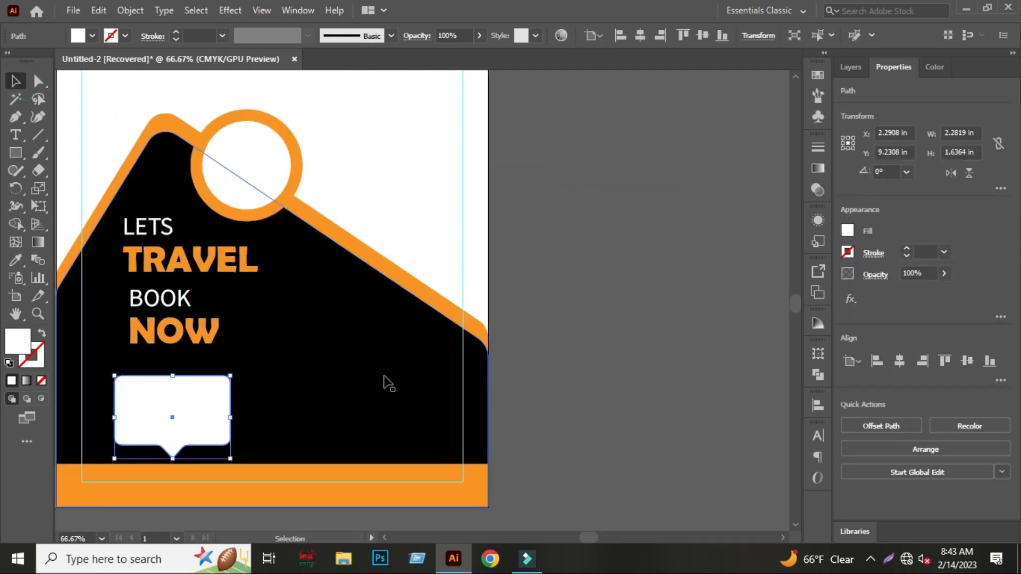
Shift the white speech bubble slightly left, to a horizontal position of about 2.06 in.
drag(385, 378, 458, 366)
click(91, 394)
scroll(188, 415, up, 1)
drag(305, 387, 289, 386)
scroll(314, 382, down, 1)
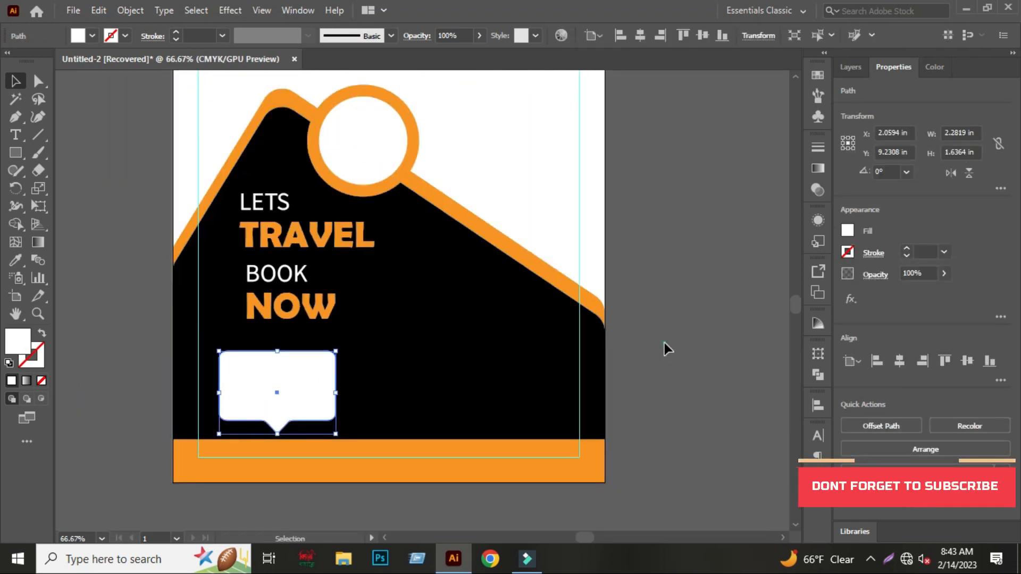
click(239, 372)
click(107, 358)
scroll(109, 378, up, 1)
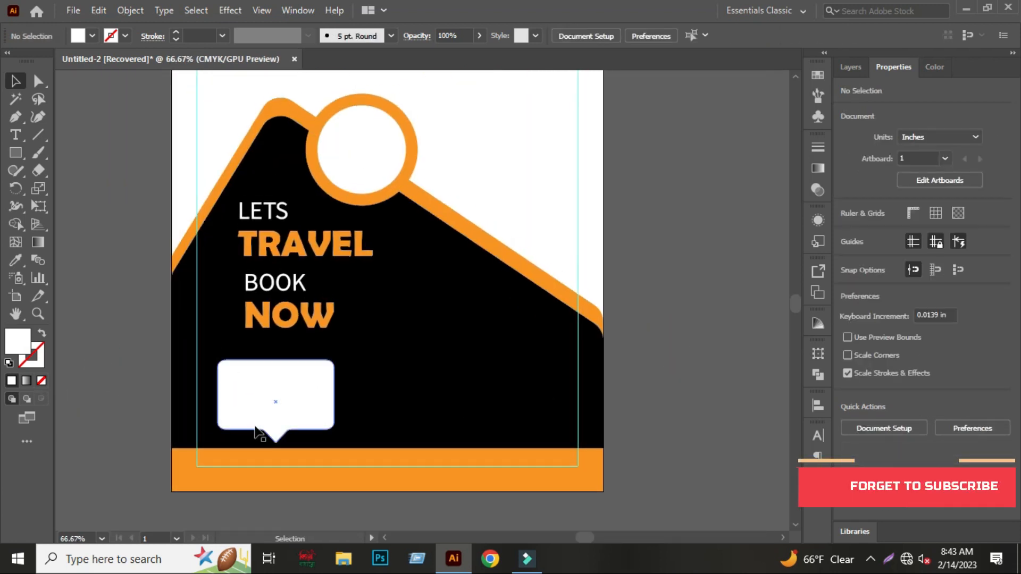
Duplicate the white speech bubble twice to the right to form an evenly spaced row of three.
drag(255, 433, 381, 433)
key(ctrl+d)
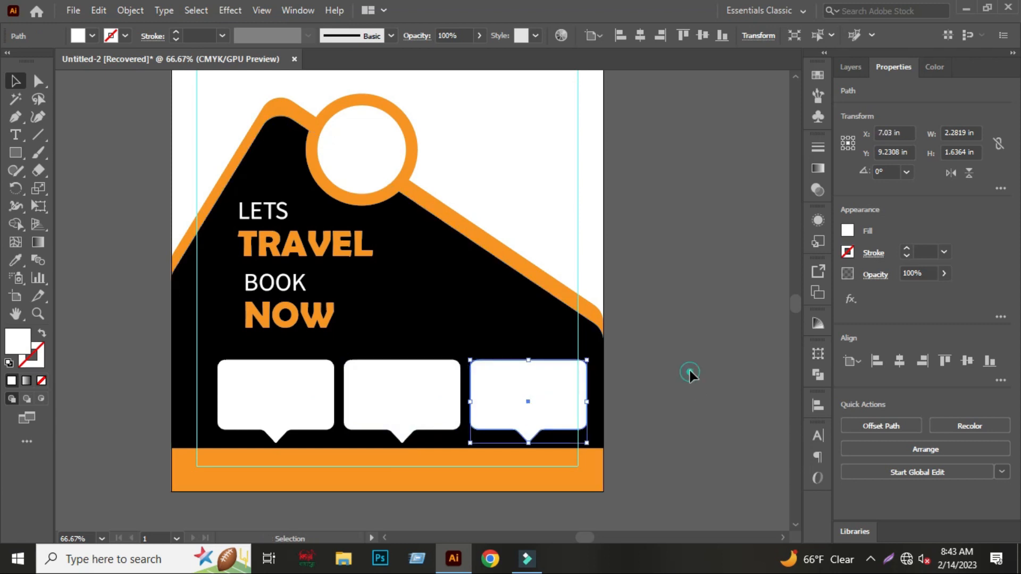
click(690, 373)
Centre the row of three white speech bubbles horizontally on the artboard.
click(508, 378)
shift+click(396, 373)
shift+click(272, 369)
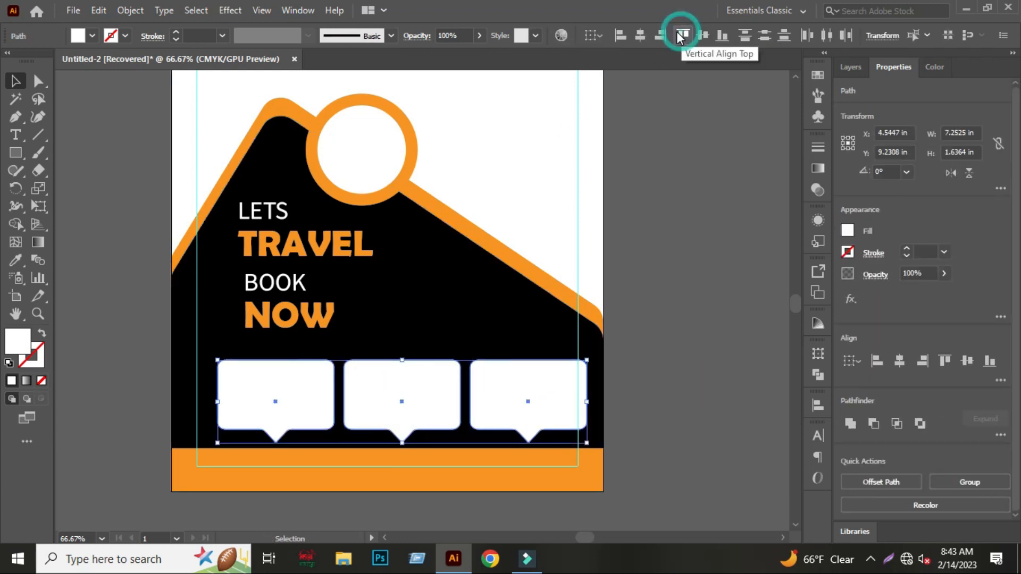
click(640, 36)
click(679, 265)
drag(688, 312, 681, 308)
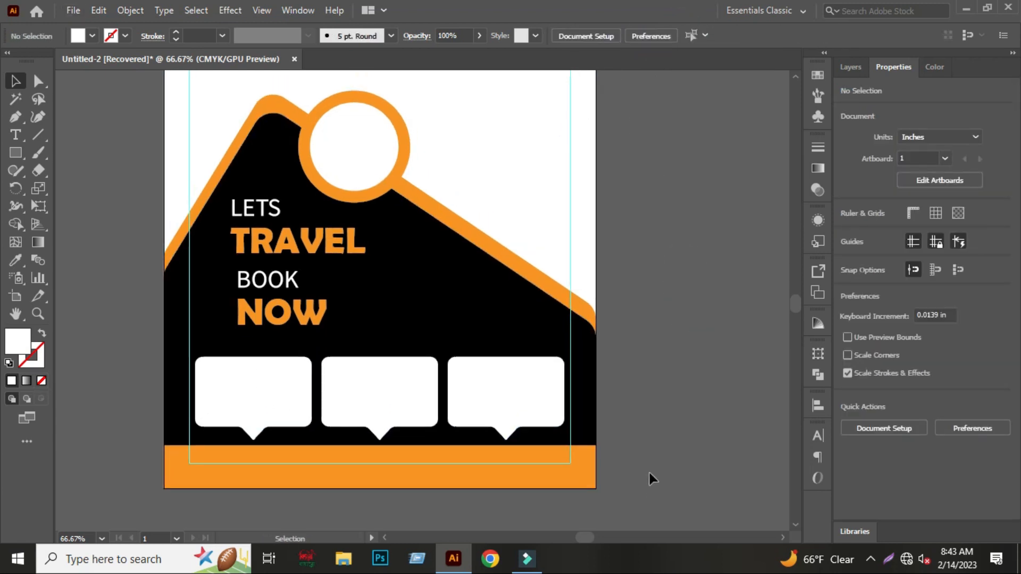
scroll(649, 473, up, 1)
scroll(692, 388, down, 1)
drag(692, 388, 646, 422)
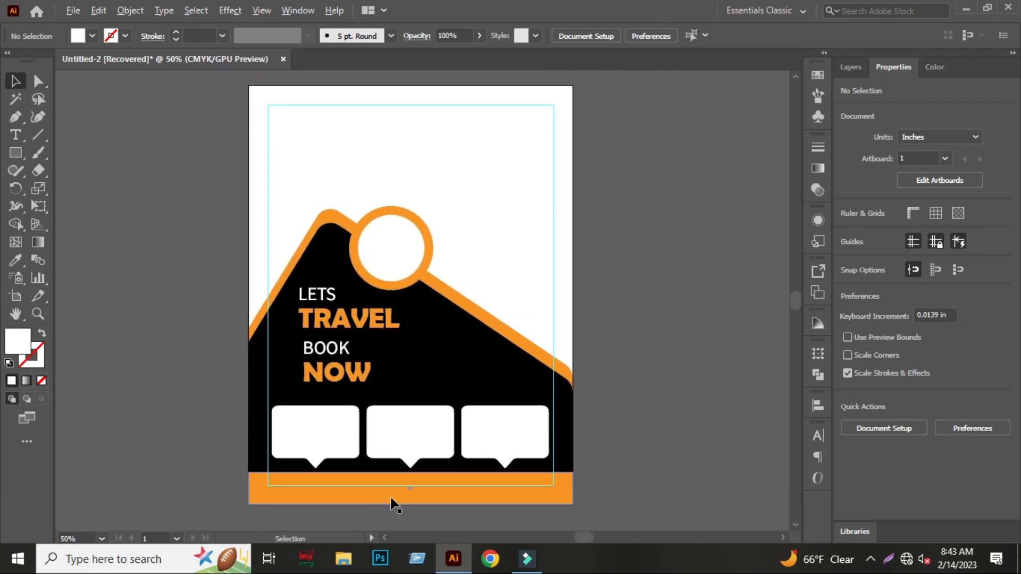
scroll(387, 506, up, 2)
scroll(400, 497, down, 1)
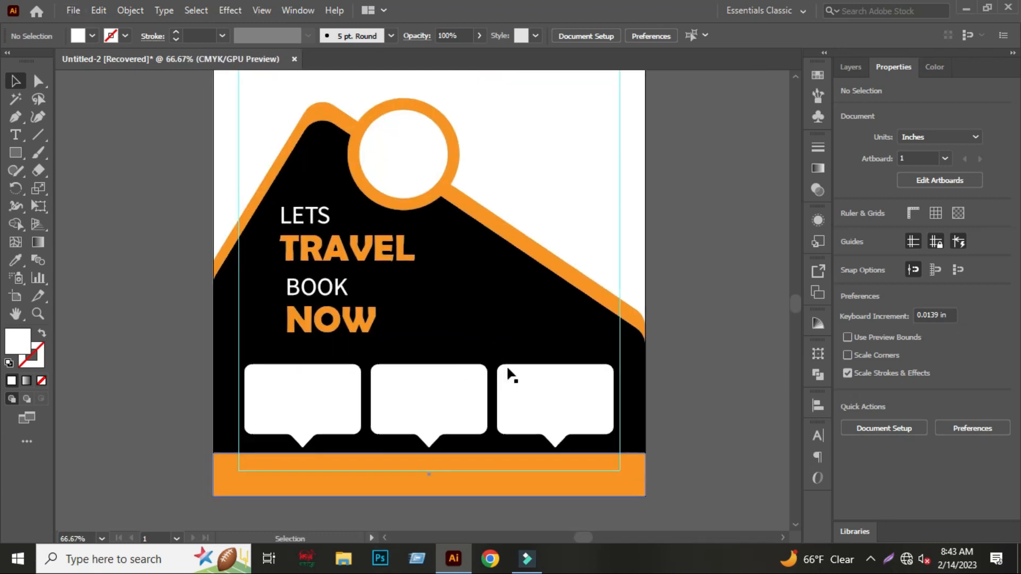
Ungroup the three white bubbles and delete the middle and right copies.
click(342, 381)
key(ctrl+shift+g)
click(734, 344)
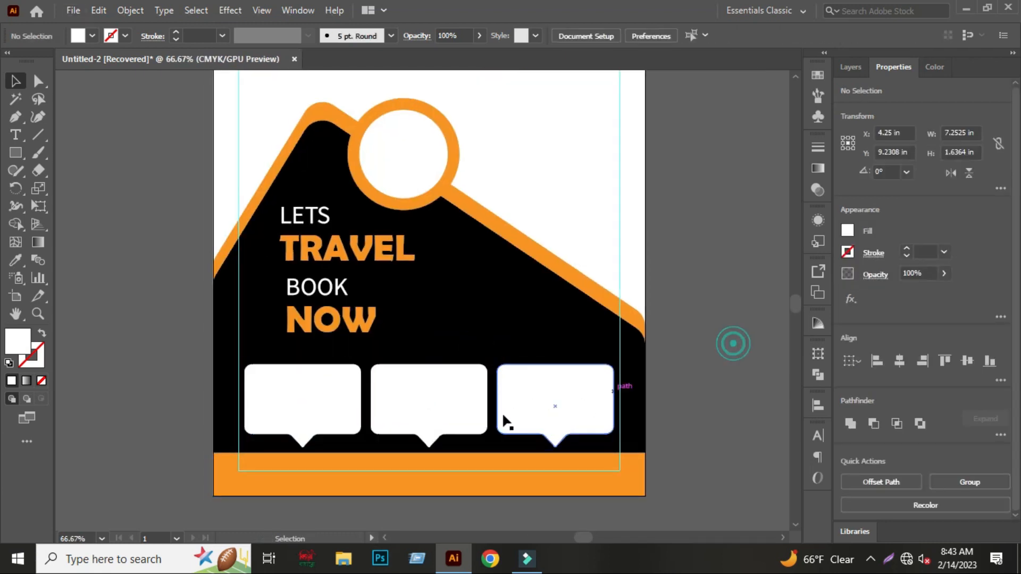
click(504, 412)
key(Delete)
click(445, 397)
key(Delete)
Move the YOUR TITLE placeholder text block from the pasteboard onto the speech bubble and bring it to the front.
scroll(526, 396, down, 3)
drag(179, 369, 441, 402)
right_click(438, 400)
mouse_move(484, 323)
click(638, 324)
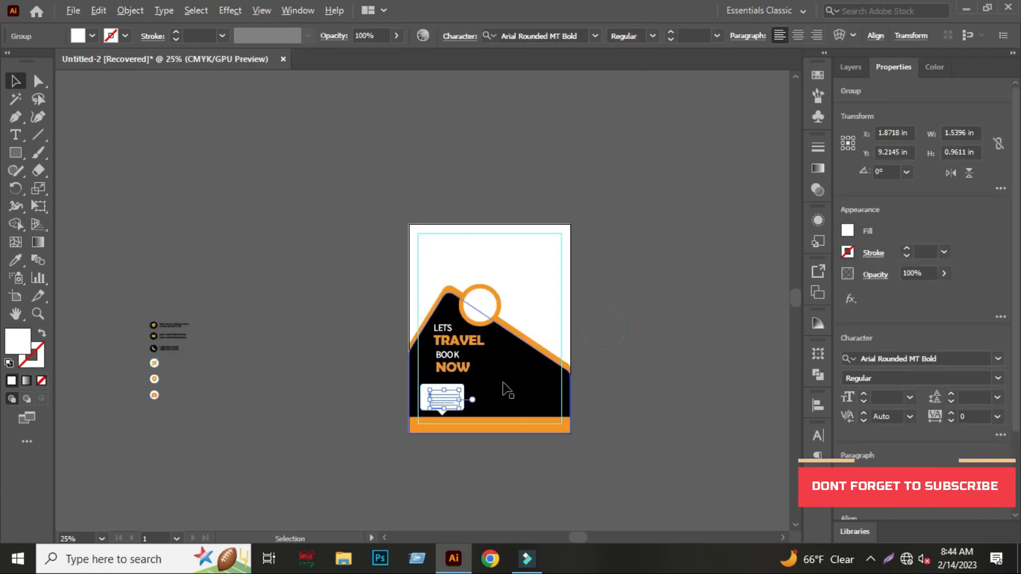
scroll(456, 395, up, 4)
click(161, 368)
Fill the speech bubble with the footer bar's orange using the Eyedropper.
click(327, 394)
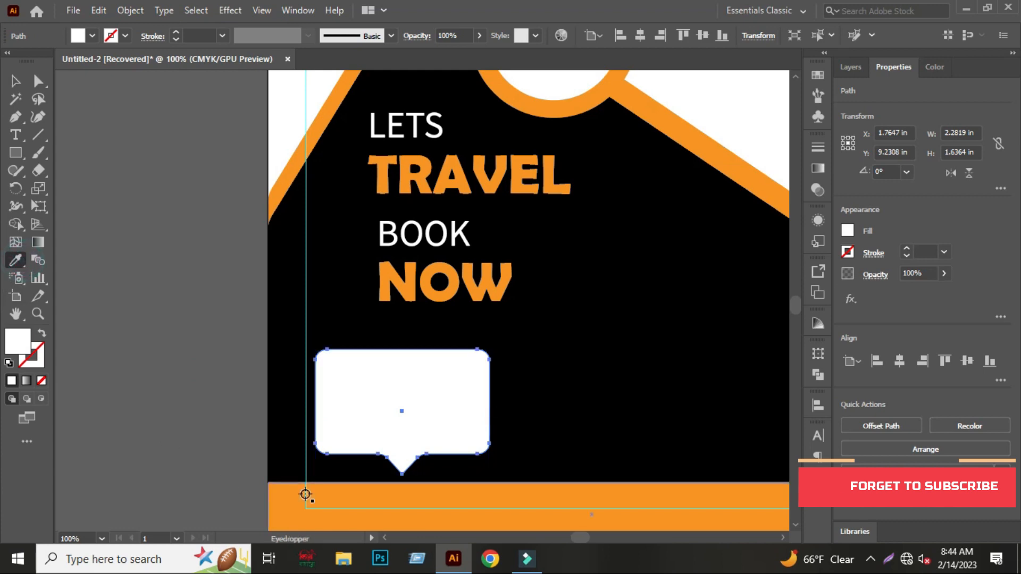
click(305, 494)
click(16, 82)
click(98, 201)
scroll(148, 373, down, 2)
scroll(234, 376, up, 3)
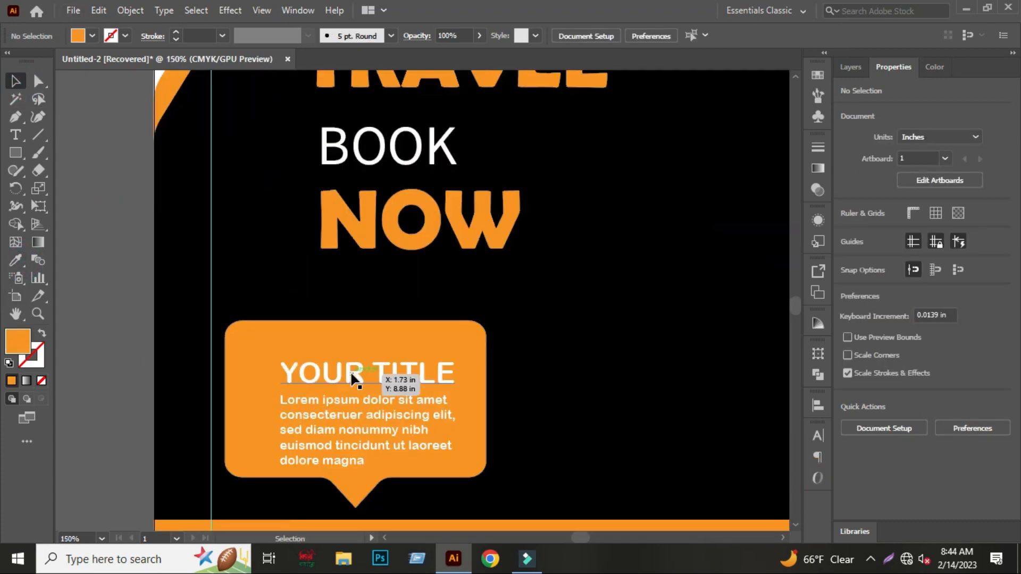
Reposition the YOUR TITLE text block in the orange bubble and align their horizontal centres.
drag(365, 394, 353, 379)
scroll(357, 382, down, 1)
click(120, 387)
scroll(359, 393, up, 2)
click(363, 334)
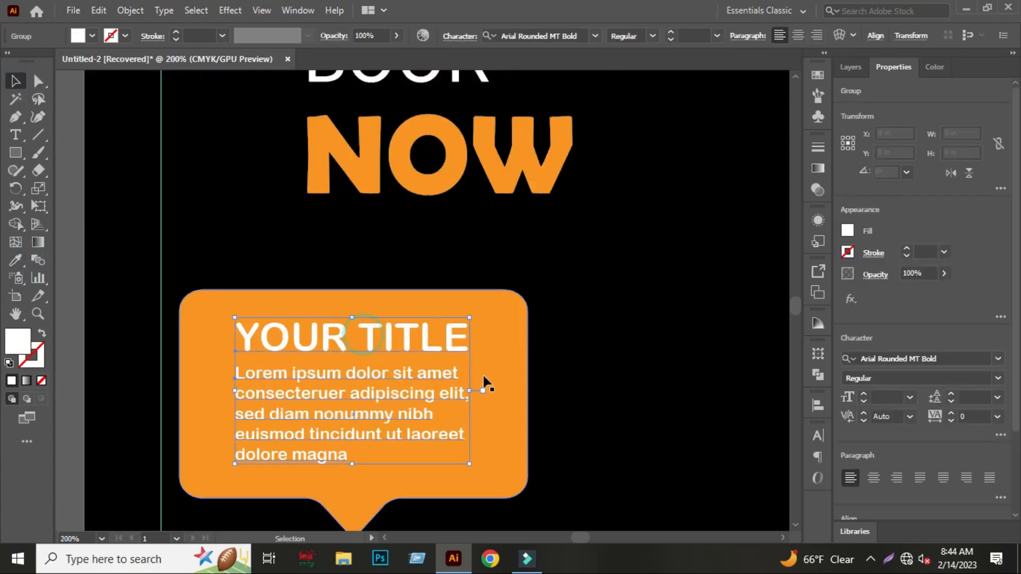
shift+click(484, 376)
click(501, 35)
scroll(482, 333, down, 1)
click(117, 313)
scroll(132, 310, down, 1)
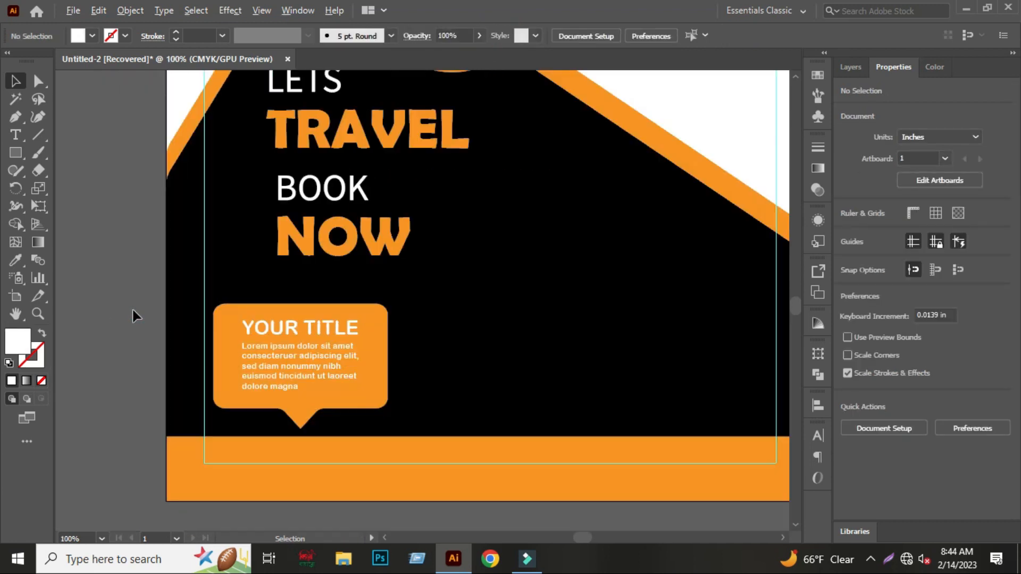
Nudge the YOUR TITLE text block four increments down inside the orange bubble.
click(277, 375)
scroll(277, 375, up, 2)
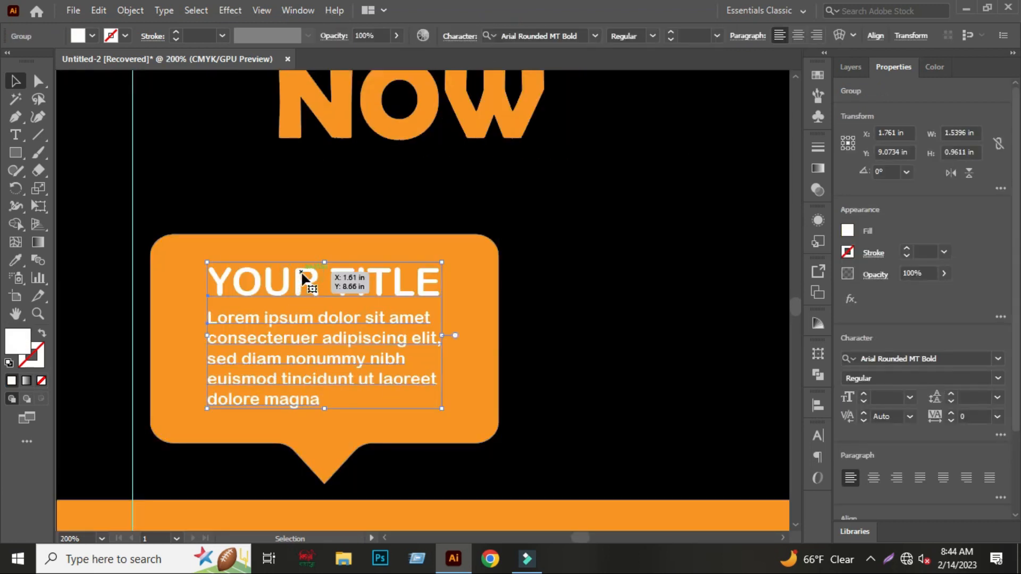
key(Down)
key(Down)
key(Down)
key(Down)
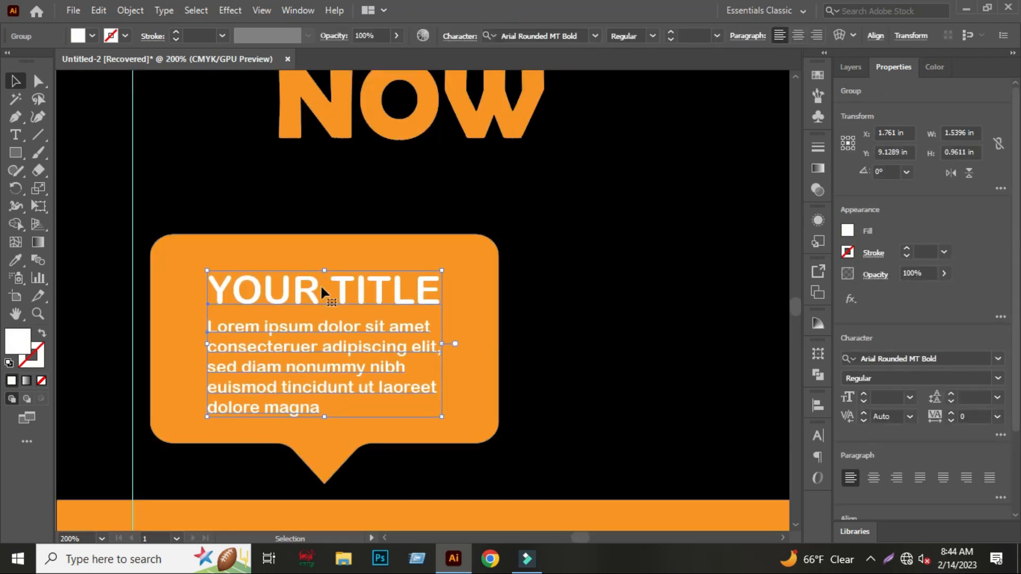
Group the text block with the orange bubble and scale the group to about 2.17 by 1.56 in.
shift+click(472, 287)
key(ctrl+g)
drag(498, 235, 492, 242)
scroll(487, 239, down, 2)
click(215, 293)
scroll(468, 309, up, 1)
Duplicate the orange title bubble twice to the right, making an evenly spaced row of three.
drag(462, 290, 655, 299)
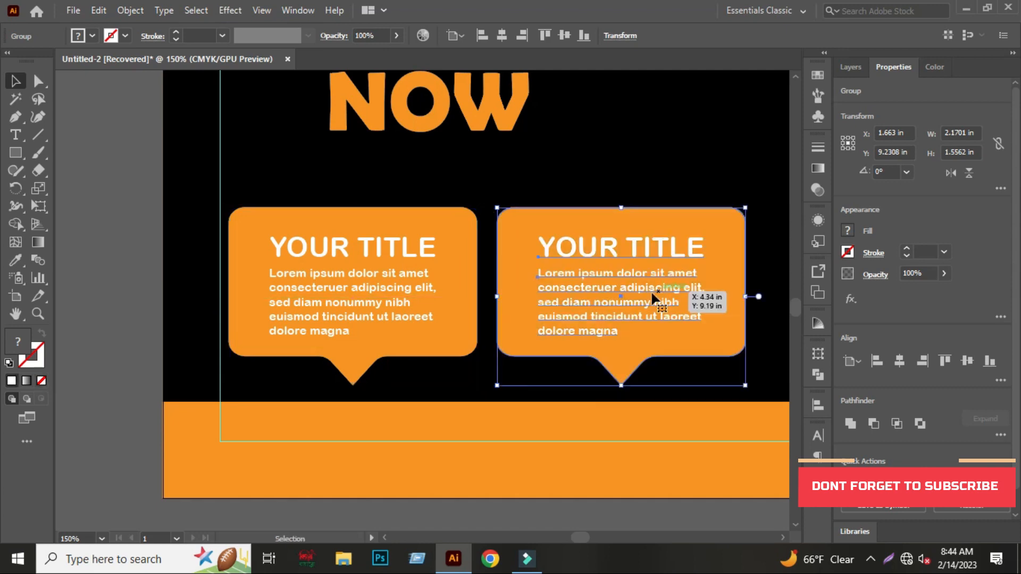
key(ctrl+d)
scroll(577, 475, down, 2)
scroll(700, 456, up, 3)
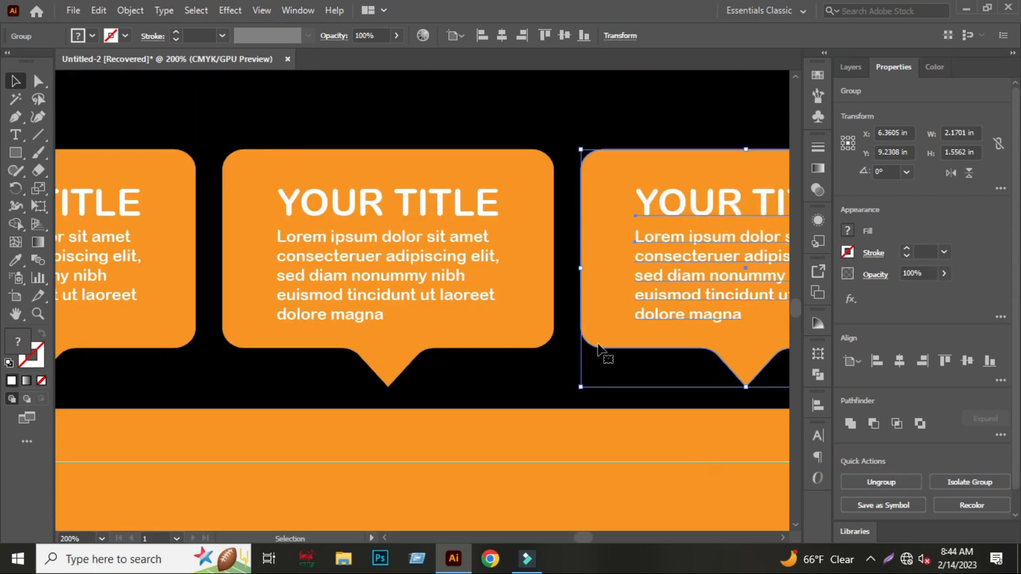
Select all three orange title bubbles and centre them horizontally on the flyer.
shift+click(394, 298)
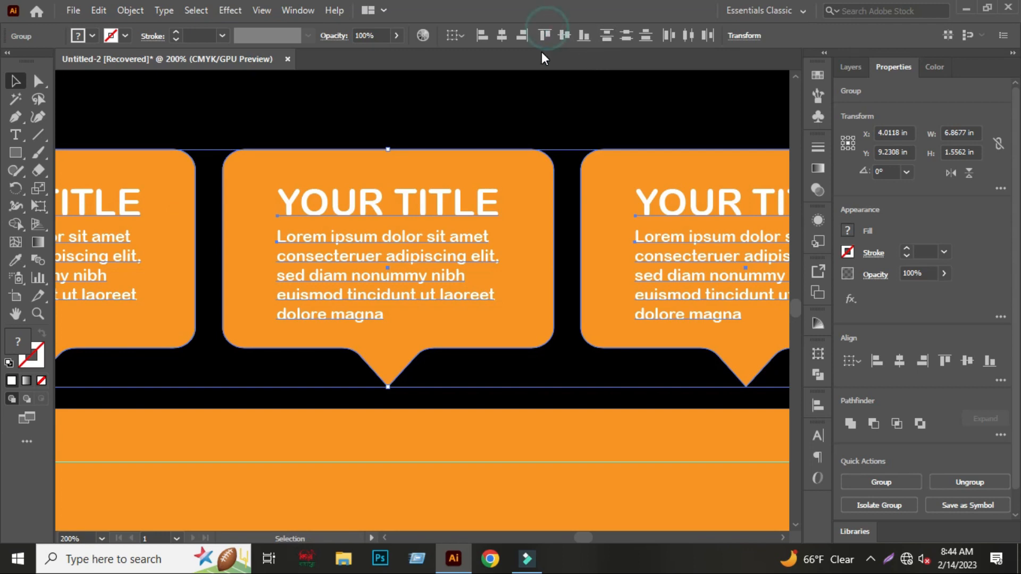
click(503, 36)
scroll(398, 430, down, 2)
click(580, 508)
scroll(636, 499, down, 1)
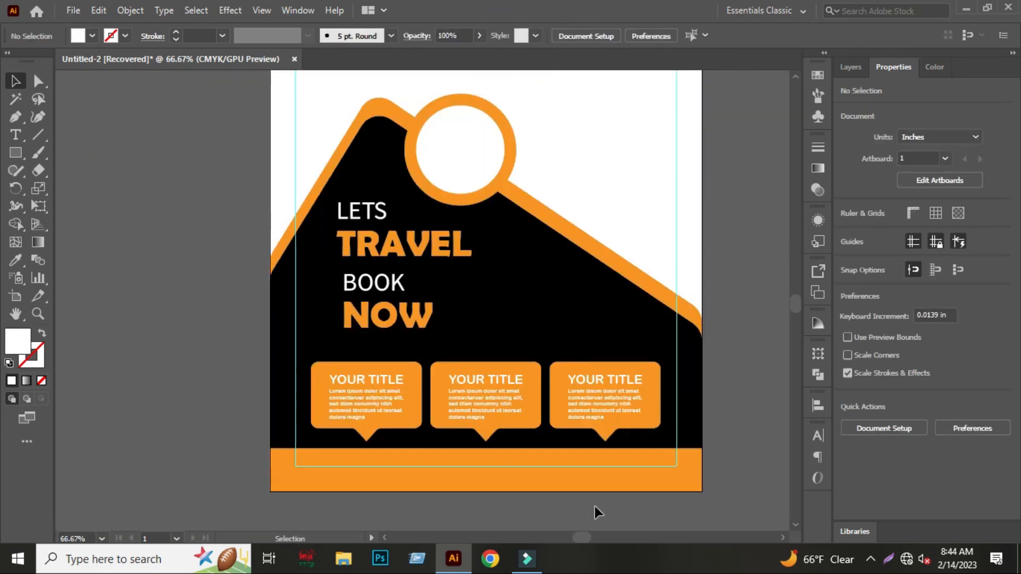
Move the airplane, location pin and camera icons from the pasteboard onto the flyer and bring them to the front.
drag(167, 318, 570, 273)
scroll(321, 270, down, 1)
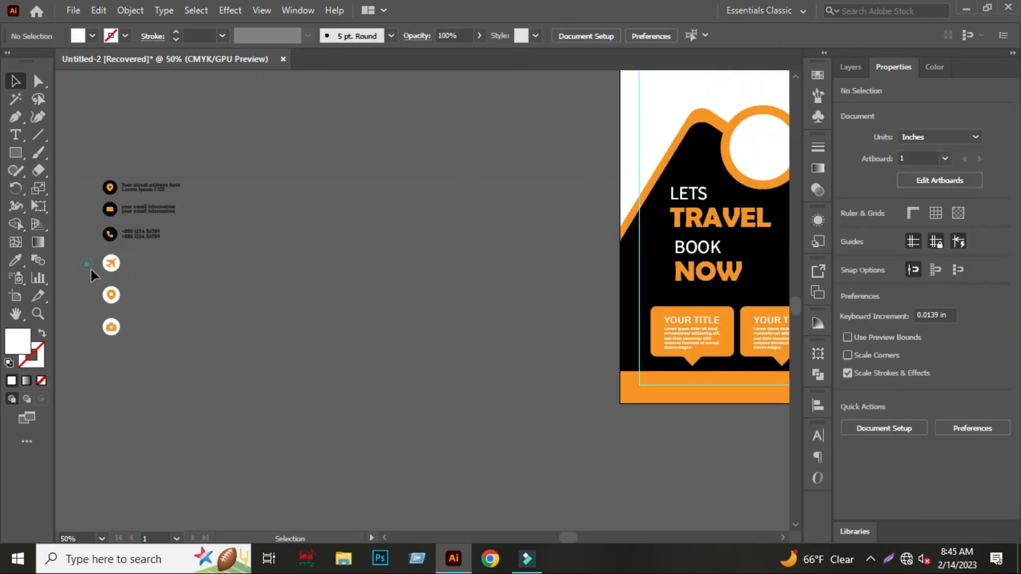
drag(111, 295, 549, 310)
drag(577, 269, 157, 318)
drag(125, 359, 398, 299)
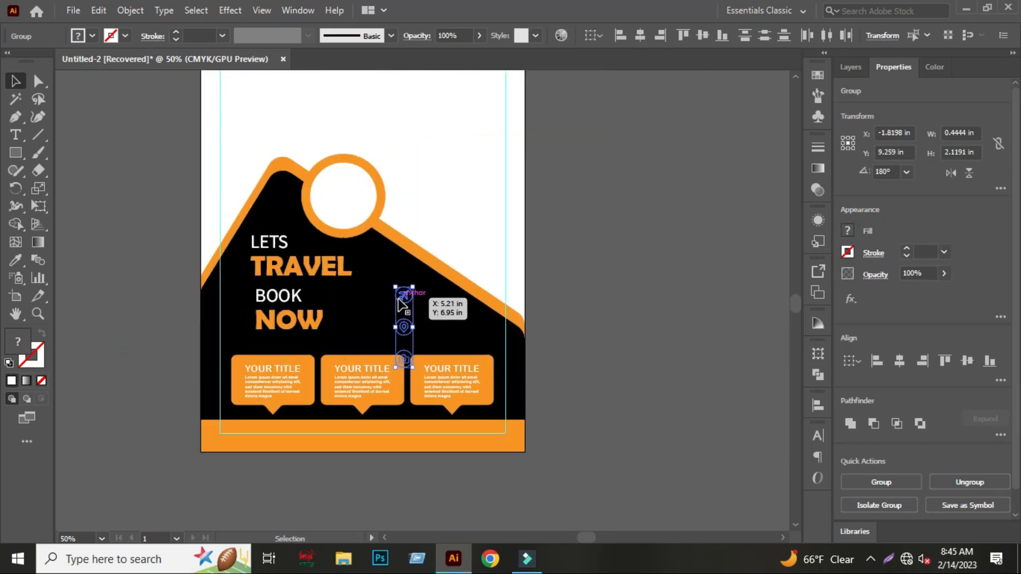
right_click(399, 299)
click(448, 472)
click(560, 469)
scroll(525, 385, up, 1)
scroll(405, 300, up, 2)
click(421, 292)
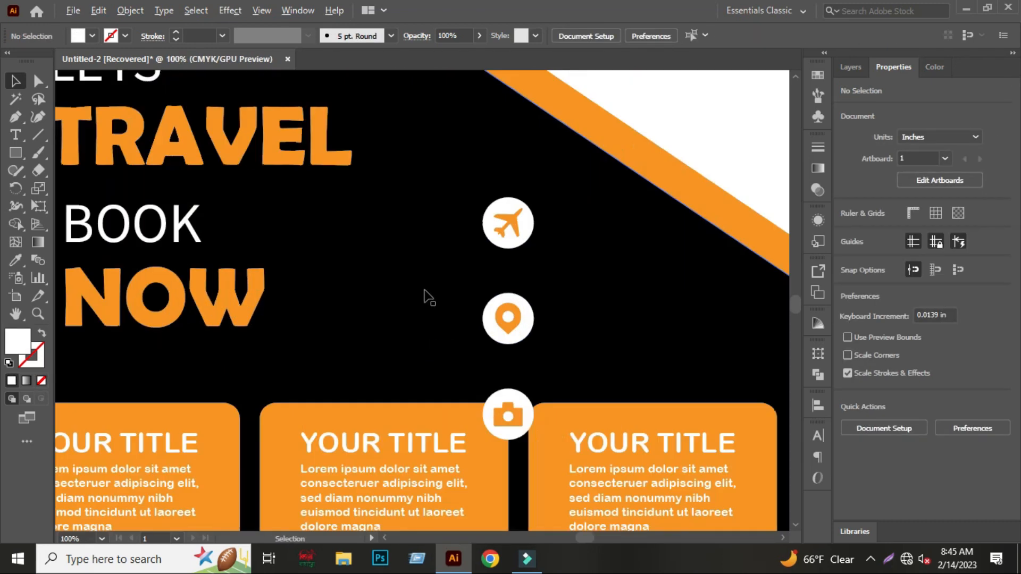
Place the airplane, location pin and camera icons on the top edges of the first, second and third bubbles respectively.
drag(491, 237, 97, 403)
drag(511, 322, 400, 392)
drag(502, 417, 654, 392)
Align the three icons on their vertical centres and distribute them evenly across the row.
click(110, 397)
shift+click(416, 386)
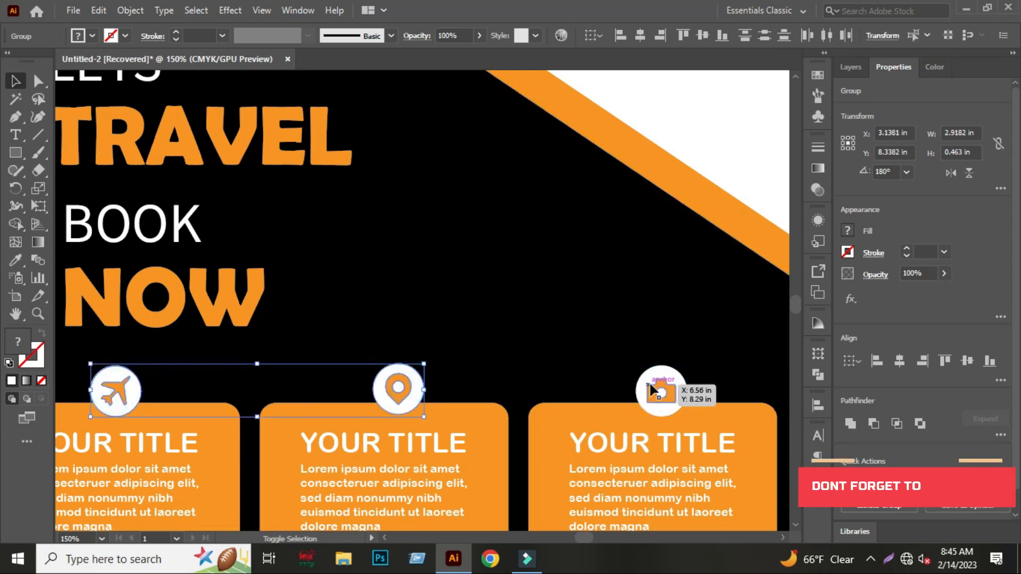
shift+click(655, 390)
click(708, 35)
click(827, 35)
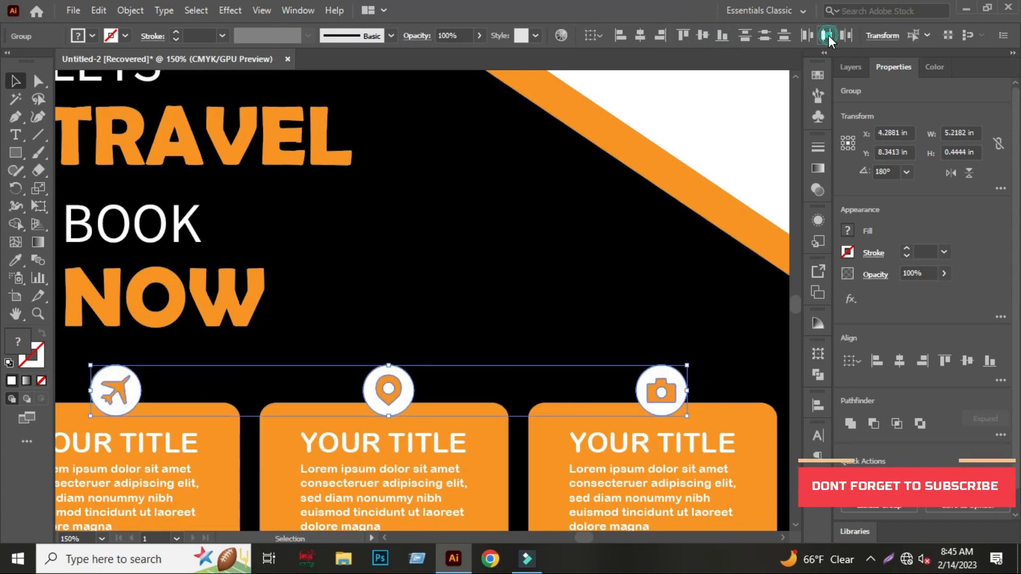
Centre the icon row horizontally on the artboard and lower it slightly onto the bubbles' top edges.
key(ctrl+minus)
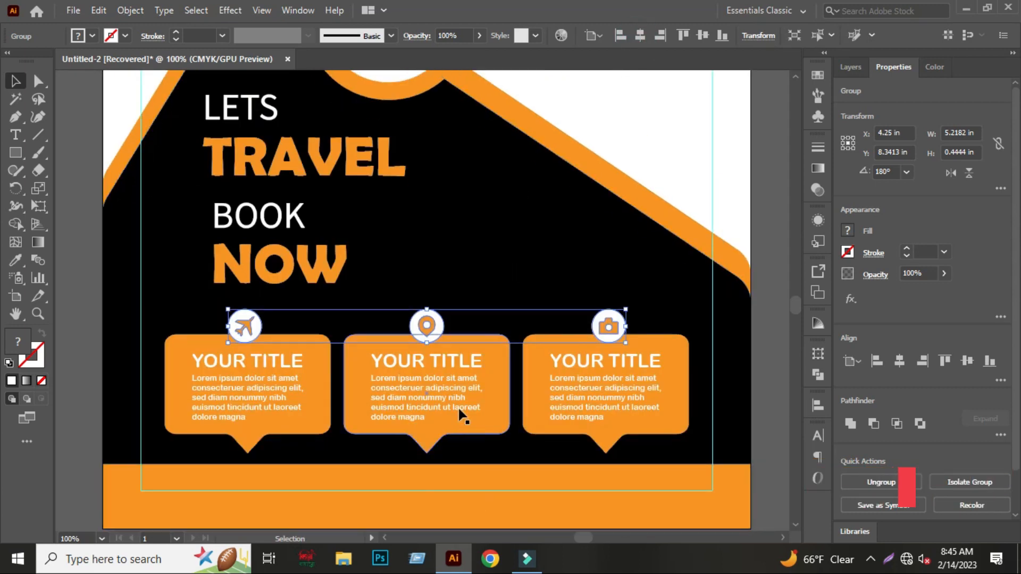
key(ctrl+shift+a)
key(ctrl+minus)
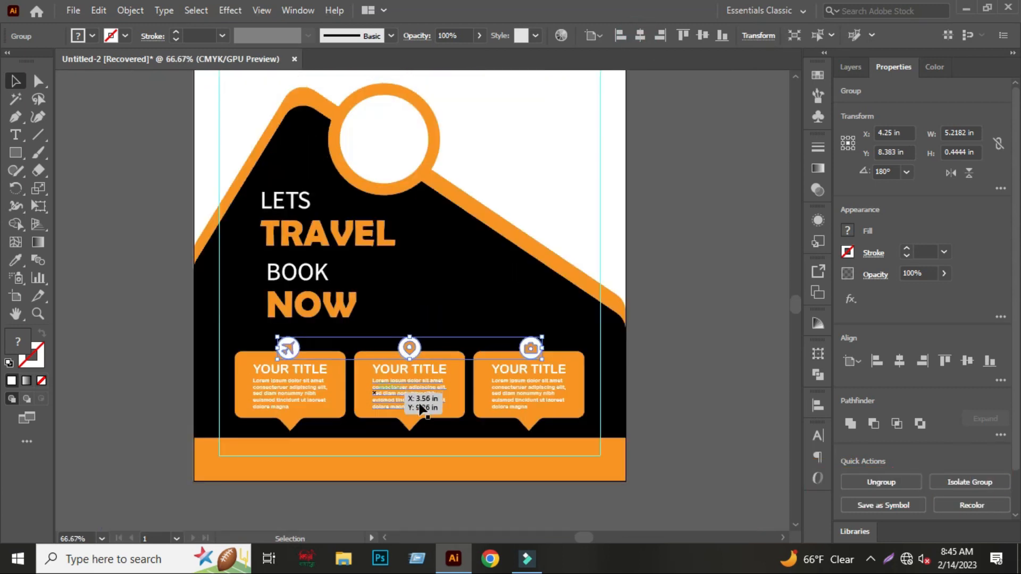
drag(703, 349, 700, 374)
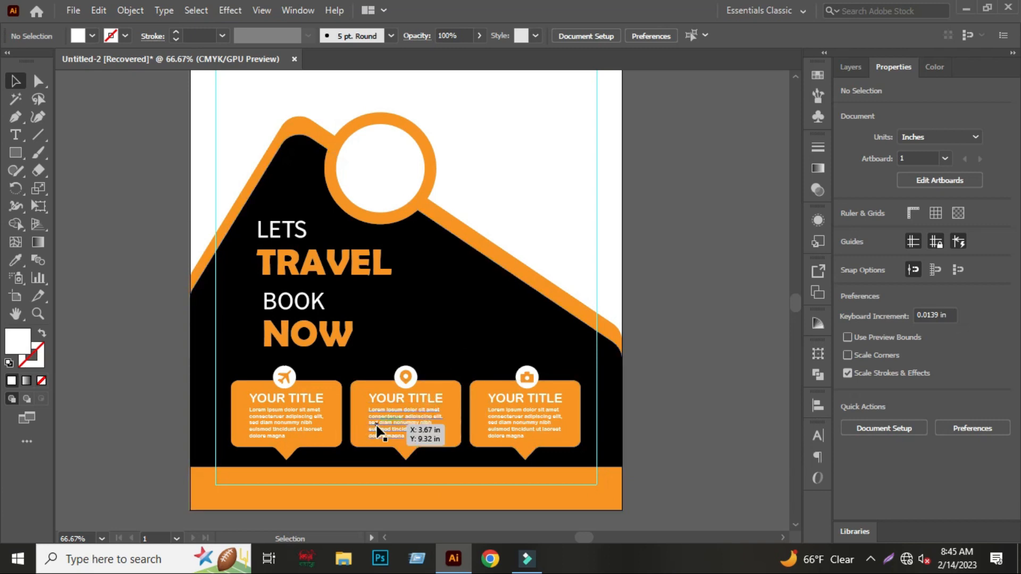
scroll(282, 395, up, 3)
scroll(283, 395, down, 3)
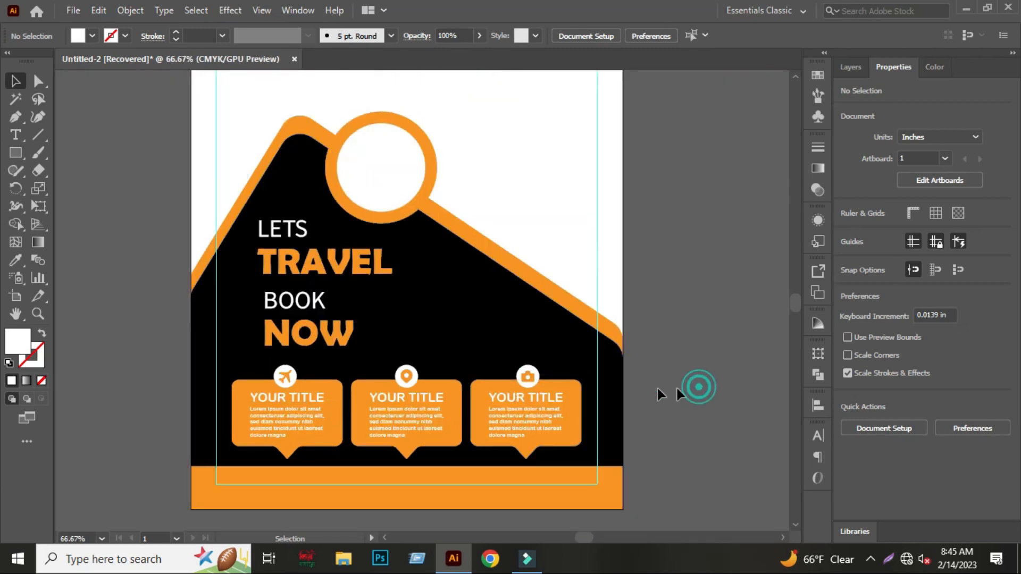
Nudge the camera icon slightly left and the airplane icon slightly right to centre each over its bubble.
scroll(501, 400, up, 3)
click(523, 378)
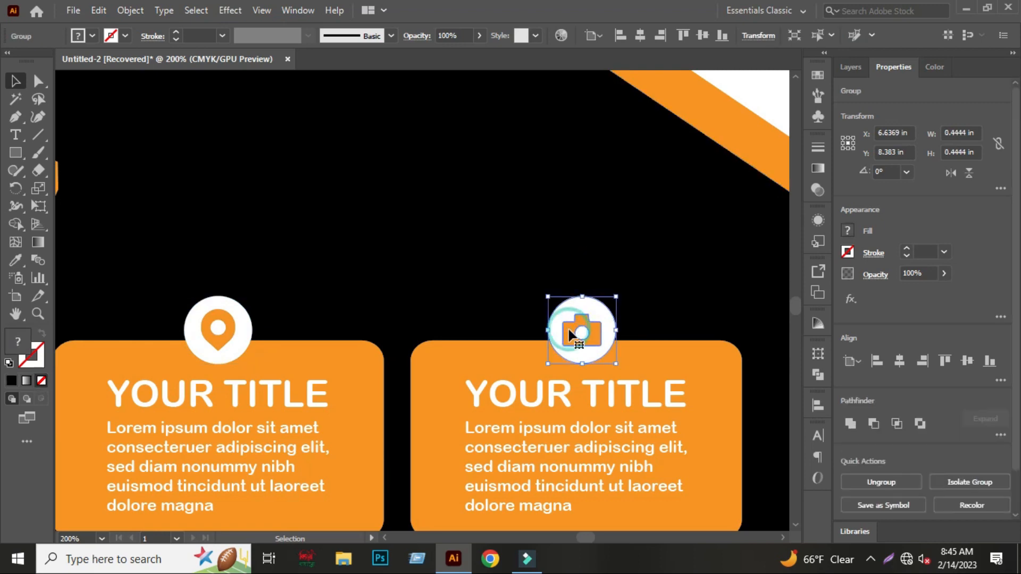
key(Left)
key(Left)
key(Left)
key(Left)
key(Right)
scroll(649, 358, down, 2)
scroll(236, 370, up, 3)
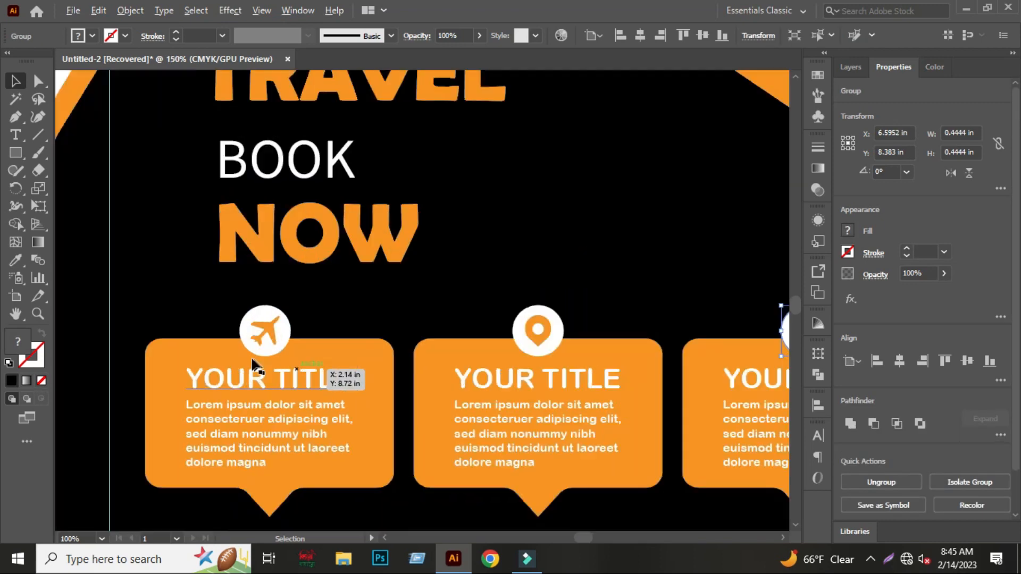
scroll(170, 348, down, 2)
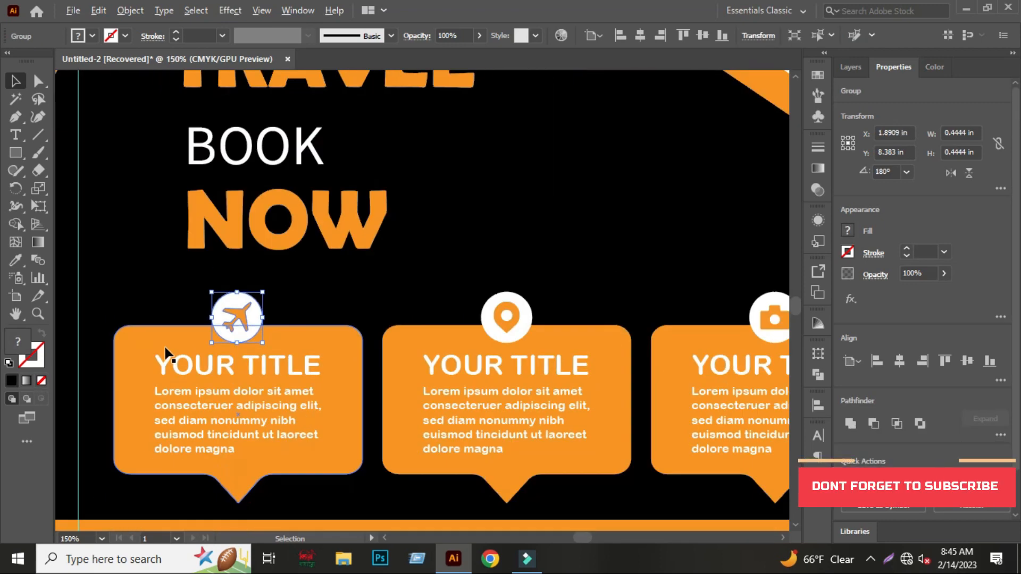
Group the three icons with their title bubbles into a single row object.
shift+click(506, 316)
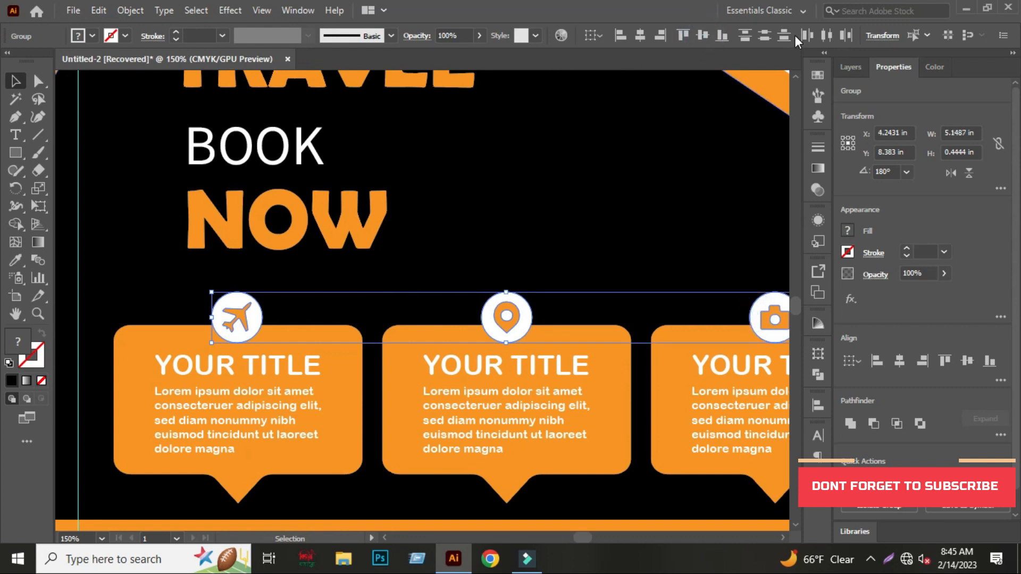
scroll(197, 389, down, 1)
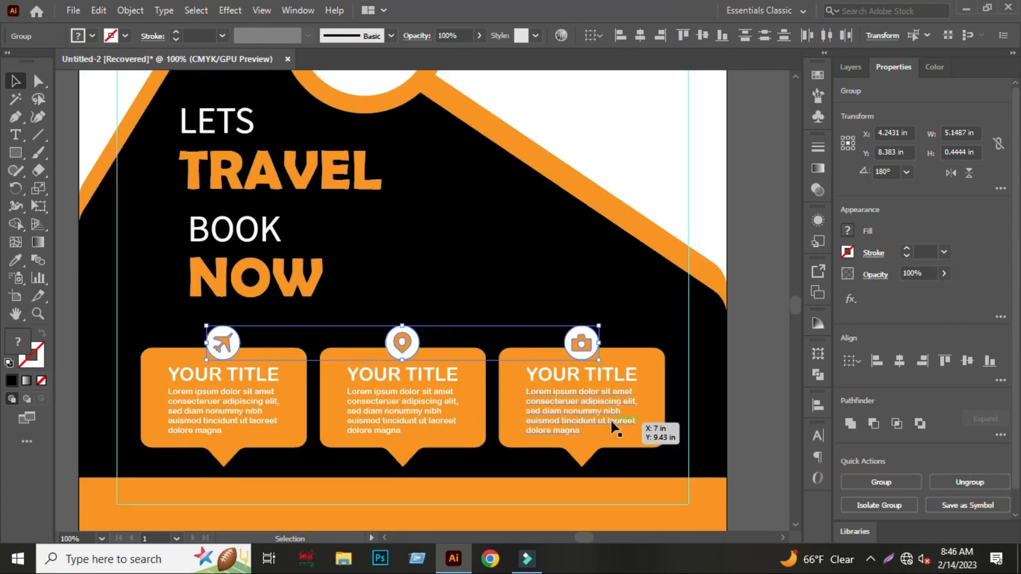
scroll(420, 428, down, 2)
shift+click(408, 400)
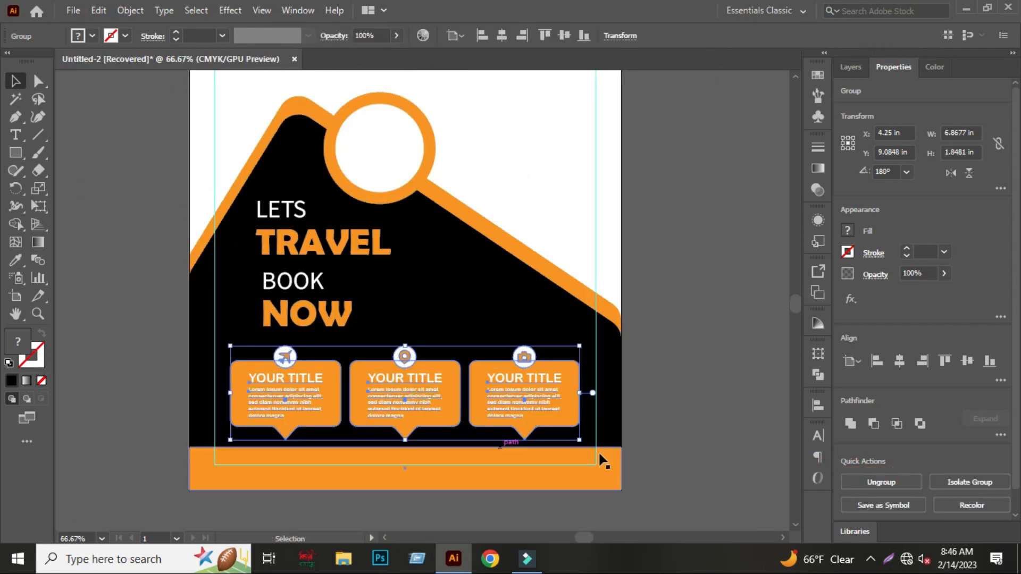
click(687, 361)
scroll(684, 372, up, 1)
scroll(679, 405, down, 3)
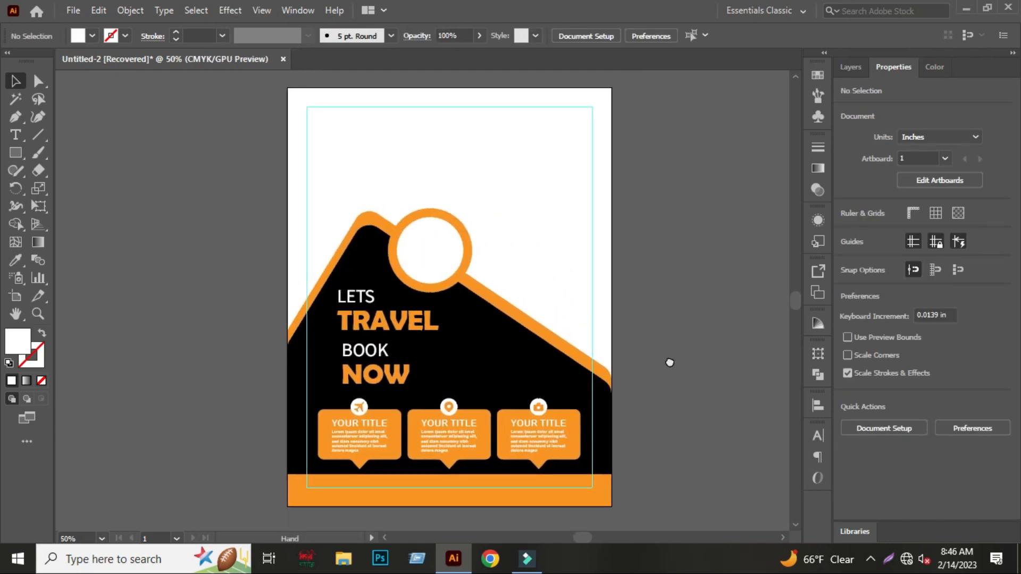
Move the contact details from outside the artboard onto the flyer and bring them to the front.
drag(248, 322, 552, 352)
right_click(552, 353)
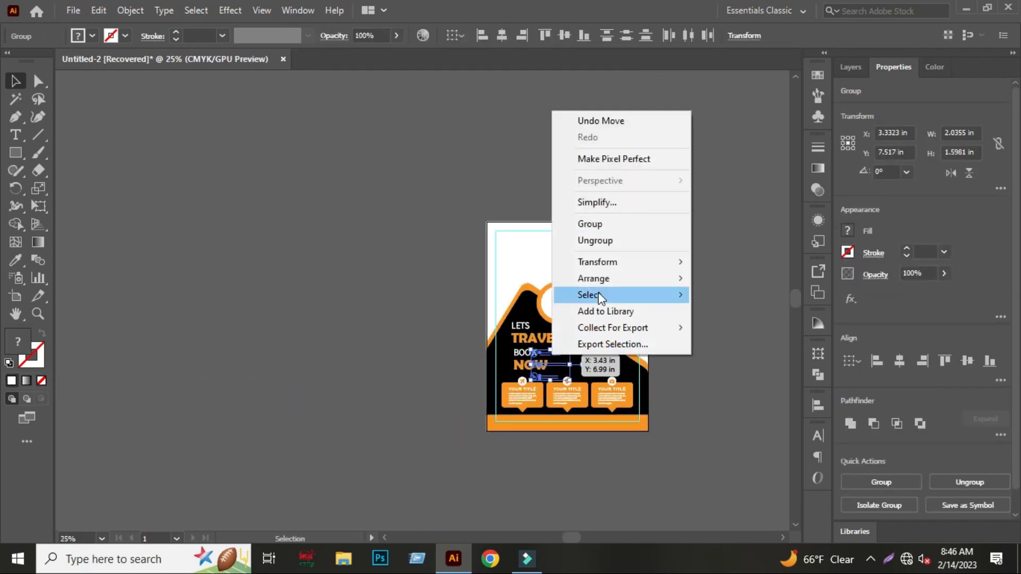
mouse_move(594, 279)
click(708, 279)
scroll(619, 369, up, 3)
Place the phone, email and street address items from left to right along the orange footer bar.
drag(449, 338, 410, 460)
drag(333, 424, 334, 424)
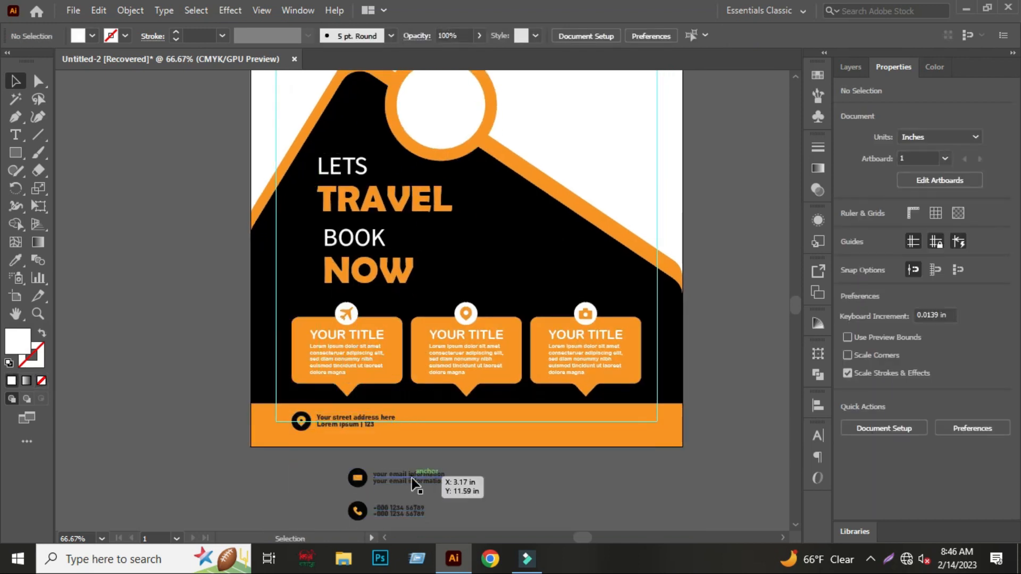
drag(562, 426, 556, 423)
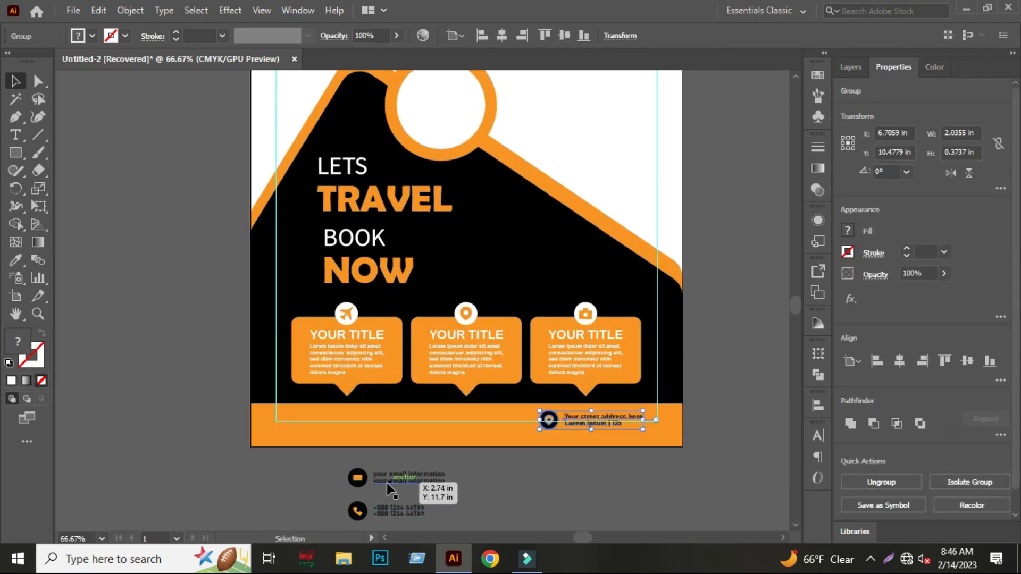
drag(387, 484, 467, 428)
drag(389, 517, 333, 424)
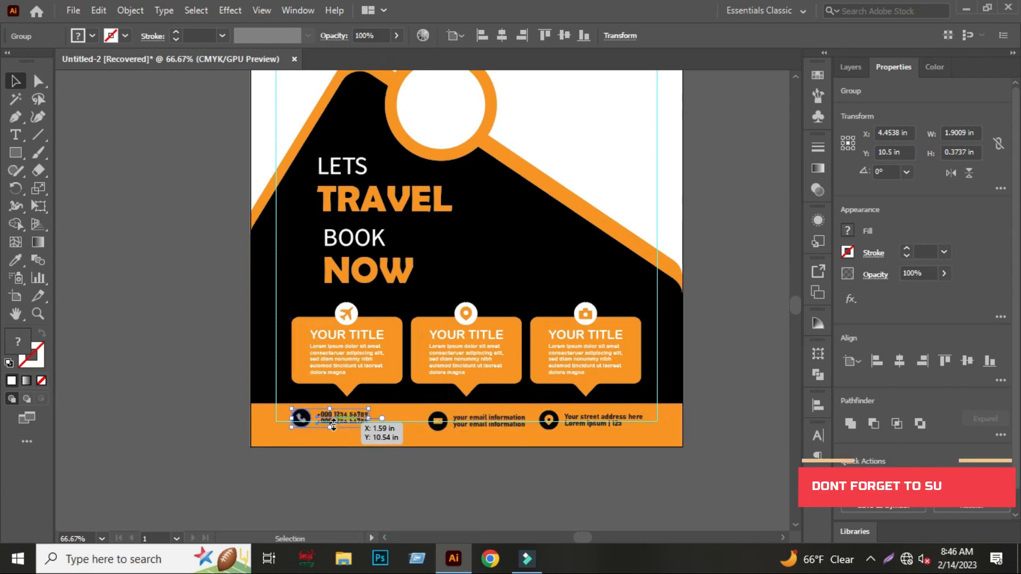
Align the phone item with the bubble row's left edge and the street address item with its right edge.
shift+click(349, 367)
click(612, 467)
scroll(628, 415, up, 3)
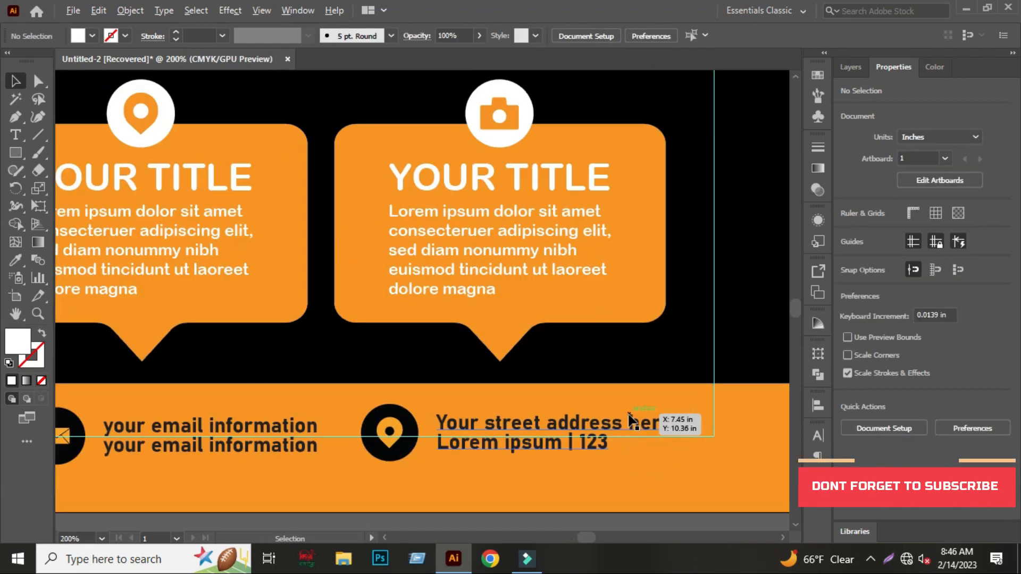
drag(632, 420, 621, 421)
click(638, 304)
shift+click(651, 427)
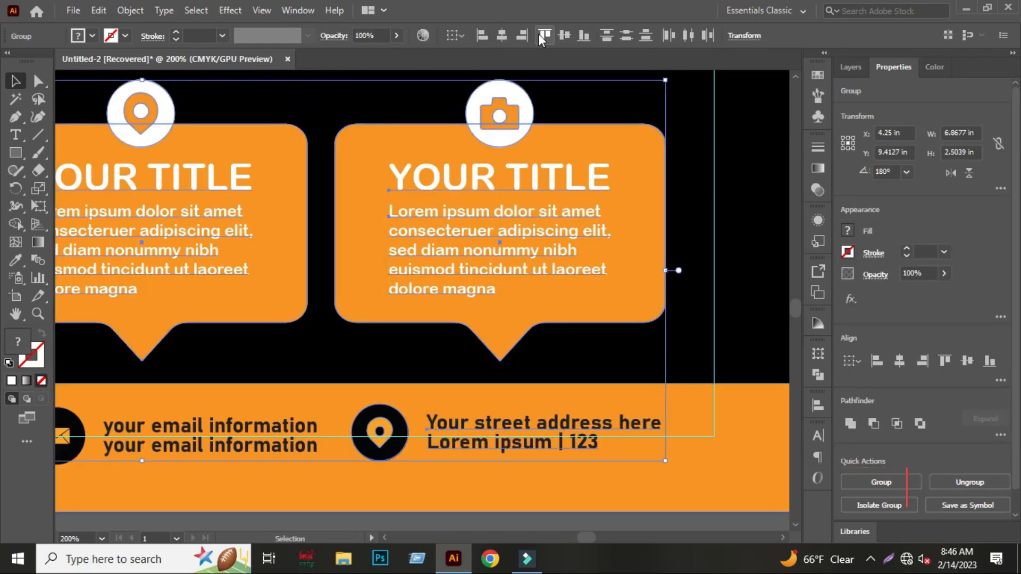
click(523, 36)
scroll(683, 325, down, 1)
click(633, 501)
Align the three footer contact items on their vertical centres, distribute them evenly across the bar and group them.
scroll(678, 497, down, 1)
click(221, 426)
shift+click(432, 429)
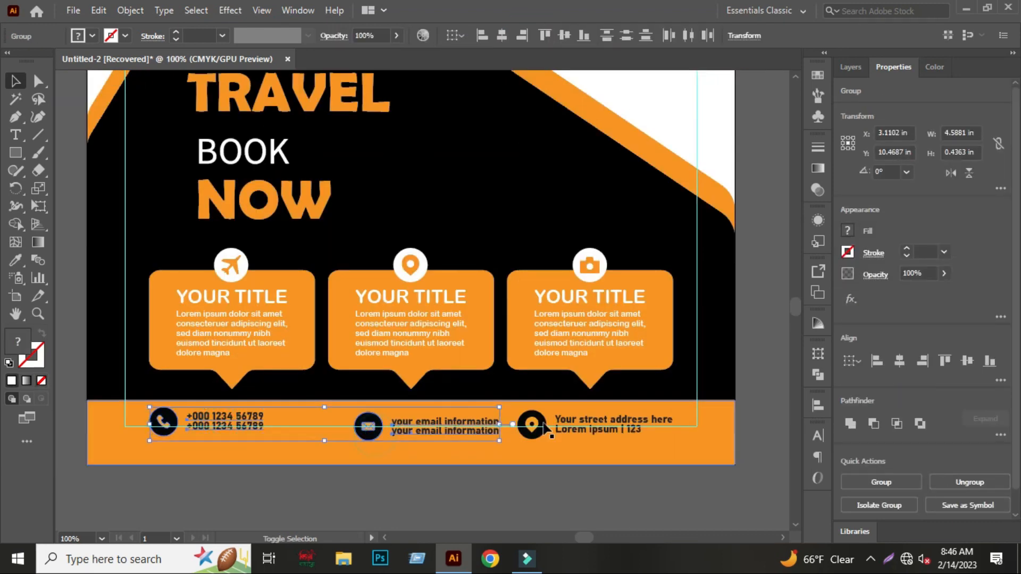
shift+click(577, 427)
click(564, 37)
click(669, 41)
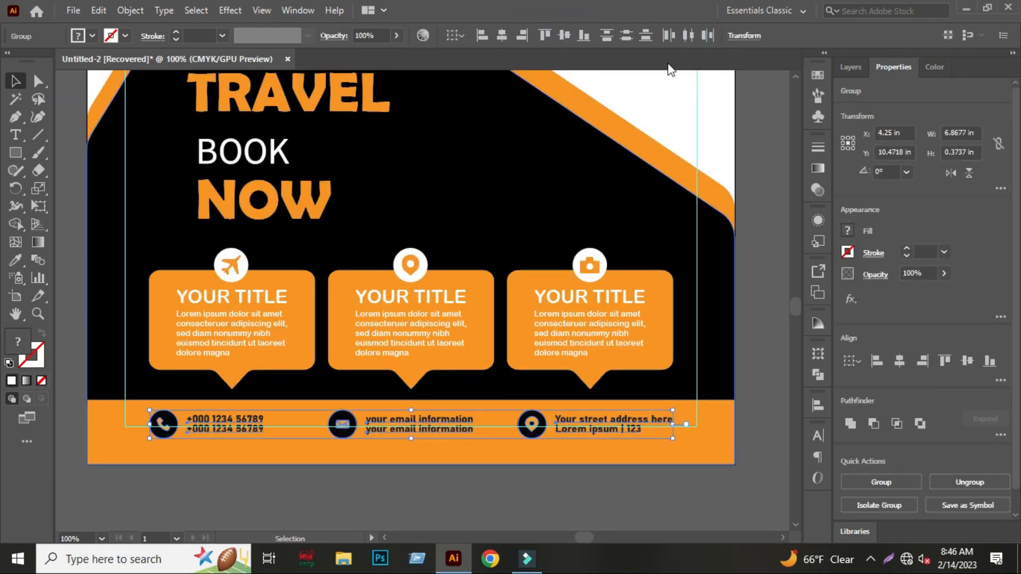
scroll(499, 496, down, 2)
key(ctrl+g)
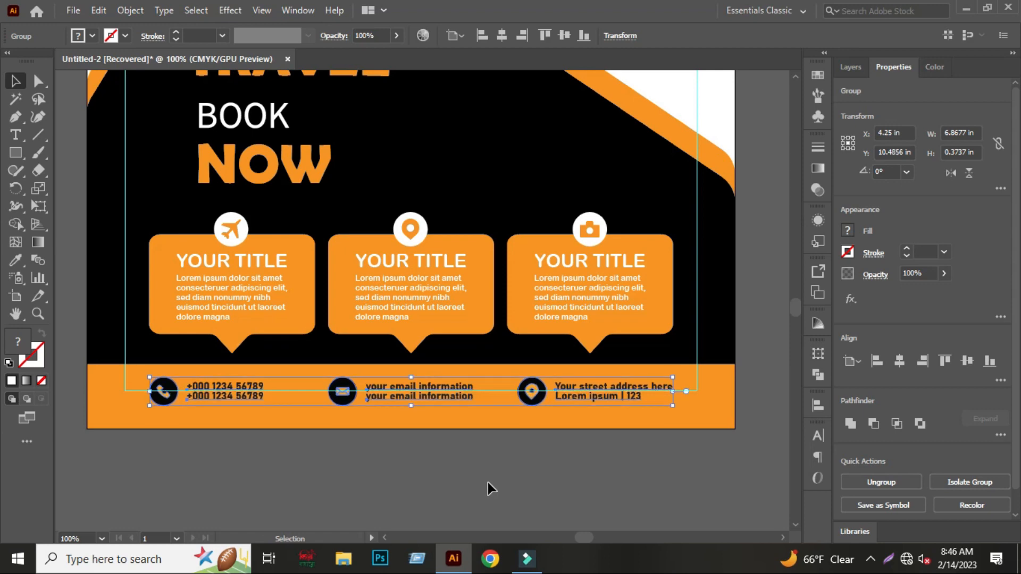
click(487, 483)
Try nudging the contact row vertically within the footer bar.
scroll(493, 500, down, 1)
scroll(428, 452, up, 3)
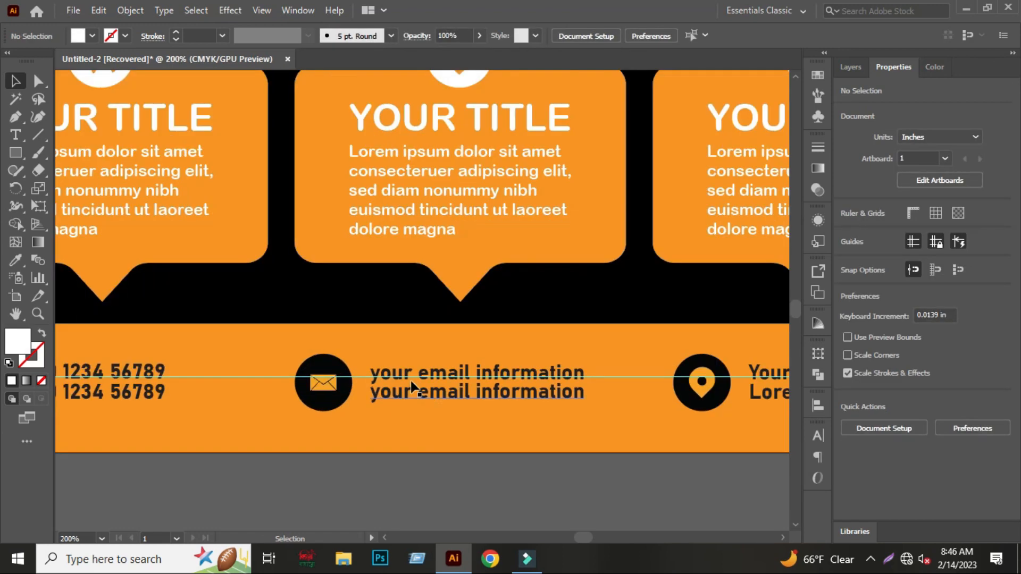
click(412, 388)
key(Up)
key(Down)
click(435, 511)
Hide the margin guides on the flyer.
scroll(479, 522, down, 2)
scroll(532, 479, down, 1)
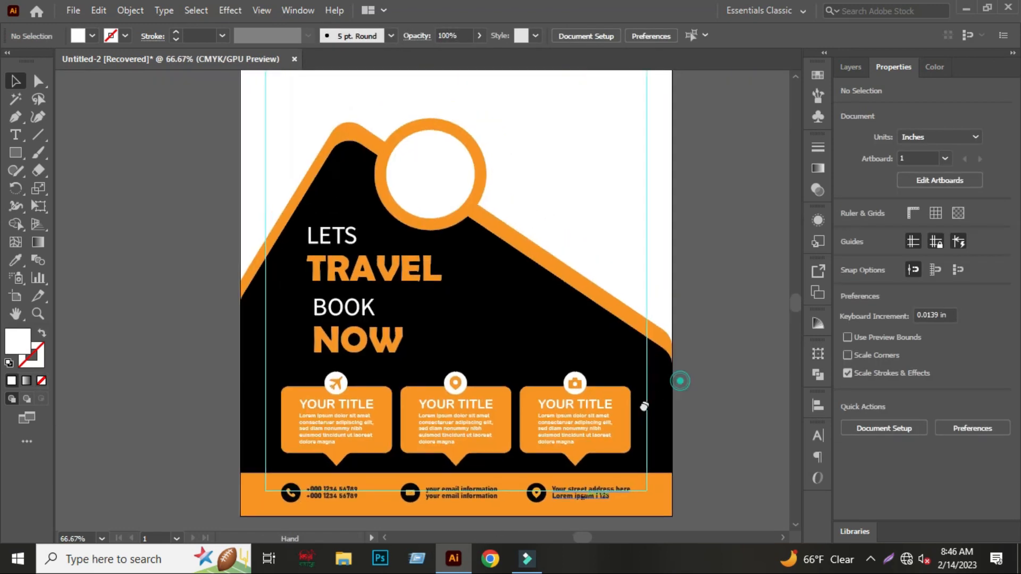
scroll(691, 409, down, 1)
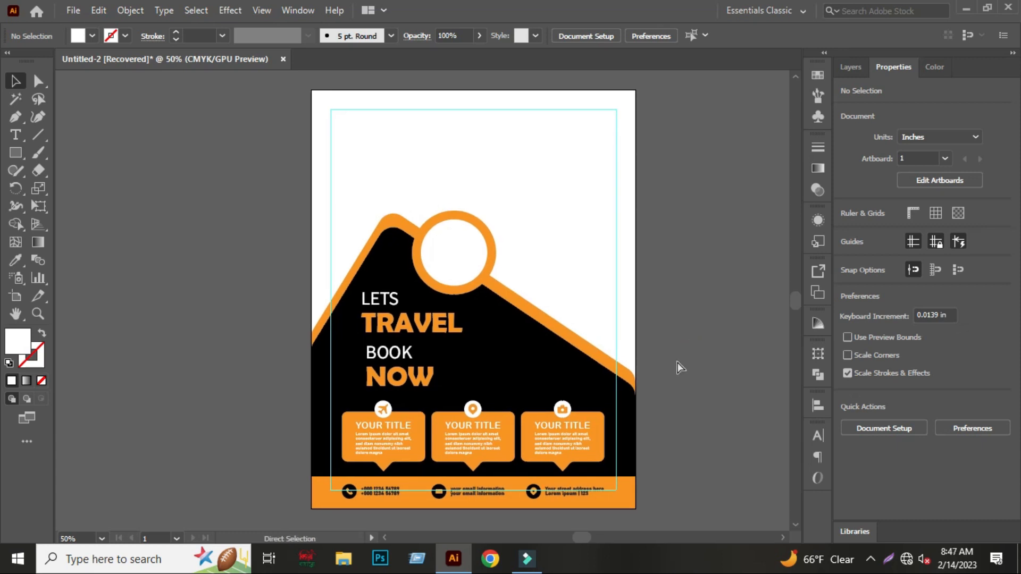
key(ctrl+semicolon)
scroll(692, 356, right, 1)
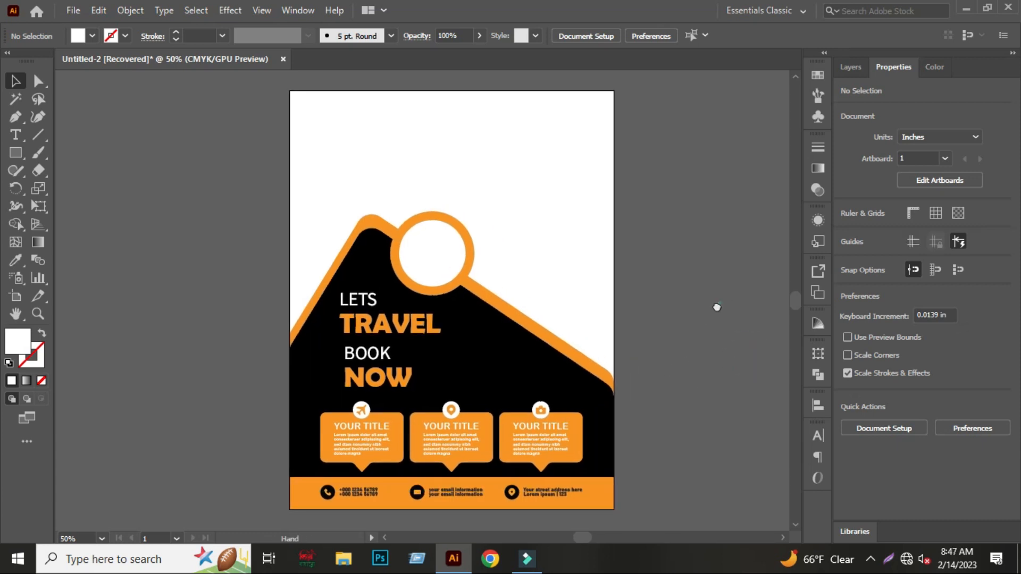
drag(717, 308, 709, 313)
drag(206, 182, 186, 182)
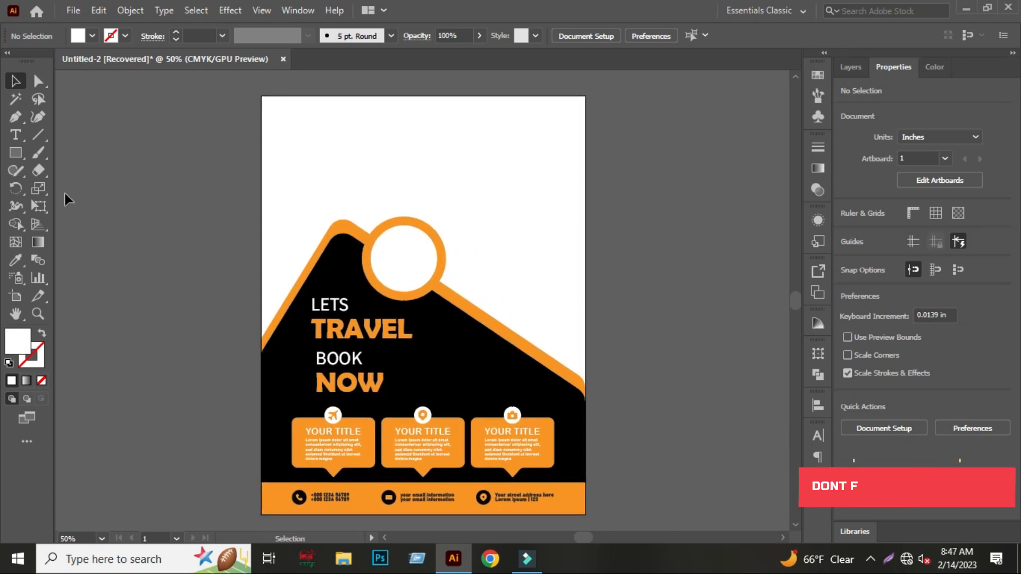
Add a "LETS GO AND" text line beside the artboard and a copy below it reading "TRAVEL".
click(20, 136)
click(108, 208)
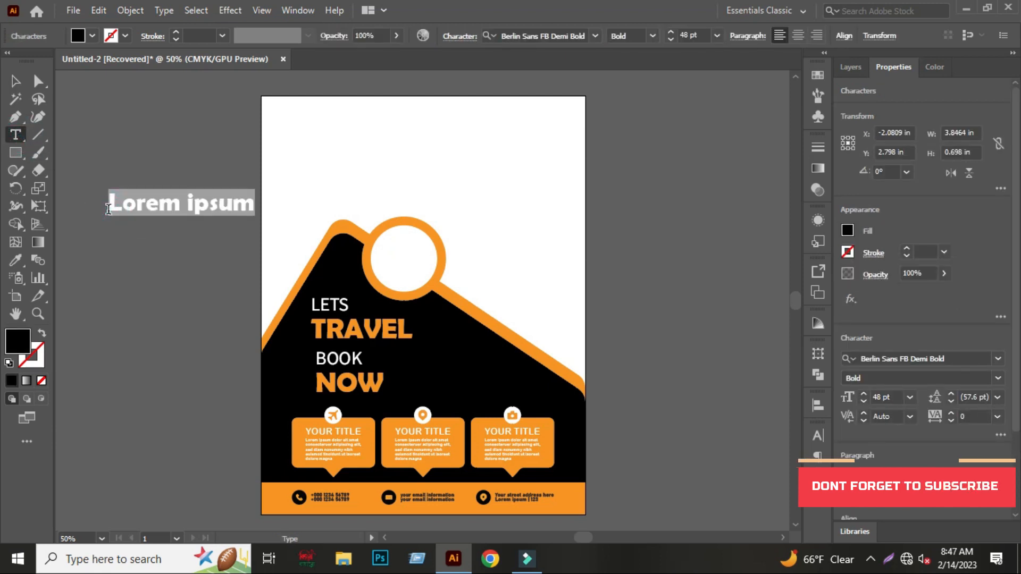
text(LETS GO )
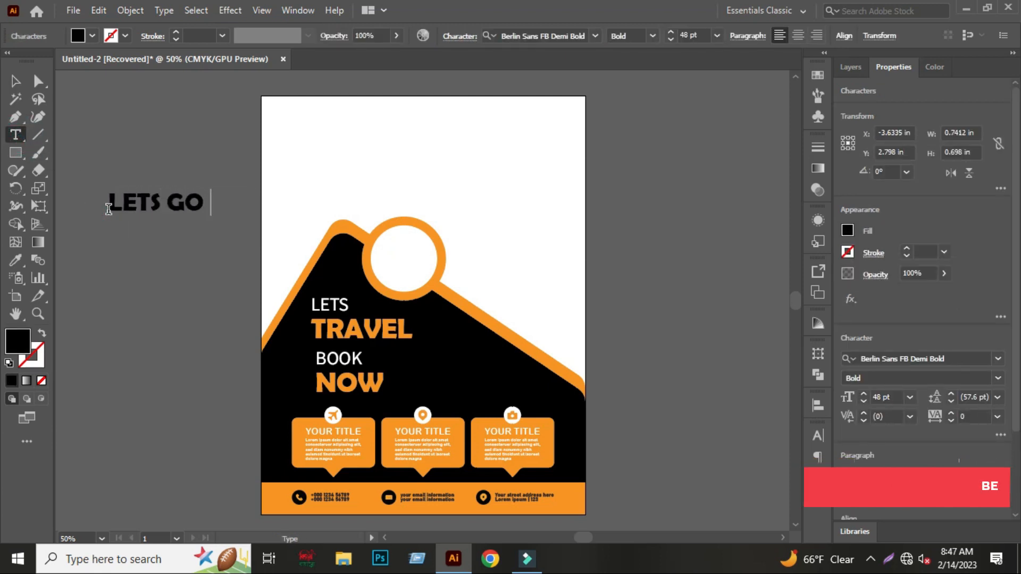
text(AND)
drag(136, 202, 129, 242)
triple_click(129, 243)
text(TRAVEL)
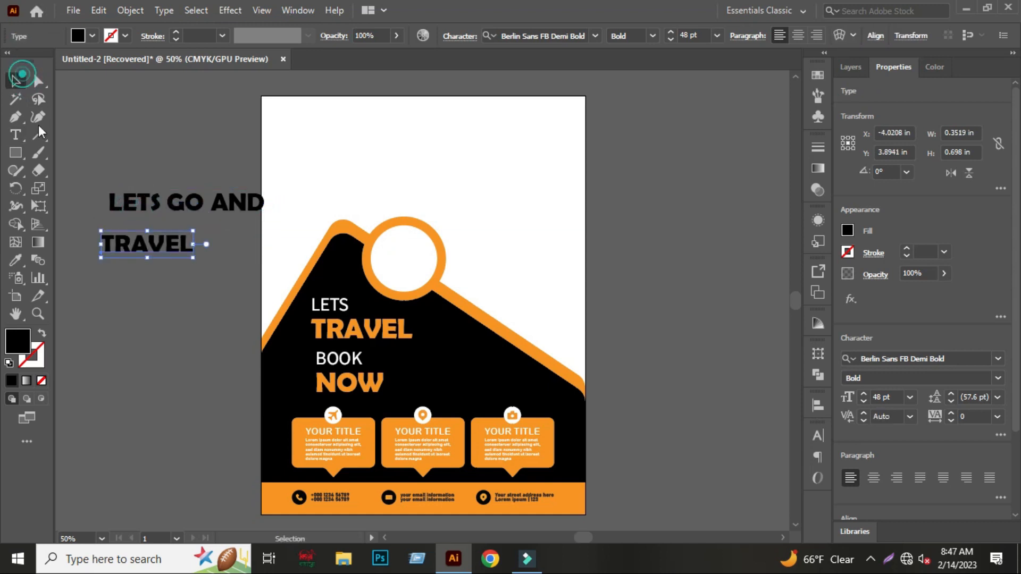
click(166, 303)
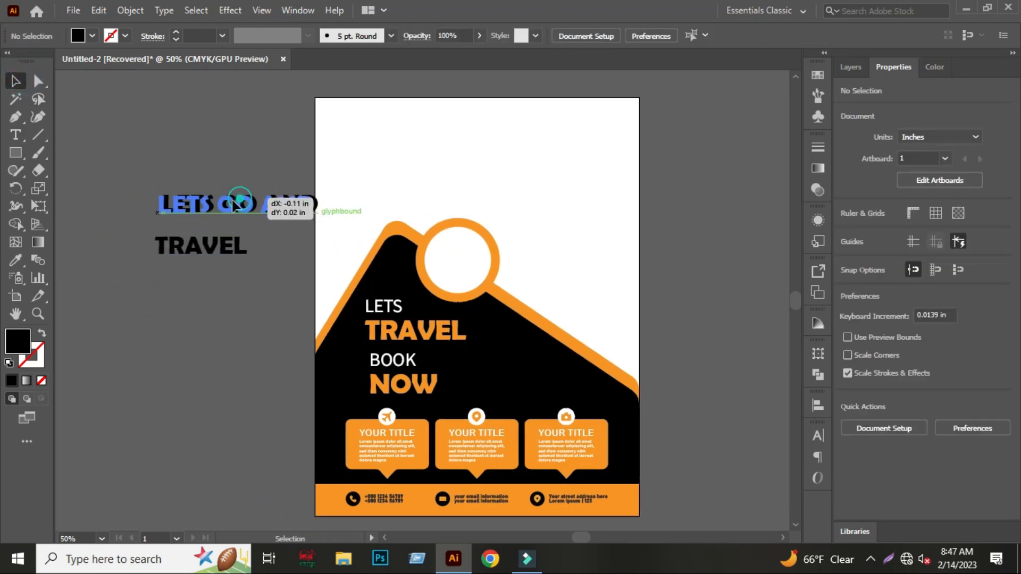
Set the "LETS GO AND" line's font to Arial Rounded MT Bold.
click(213, 208)
click(537, 36)
click(693, 137)
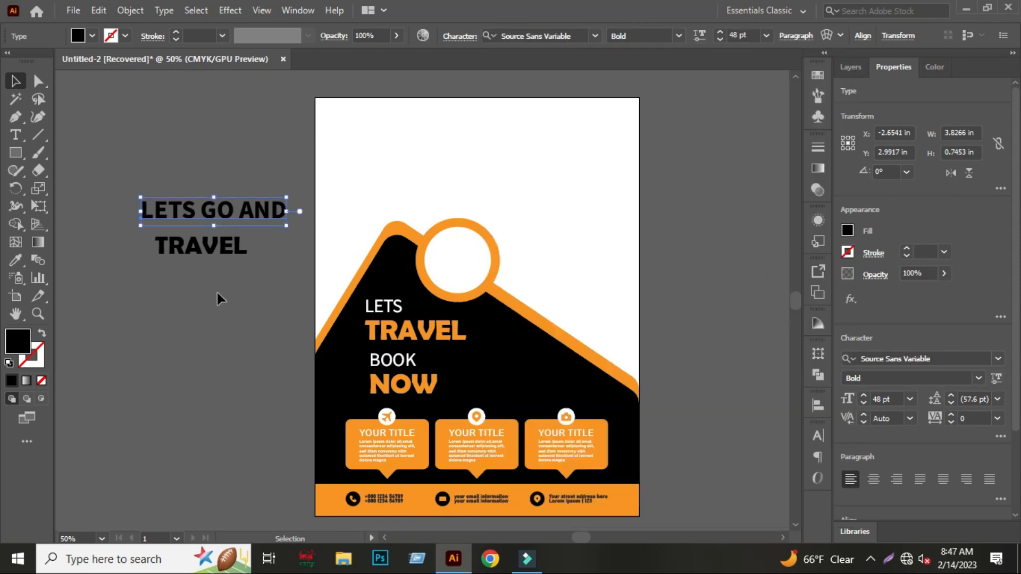
click(588, 36)
click(718, 246)
click(228, 321)
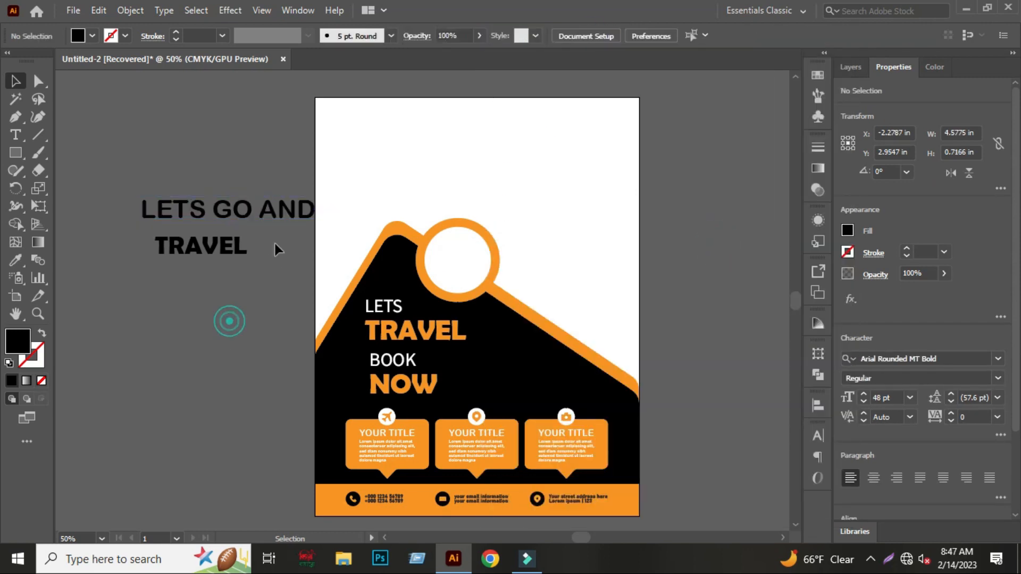
Shrink the "LETS GO AND" line and enlarge the black "TRAVEL" line beneath it to about 99 pt.
click(293, 211)
drag(315, 196, 356, 212)
click(127, 250)
scroll(123, 243, up, 1)
click(314, 171)
click(272, 246)
click(319, 300)
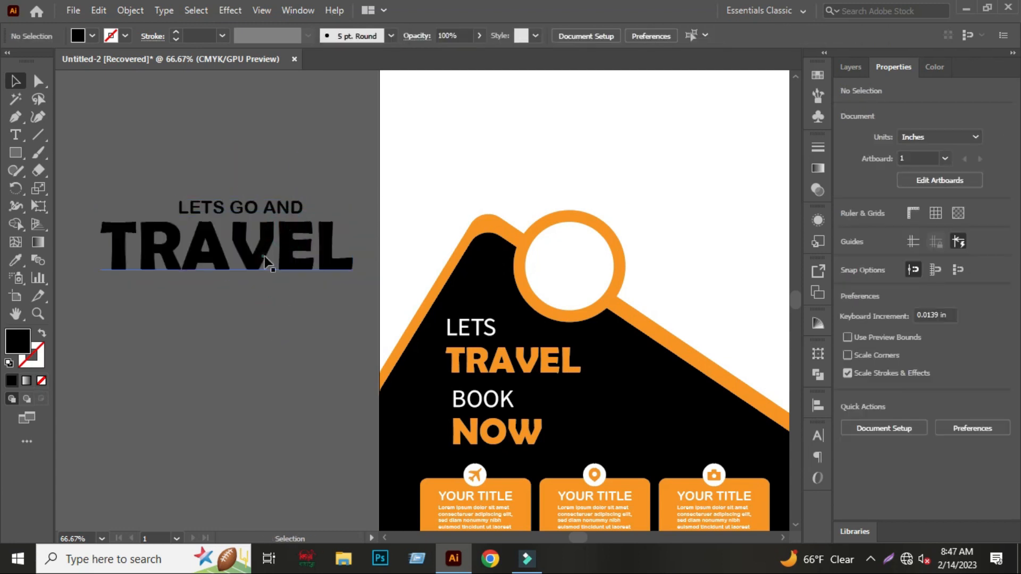
Scale the black "TRAVEL" line down to about 76 pt and move "LETS GO AND" over its middle.
drag(265, 256, 281, 265)
click(253, 170)
drag(232, 212, 178, 213)
click(229, 173)
click(247, 247)
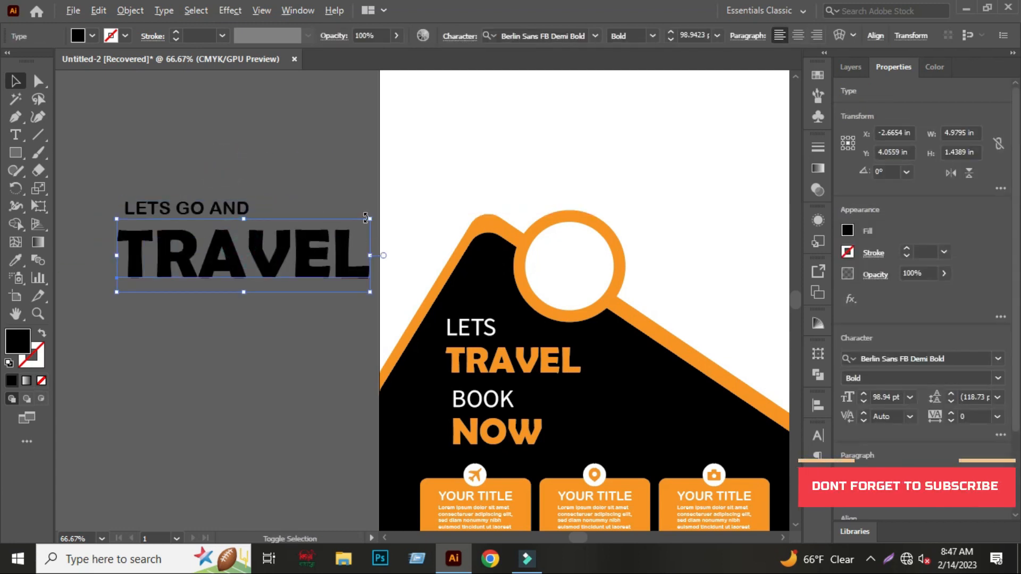
drag(369, 219, 341, 227)
click(301, 304)
drag(210, 208, 256, 208)
click(262, 141)
Align "LETS GO AND" and the black "TRAVEL" line on their horizontal centres.
drag(144, 151, 282, 260)
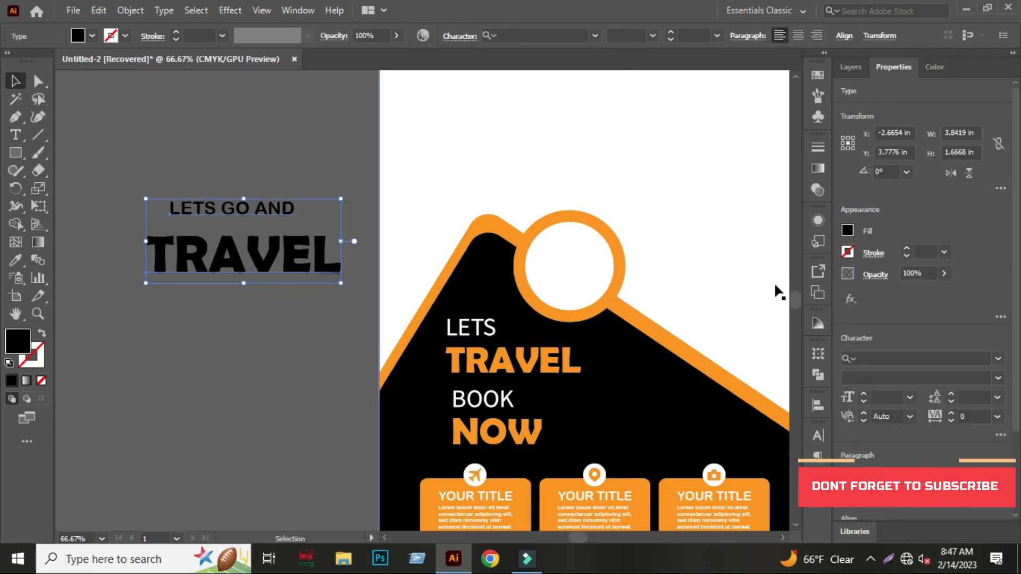
click(817, 405)
click(668, 433)
click(772, 394)
click(176, 367)
Recolour the black "TRAVEL" line with the flyer's orange using the Eyedropper.
scroll(98, 325, down, 2)
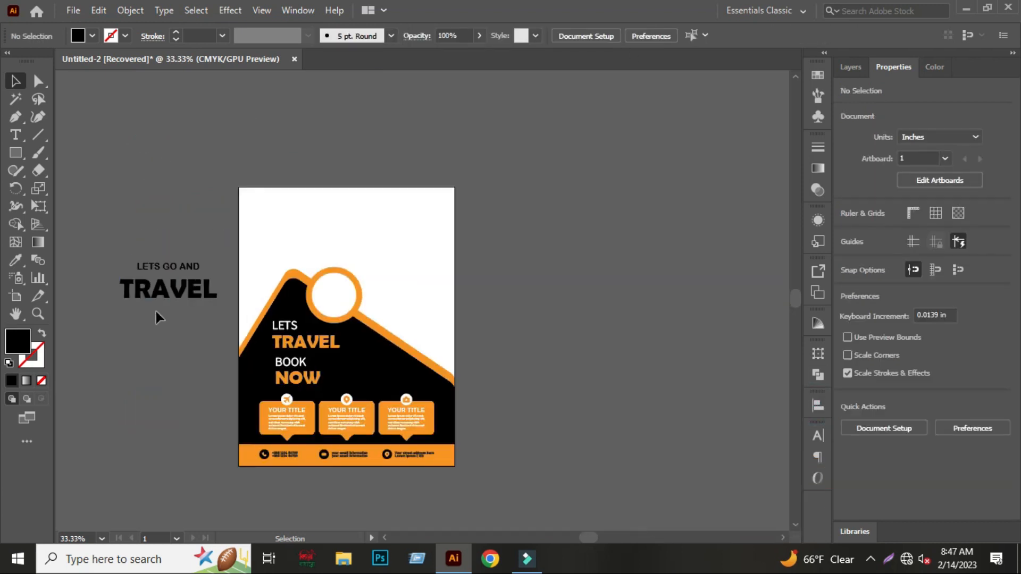
drag(156, 311, 133, 310)
click(150, 288)
click(15, 261)
click(269, 273)
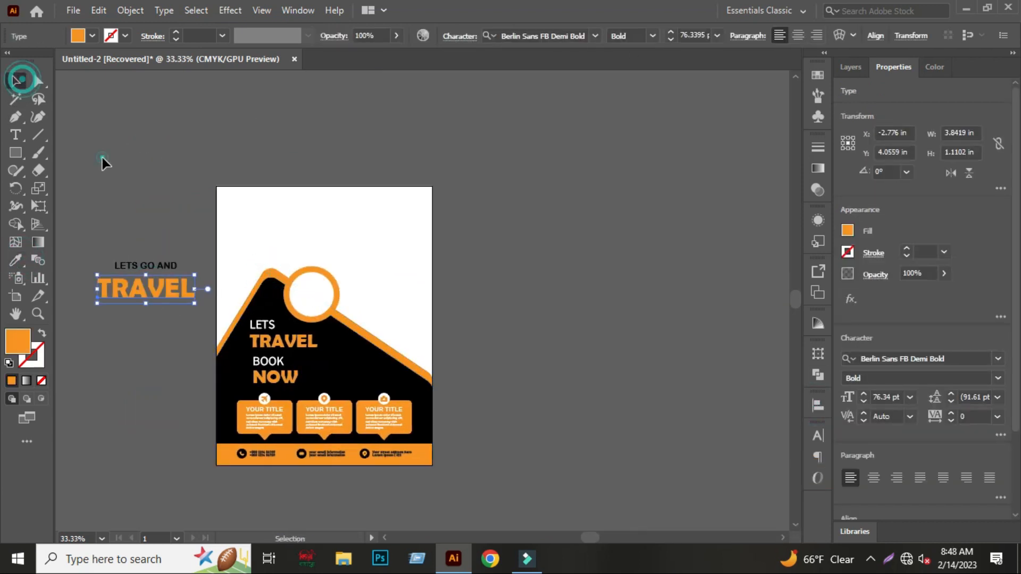
Move "LETS GO AND" closer to the orange "TRAVEL" line and place both near the centre of the artboard's white upper area.
click(102, 159)
scroll(101, 310, up, 2)
drag(176, 218, 200, 181)
click(198, 170)
click(225, 145)
scroll(182, 188, down, 1)
drag(137, 156, 179, 247)
drag(207, 234, 472, 135)
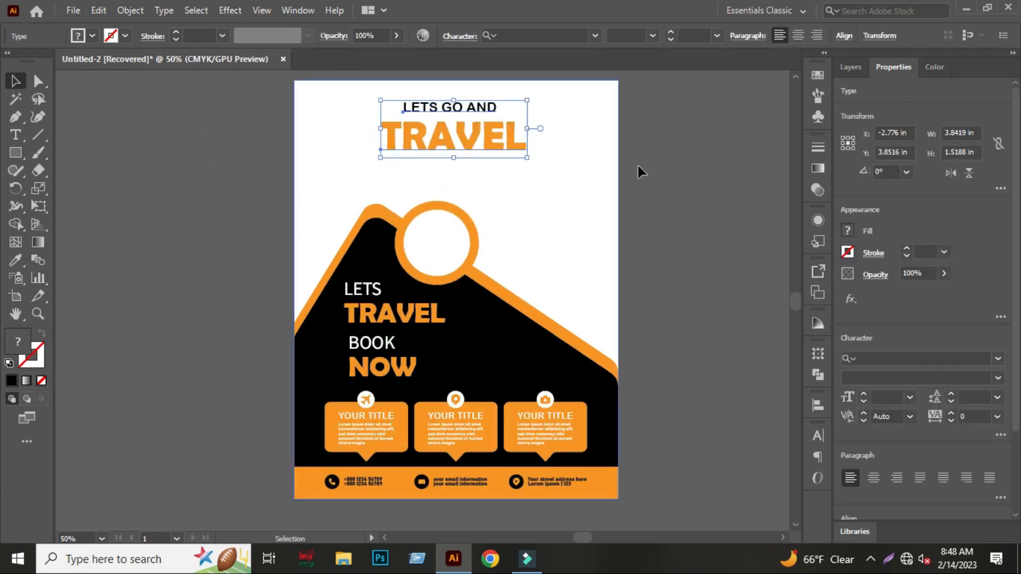
click(687, 178)
drag(713, 185, 687, 218)
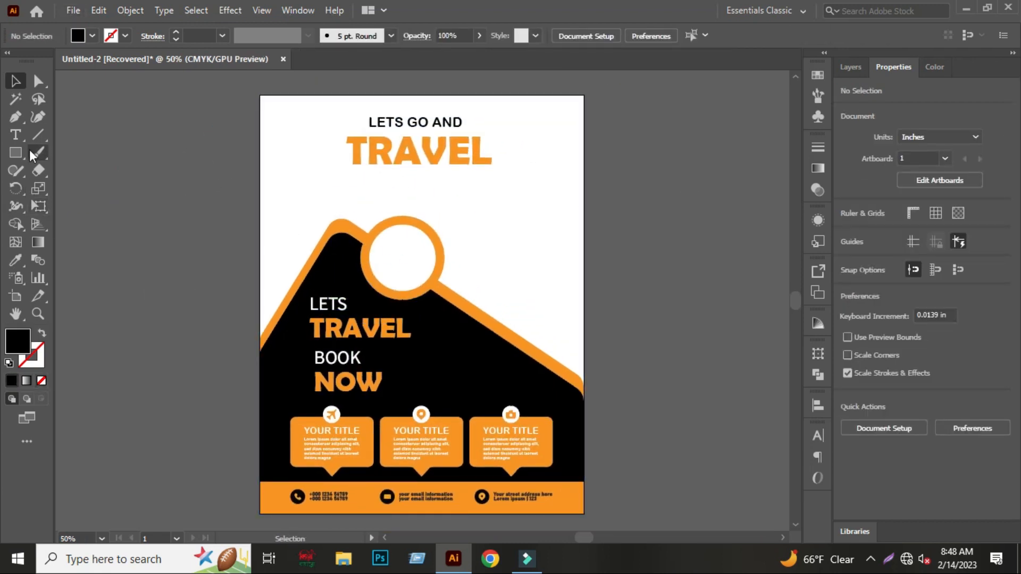
Add a "$999" price text beside the artboard.
click(23, 129)
click(133, 224)
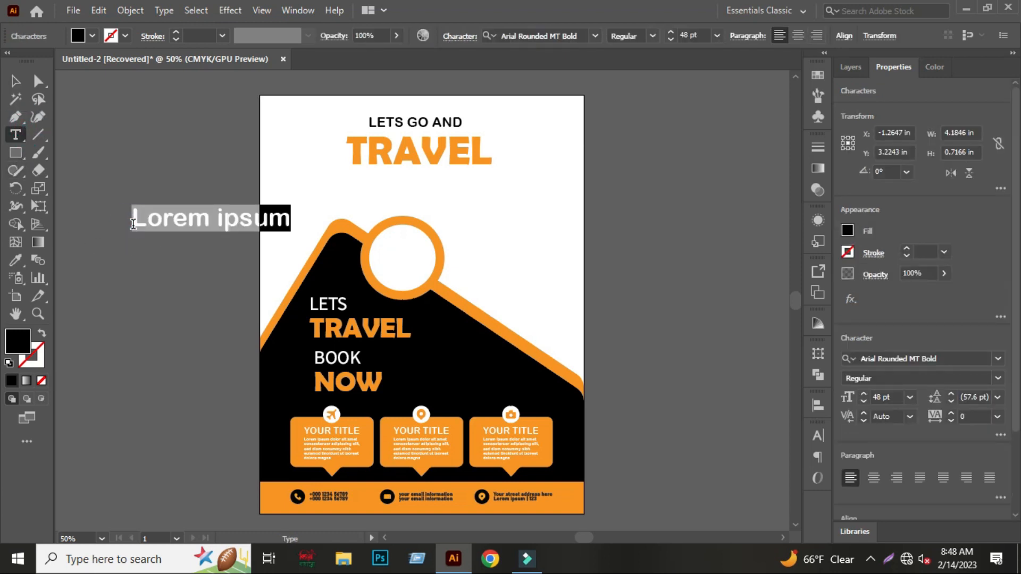
text($999)
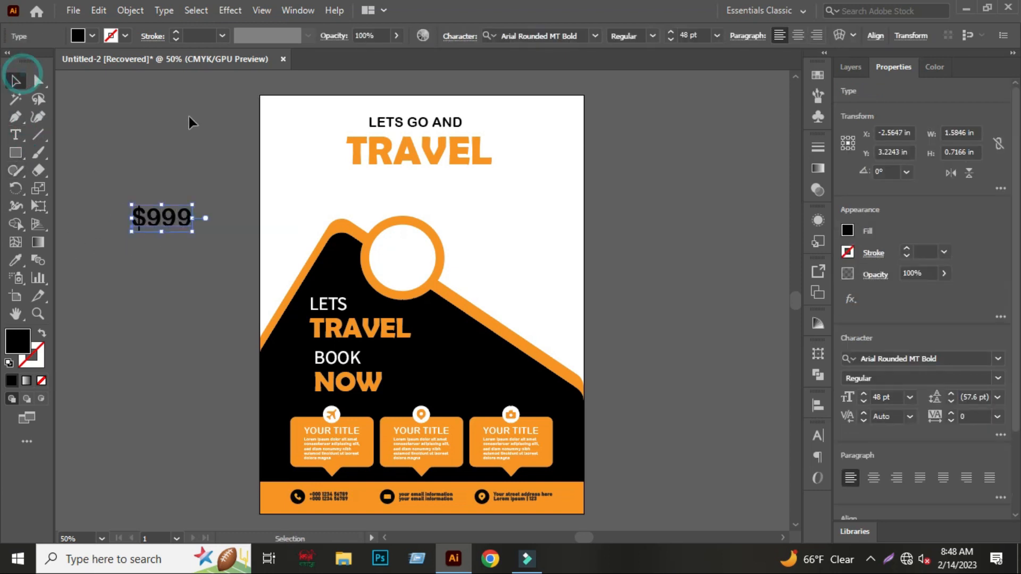
click(189, 117)
Add a "Lorem" text line above the "$999" price beside the artboard.
click(22, 131)
click(130, 139)
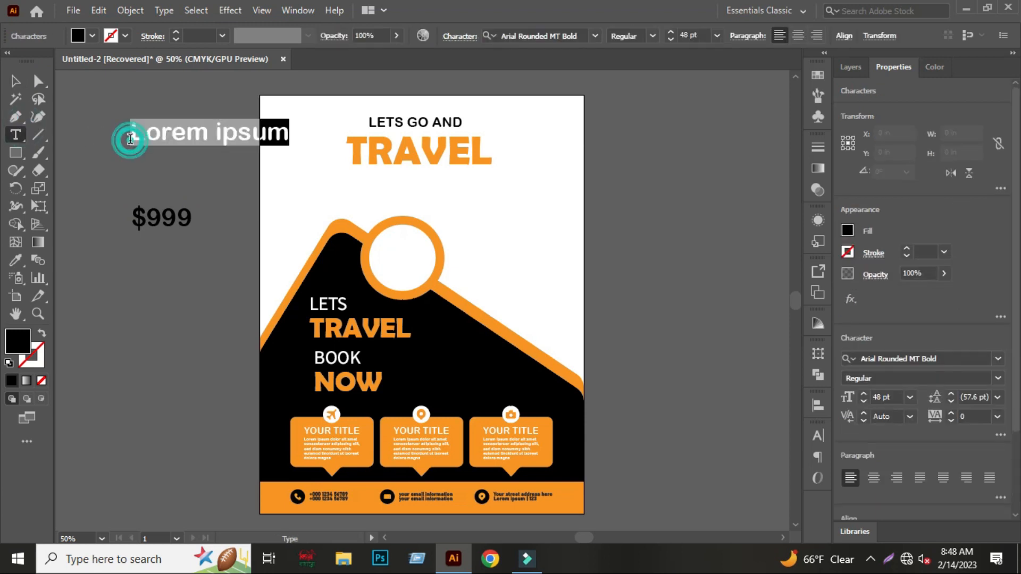
text(Lorem)
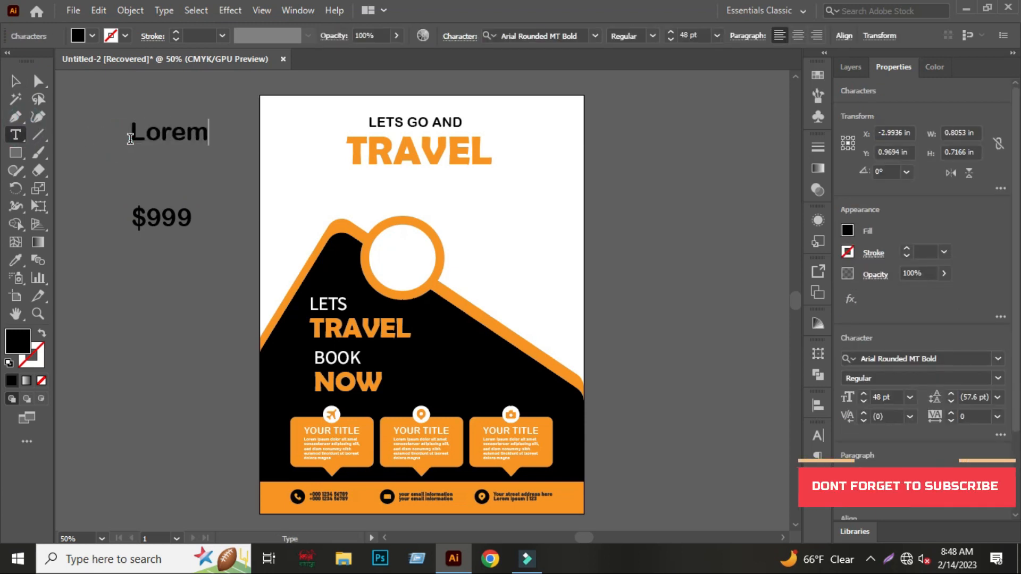
click(13, 81)
Duplicate the "Lorem" text below "$999" and replace its wording with "Lorem ipsum dolor sit amet, concetuer" on two lines.
drag(160, 133, 147, 256)
double_click(147, 256)
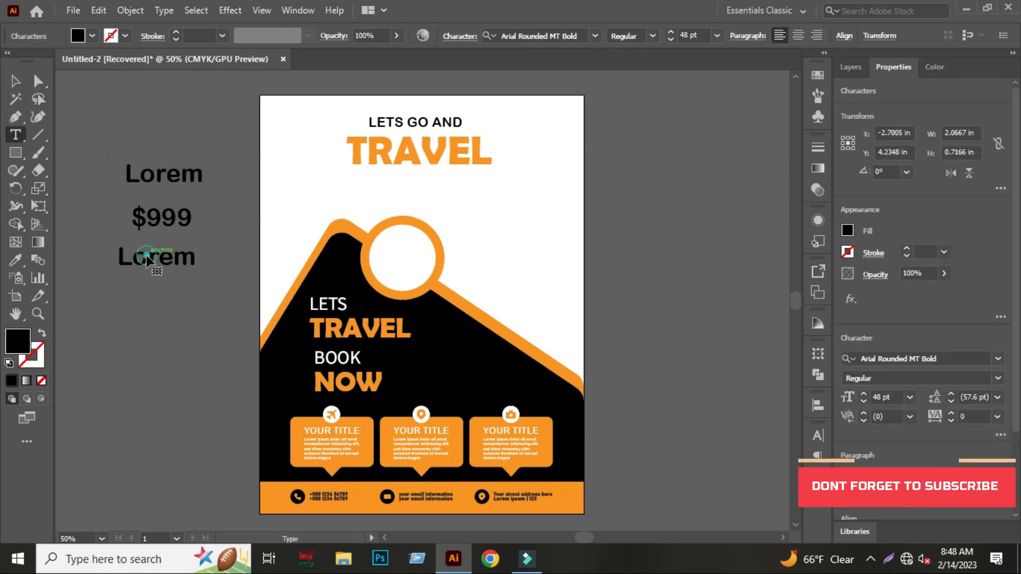
key(ctrl+a)
text(Lorem)
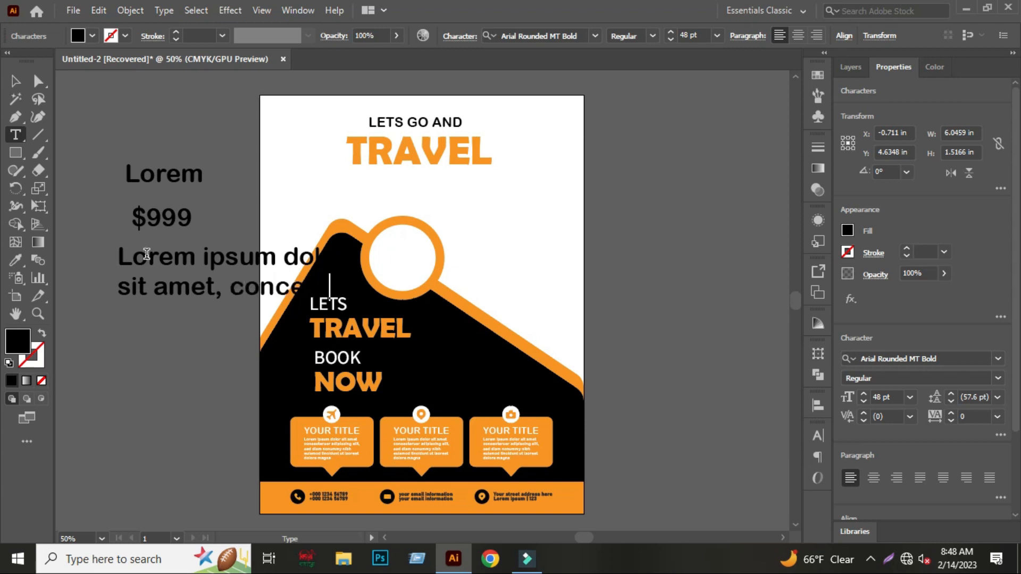
click(15, 85)
Shrink the two-line lorem ipsum text to about the width of "$999" and place it directly beneath the price.
click(230, 312)
drag(205, 289, 126, 330)
drag(276, 283, 168, 174)
click(164, 367)
scroll(147, 324, up, 2)
drag(199, 259, 210, 408)
scroll(195, 328, up, 2)
drag(270, 290, 312, 259)
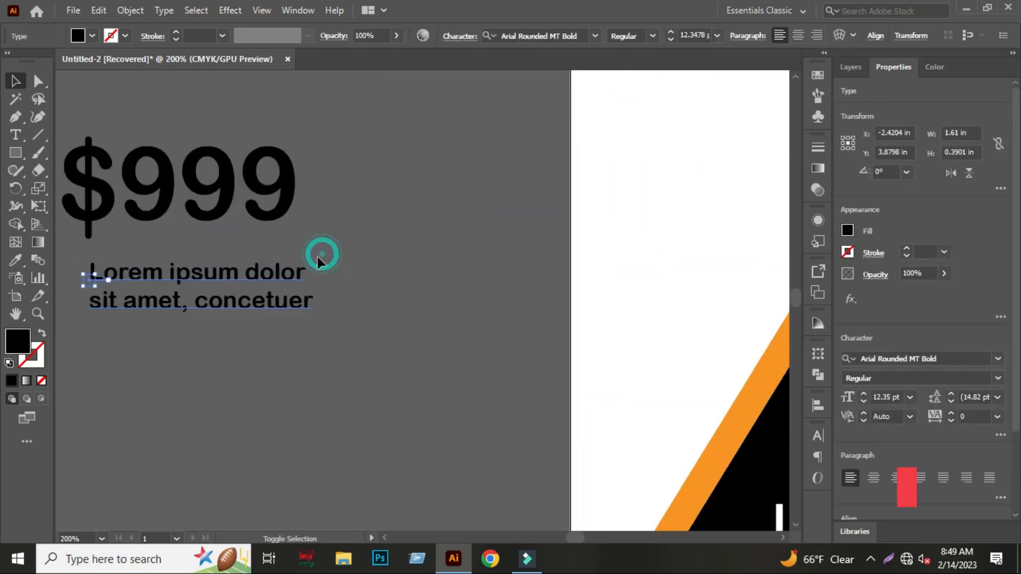
click(335, 250)
Align "$999" and the two-line text on their horizontal centres.
drag(290, 219, 330, 230)
drag(219, 118, 282, 314)
click(817, 407)
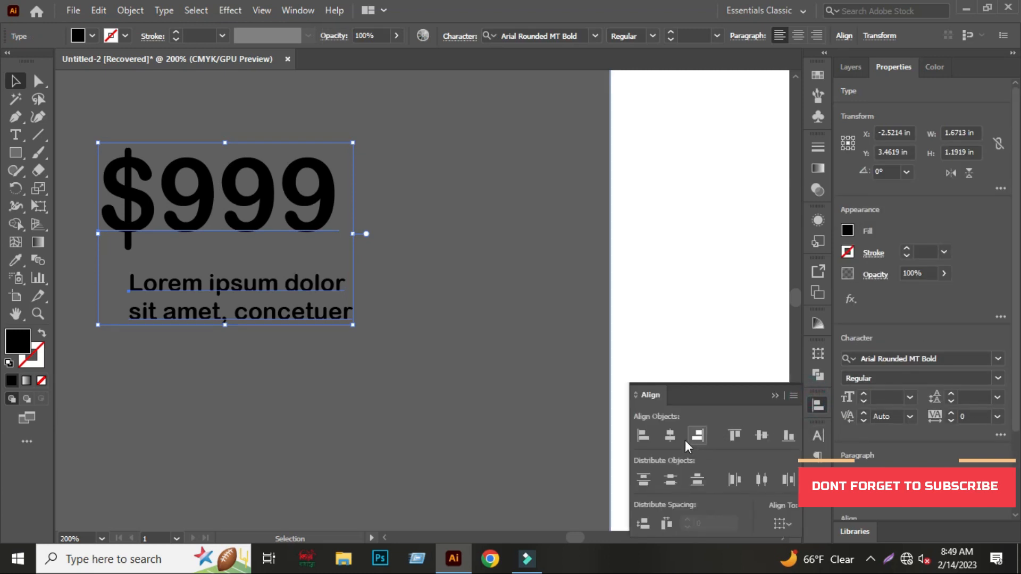
click(674, 436)
click(781, 392)
click(452, 391)
Change the "$999" text's font to Berlin Sans FB Demi Bold.
drag(319, 224, 316, 275)
drag(256, 223, 511, 165)
click(568, 38)
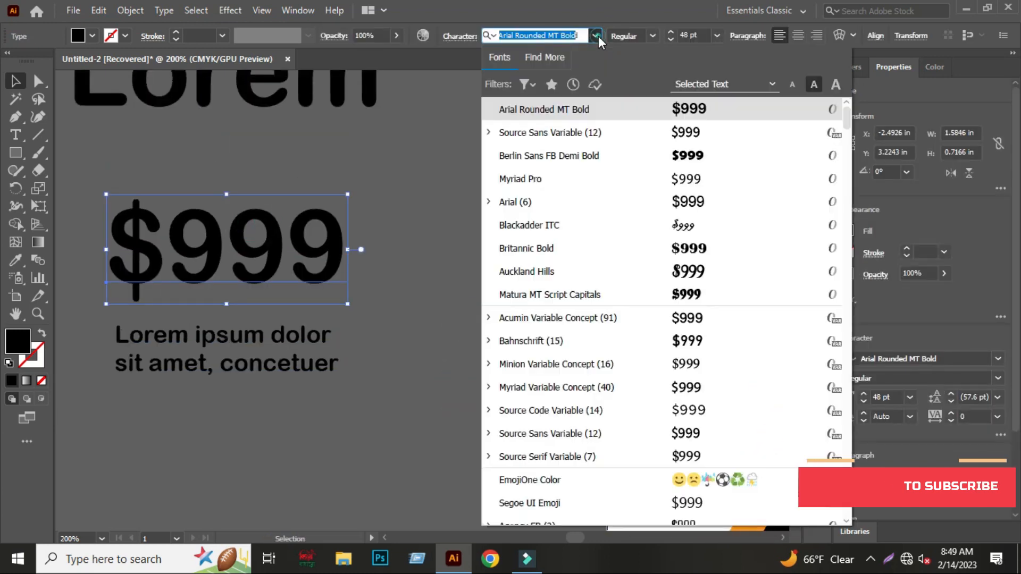
click(693, 153)
Resize the two-line text to slightly narrower than "$999" and align the two on their horizontal centres.
click(295, 333)
drag(339, 322, 323, 326)
drag(253, 184, 326, 373)
click(818, 406)
click(675, 438)
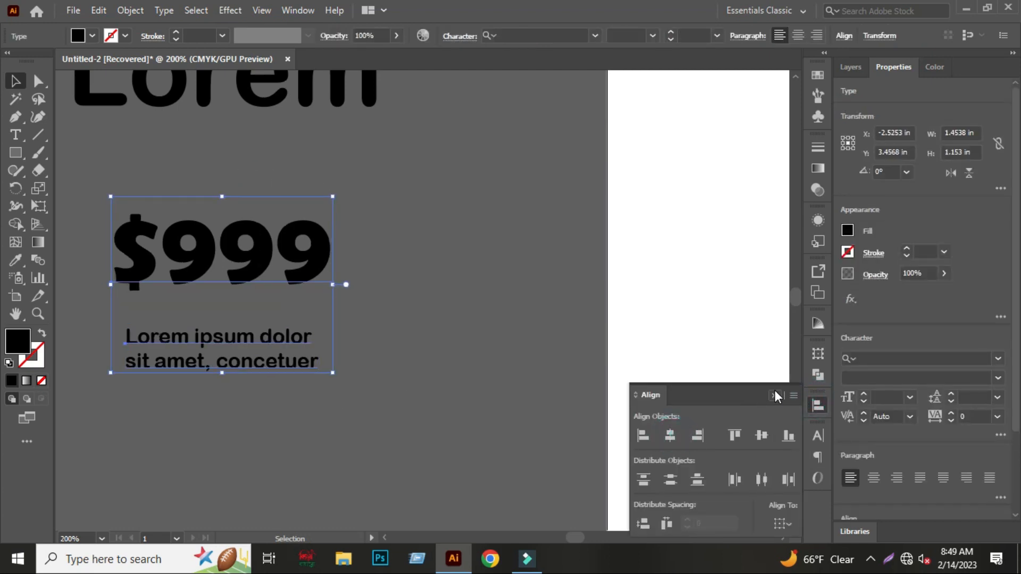
click(775, 395)
click(313, 402)
click(301, 361)
drag(322, 321, 327, 321)
Scale the "Lorem" text down narrower than "$999" and move it just above the price.
click(326, 177)
drag(326, 176, 336, 270)
drag(360, 165, 353, 224)
drag(380, 176, 309, 200)
click(330, 193)
drag(292, 225, 252, 257)
click(355, 205)
click(307, 191)
click(287, 258)
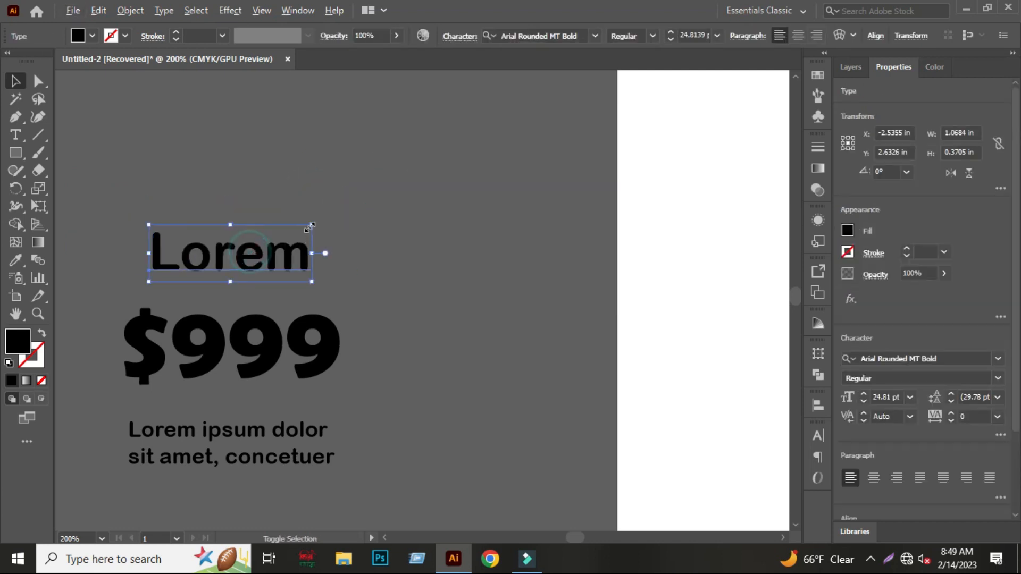
drag(312, 226, 304, 229)
click(334, 207)
Align the three price texts on their horizontal centres and distribute them by their vertical centres.
scroll(334, 207, down, 3)
drag(244, 191, 302, 323)
click(818, 405)
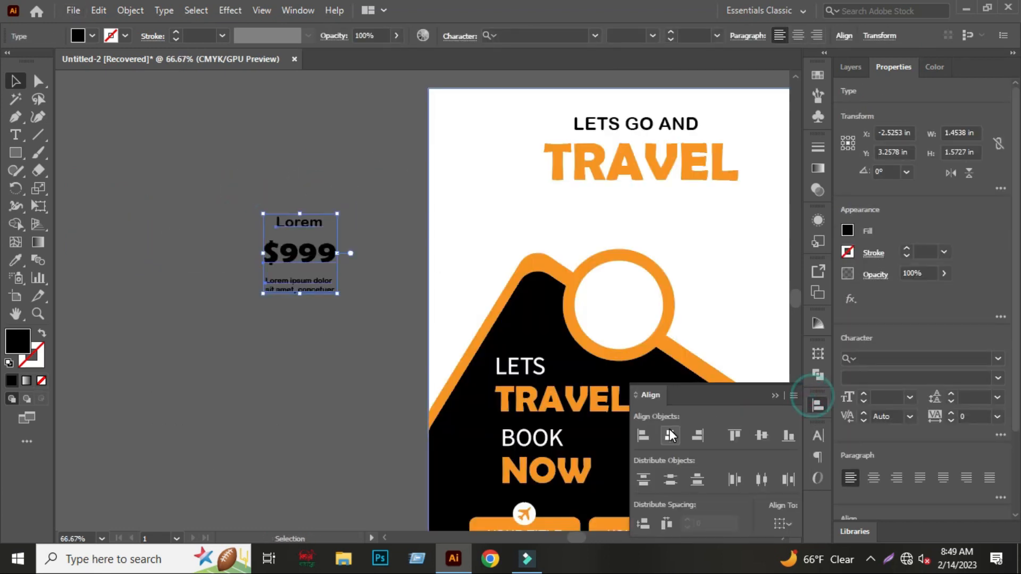
click(775, 396)
click(819, 405)
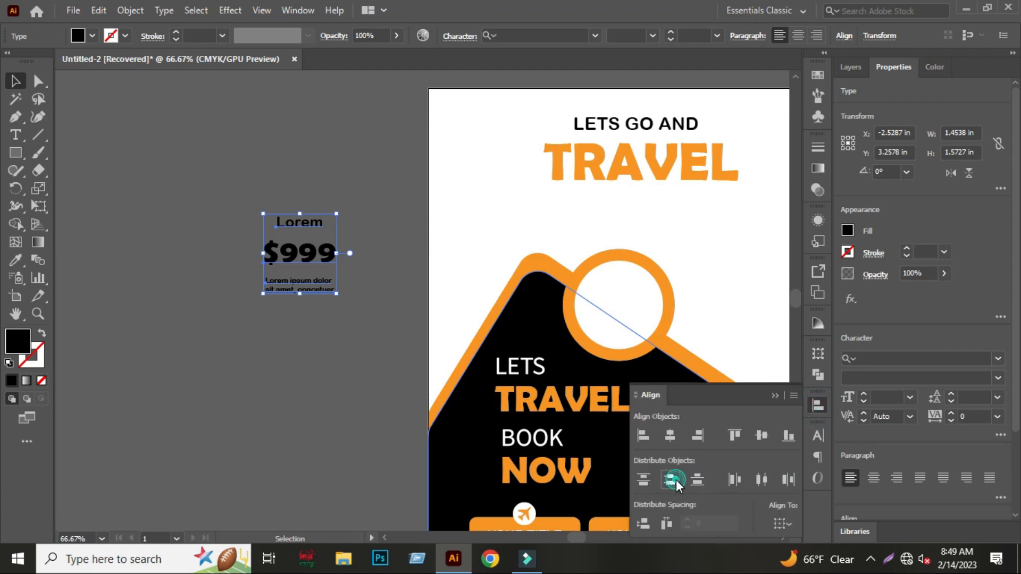
click(273, 369)
Nudge the "Lorem" text down closer to "$999".
scroll(235, 319, up, 2)
click(239, 326)
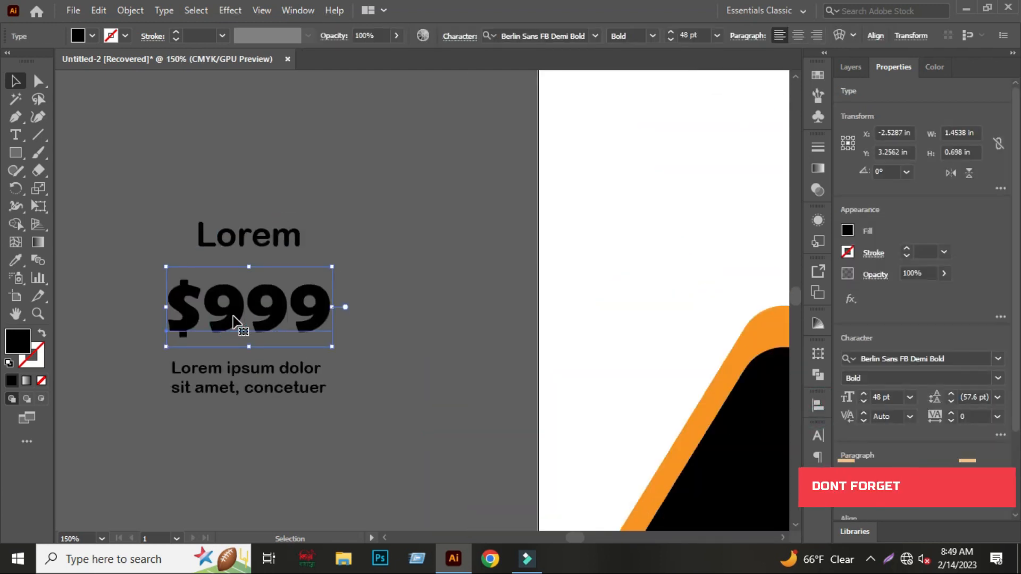
click(259, 238)
key(Down)
key(Down)
key(Down)
key(Down)
key(Down)
key(Down)
key(Down)
key(Down)
click(383, 241)
scroll(136, 224, down, 3)
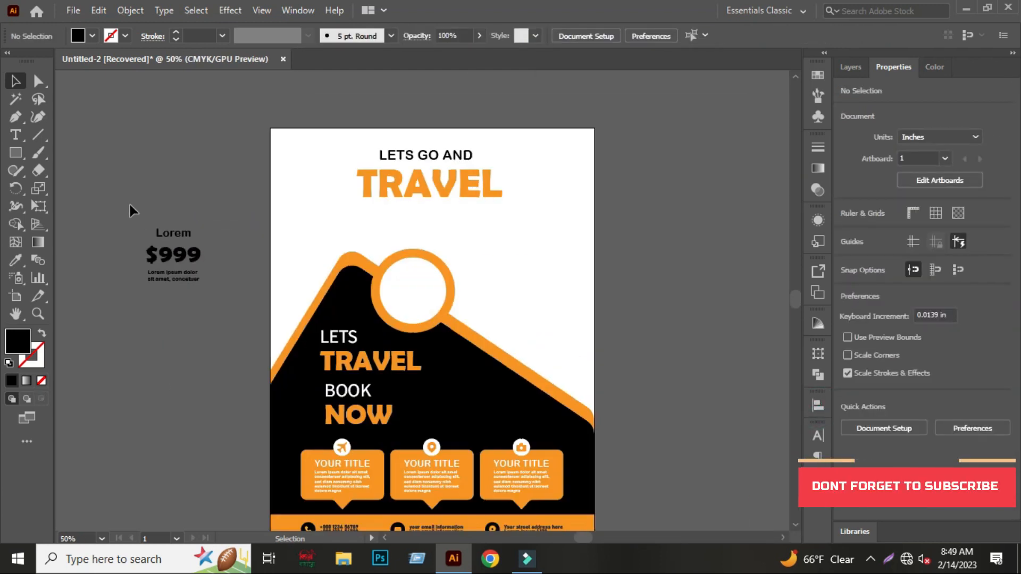
Duplicate the orange-ringed white circle beside the artboard and place the three price texts inside the copy.
drag(130, 206, 213, 283)
click(413, 305)
click(189, 301)
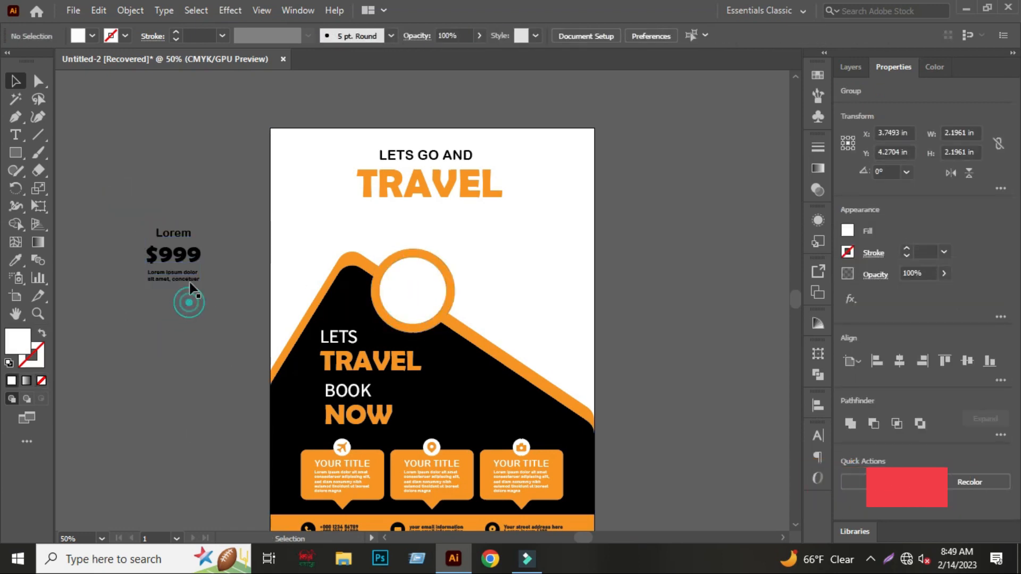
drag(428, 287, 156, 347)
click(239, 323)
drag(199, 267, 164, 363)
click(217, 338)
Shrink the three price texts together so they fit inside the copied circle with clear space around them.
scroll(122, 357, up, 2)
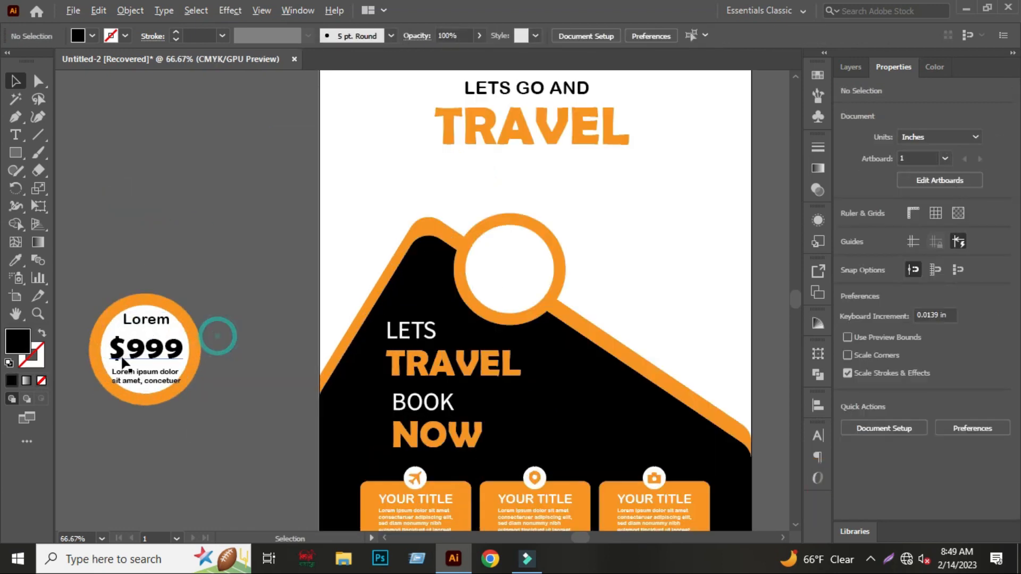
click(171, 342)
drag(212, 290, 205, 300)
Centre the price texts and the copied circle on each other horizontally and vertically, and group them as a badge.
drag(90, 242, 270, 454)
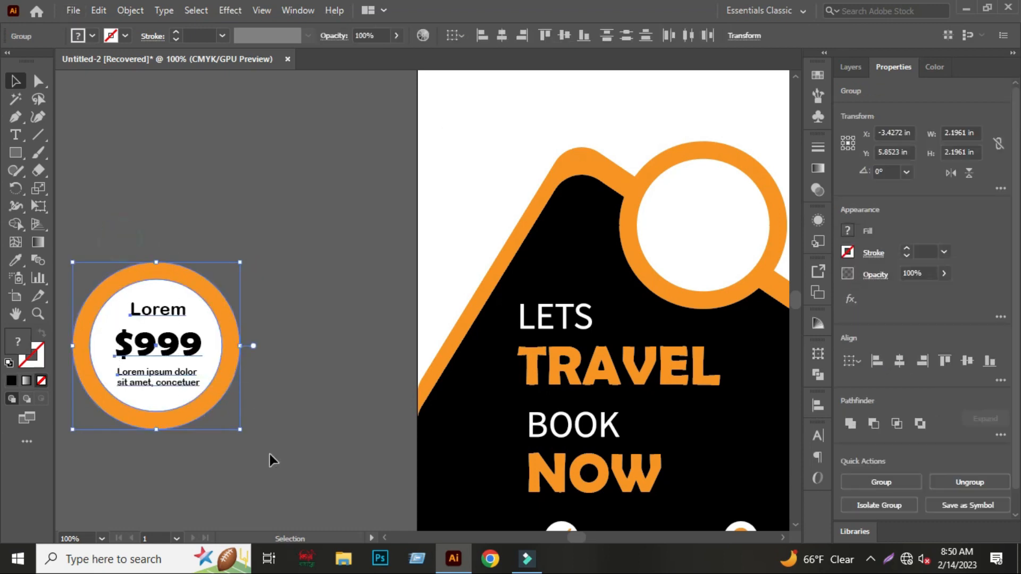
click(500, 33)
click(563, 34)
key(ctrl+g)
click(215, 192)
Move the price badge onto the orange slope line below the large circle and scale it to about 1.6 in wide.
scroll(104, 249, down, 2)
drag(136, 273, 493, 263)
scroll(494, 263, up, 2)
drag(561, 233, 539, 251)
click(703, 260)
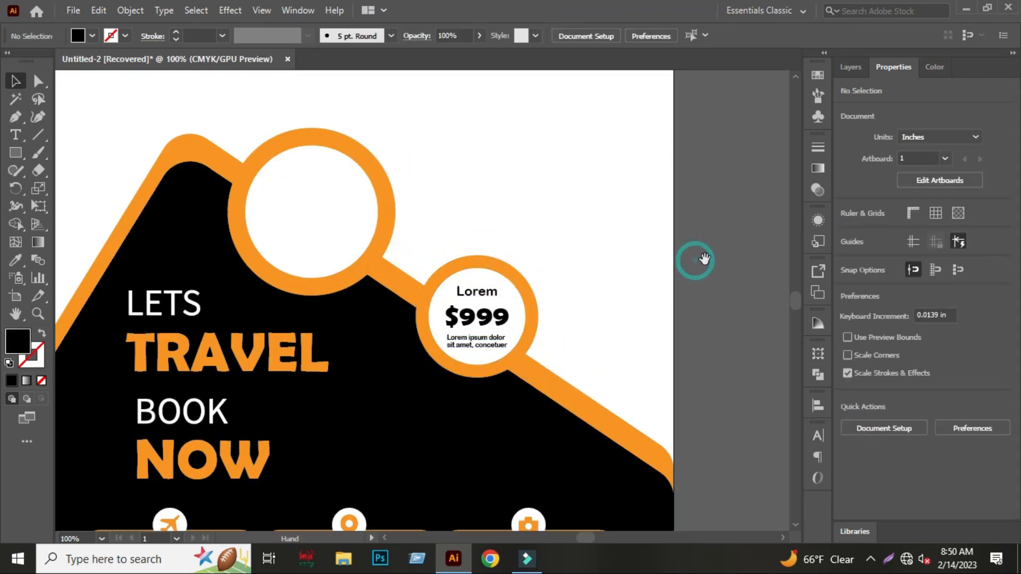
Duplicate the price badge further down the orange slope line.
drag(704, 260, 676, 217)
drag(472, 280, 571, 351)
click(679, 262)
click(716, 290)
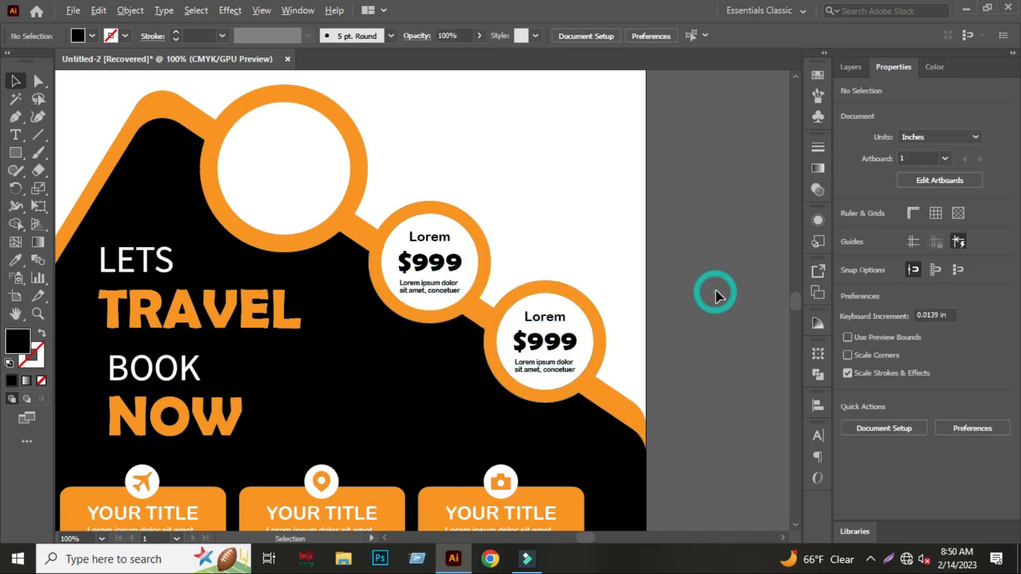
Reposition the two price badges along the orange slope line, leaving a short gap between them and the large circle.
scroll(715, 298, down, 2)
scroll(462, 276, up, 2)
click(509, 353)
drag(638, 405, 623, 398)
drag(718, 463, 710, 458)
drag(620, 408, 611, 403)
scroll(498, 407, down, 1)
drag(780, 406, 681, 376)
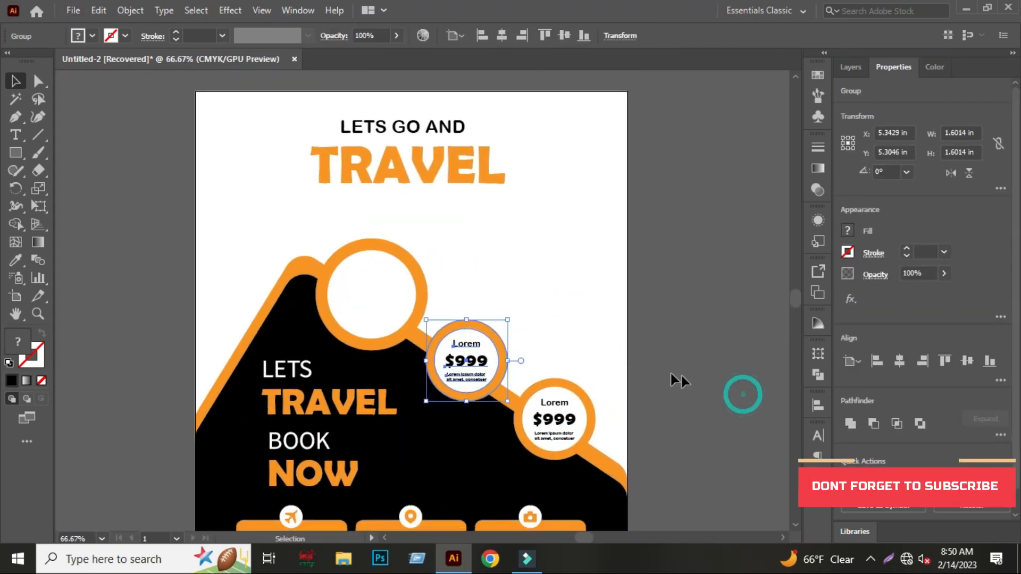
click(680, 376)
scroll(573, 413, up, 2)
scroll(528, 430, down, 2)
drag(533, 434, 524, 420)
click(632, 461)
scroll(523, 454, up, 2)
click(718, 351)
Nudge both price badges slightly up and to the right so they centre on the orange slope line.
click(547, 383)
key(Up)
key(Up)
key(Right)
key(Right)
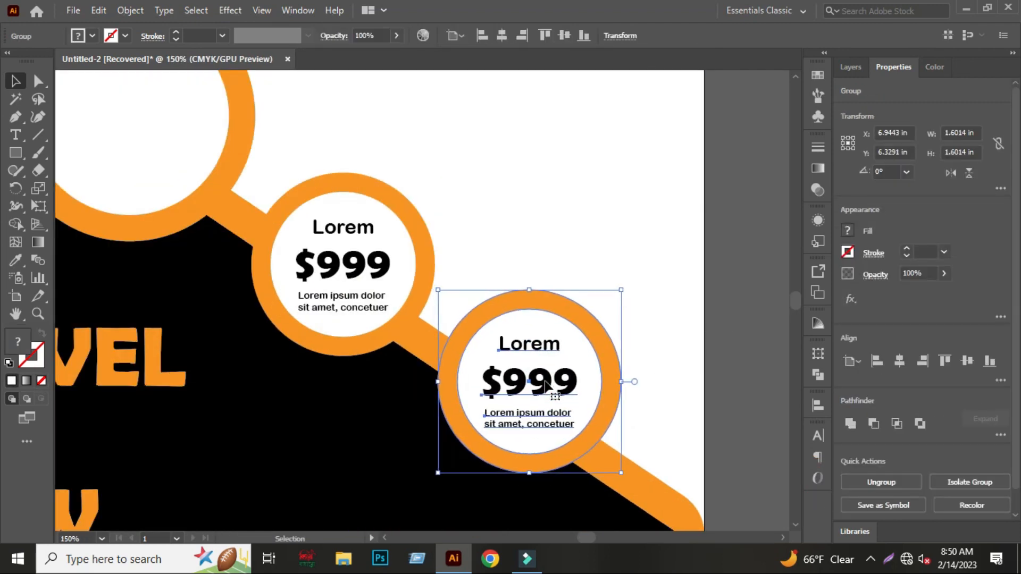
click(408, 277)
key(Up)
key(Right)
Nudge the large orange-ringed circle slightly up and to the right on the slope line.
click(234, 151)
key(Up)
key(Up)
key(Up)
key(Up)
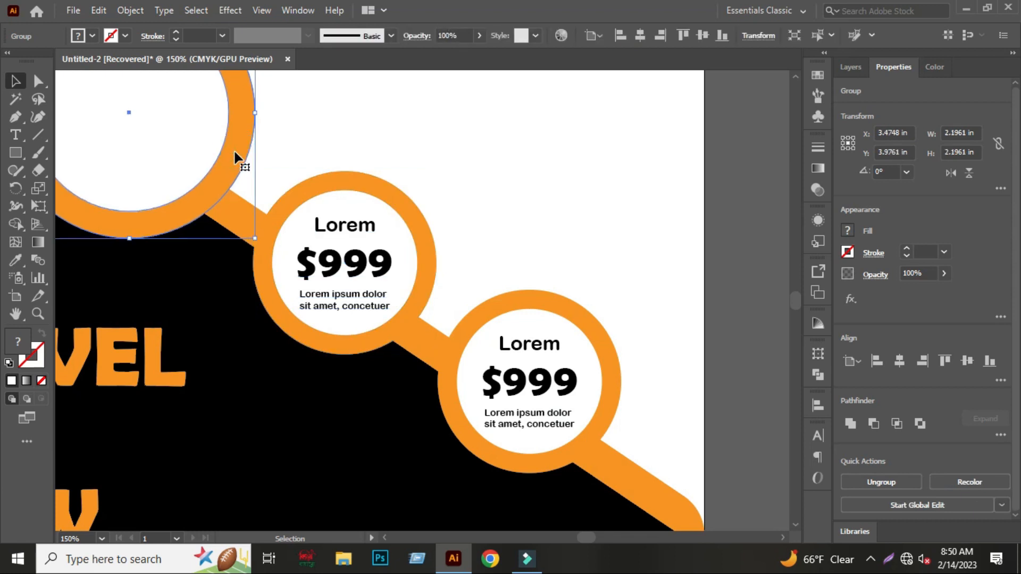
key(Right)
key(Right)
scroll(506, 441, down, 2)
click(682, 321)
click(445, 354)
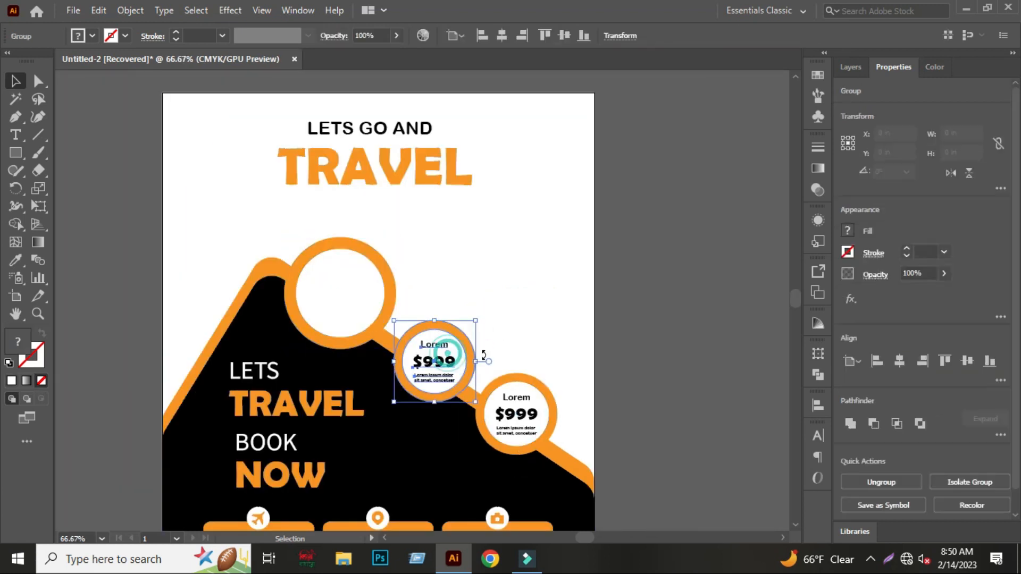
click(484, 352)
click(438, 329)
click(356, 253)
click(646, 237)
Apply a Multiply drop shadow to the upper price badge with 57% opacity, 0 in X offset, 0.125 in Y offset and 0.05 in blur.
scroll(646, 236, down, 1)
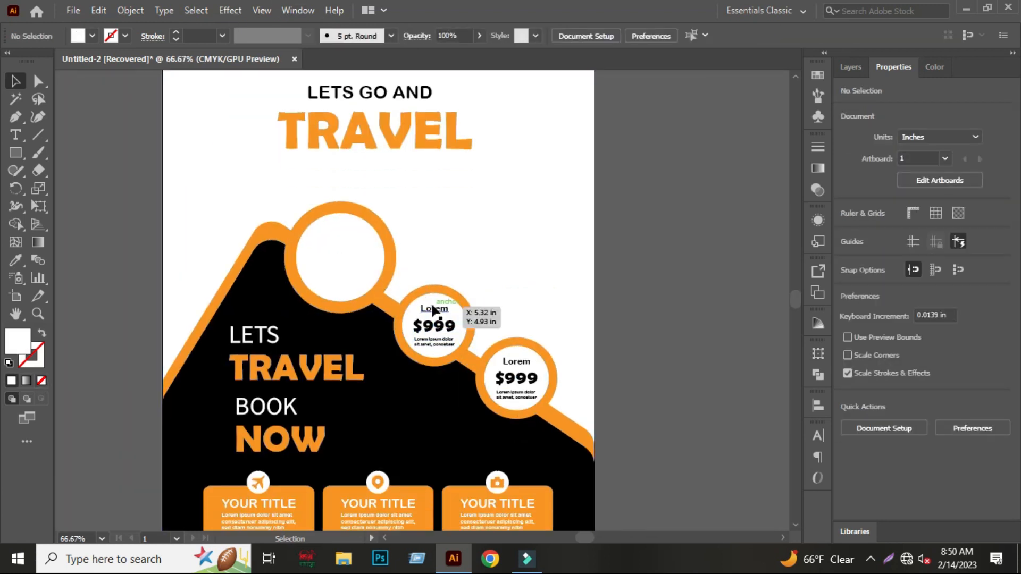
click(434, 325)
click(226, 11)
mouse_move(319, 177)
click(428, 178)
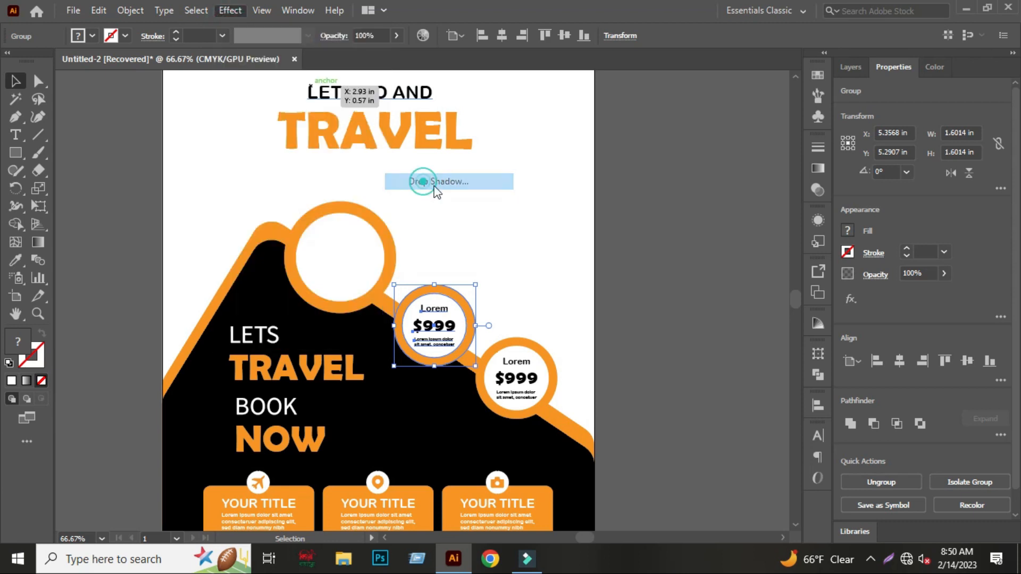
click(692, 237)
click(682, 261)
text(0.125)
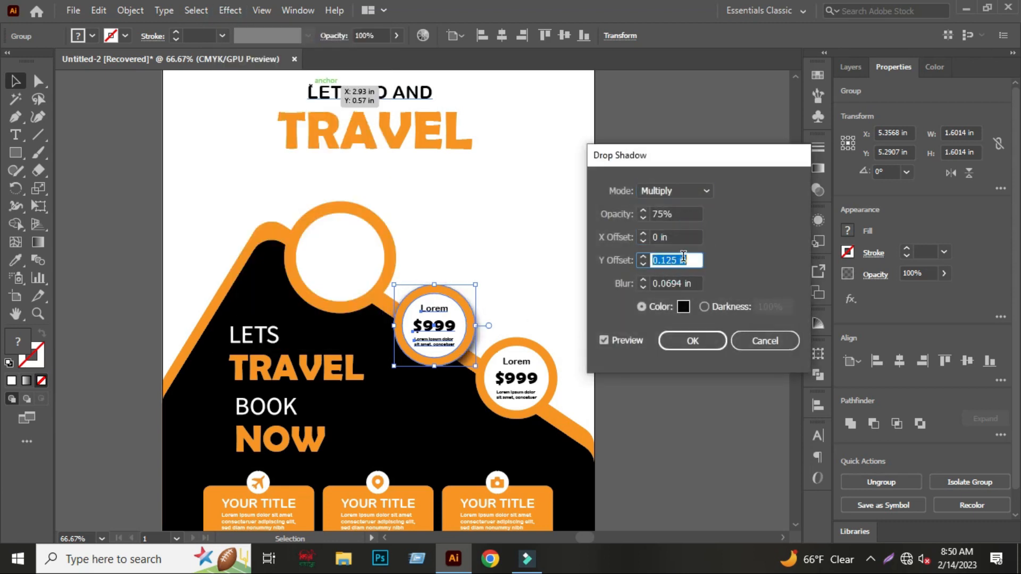
click(686, 284)
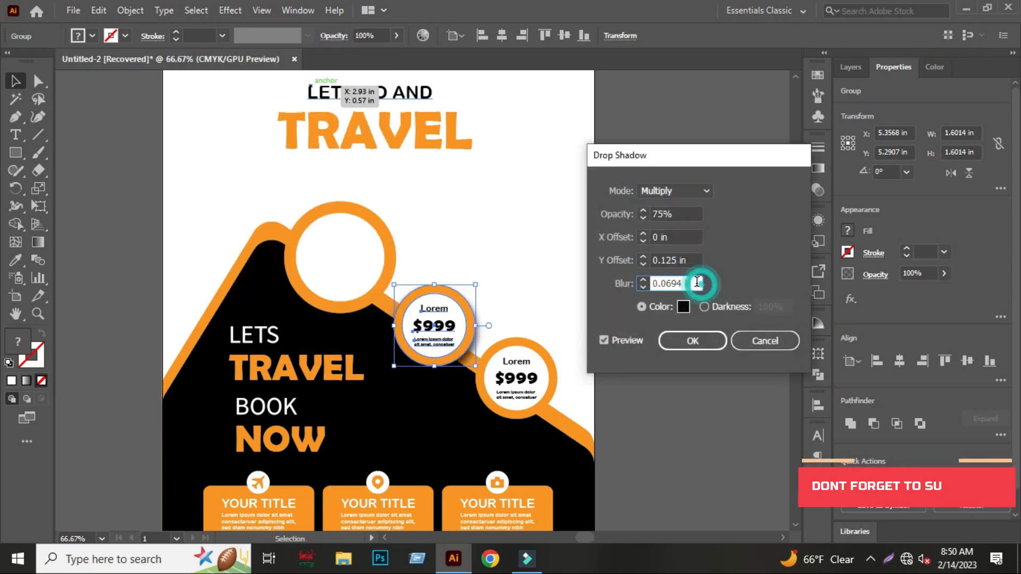
click(684, 209)
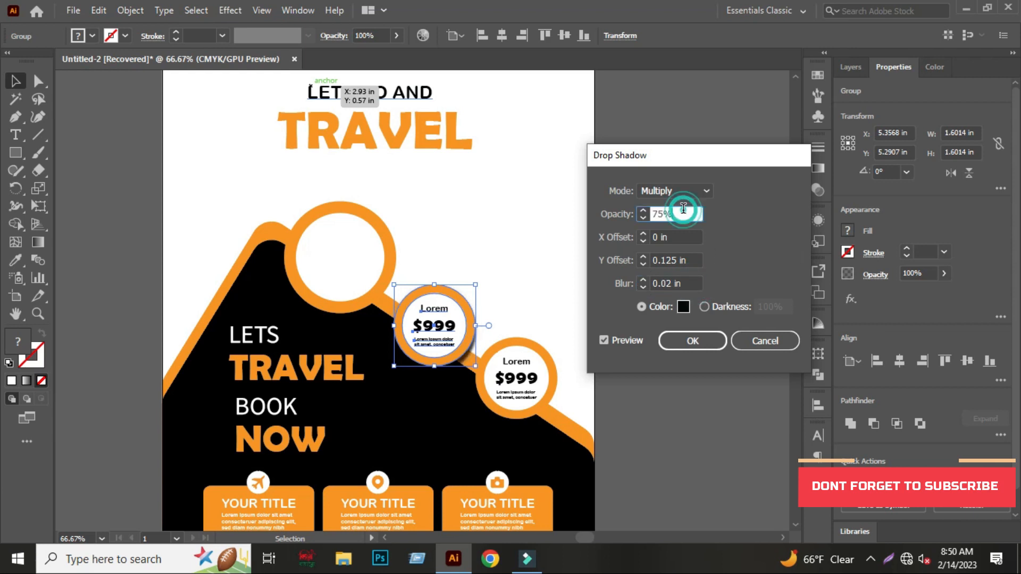
text(.05)
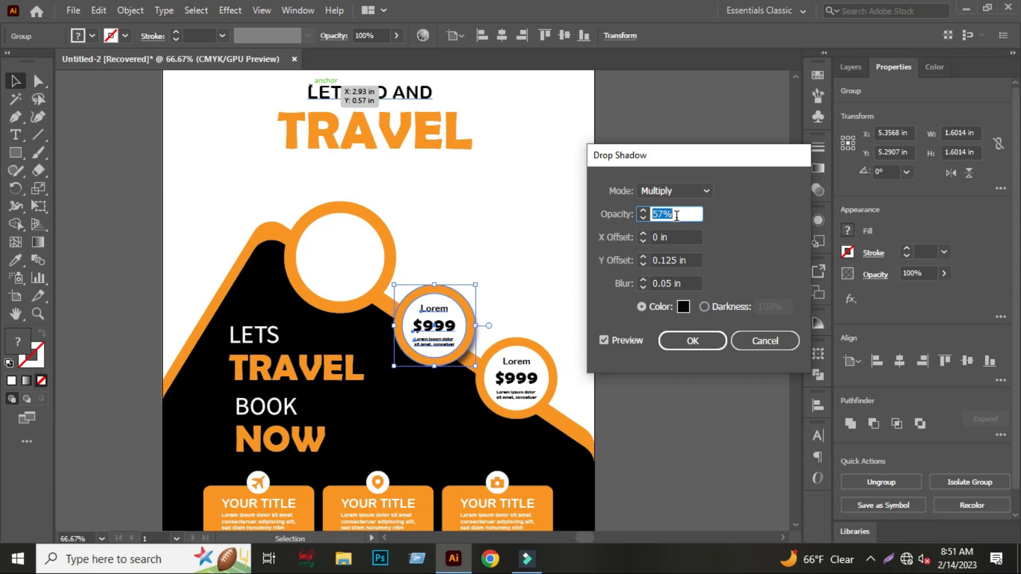
click(678, 345)
click(680, 334)
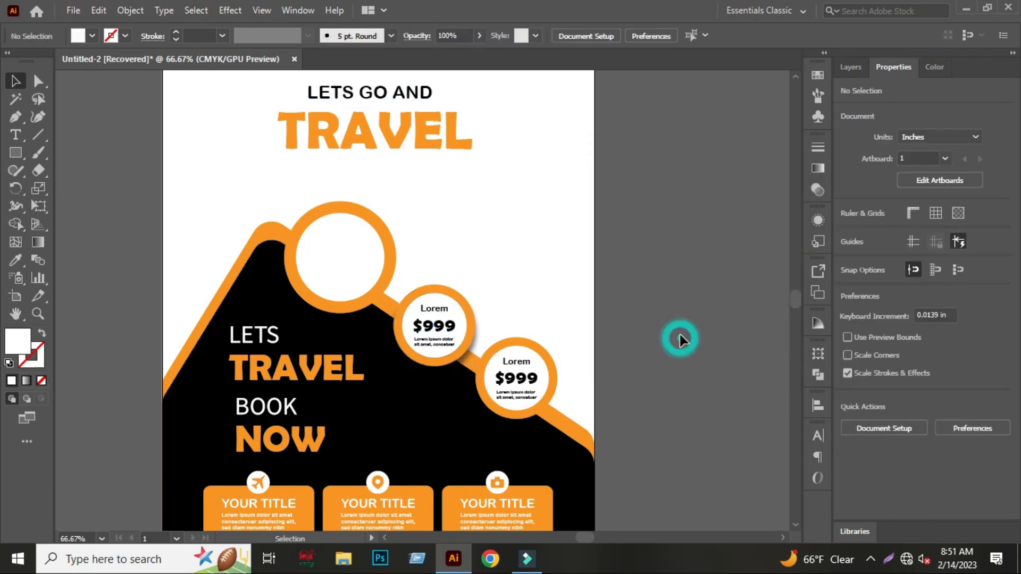
Apply the same drop shadow settings to the lower price badge.
click(508, 401)
click(230, 10)
mouse_move(367, 179)
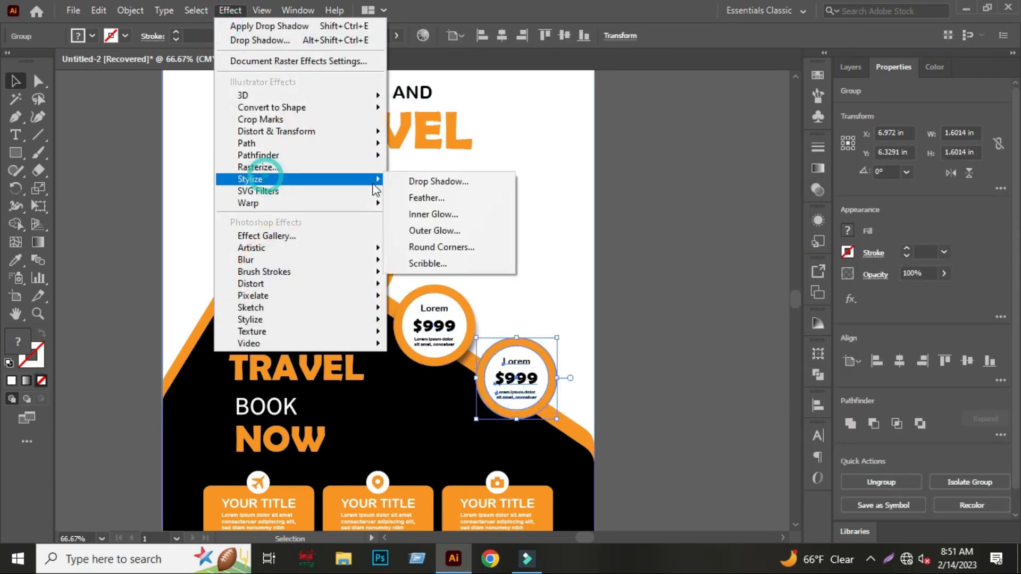
click(452, 178)
click(690, 341)
click(672, 298)
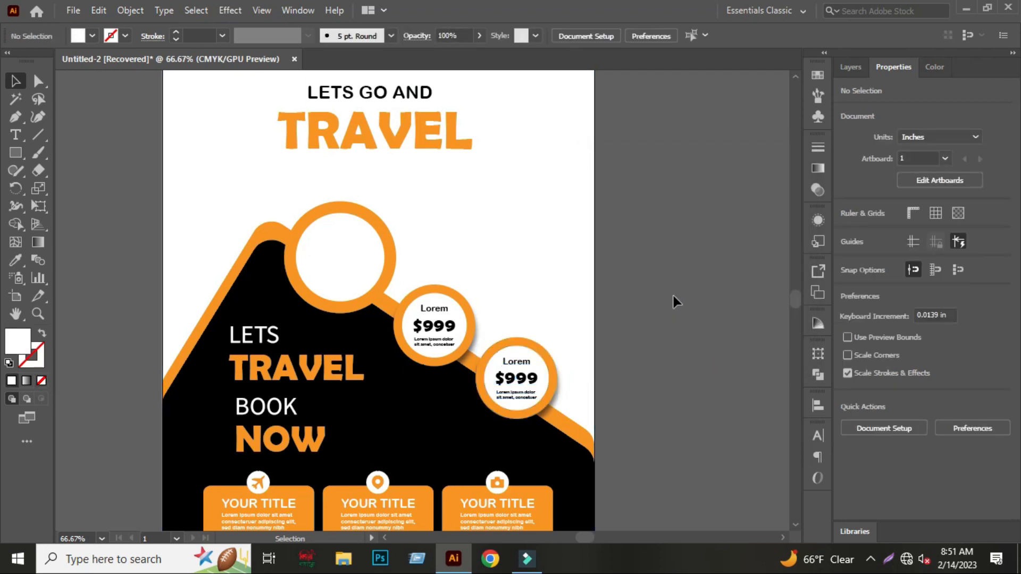
Place the photo of the woman in a hat over the large ringed circle, bring it to the front and enlarge it to about 3.48 in wide.
drag(672, 299, 626, 267)
scroll(647, 323, down, 1)
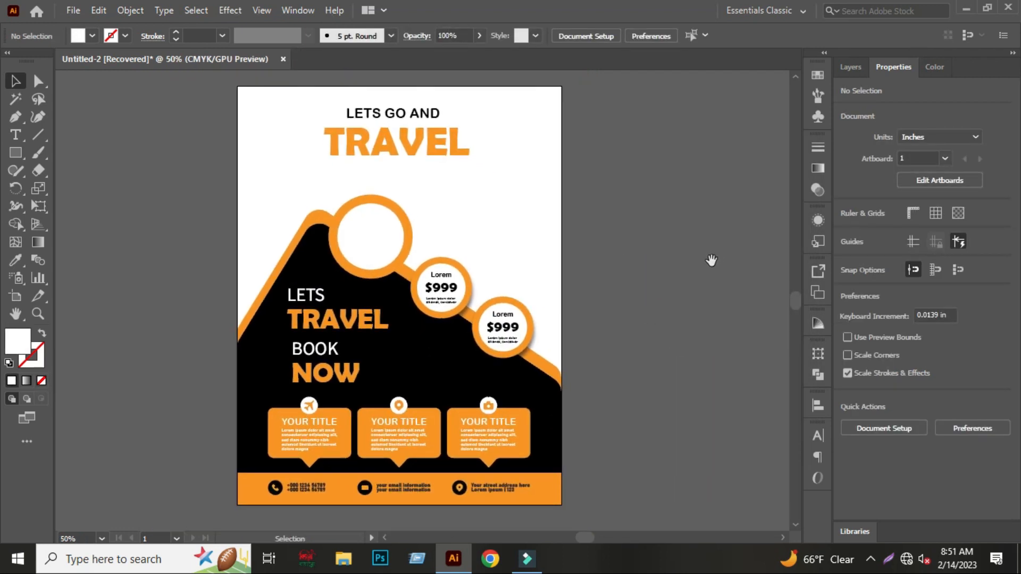
drag(736, 263, 244, 249)
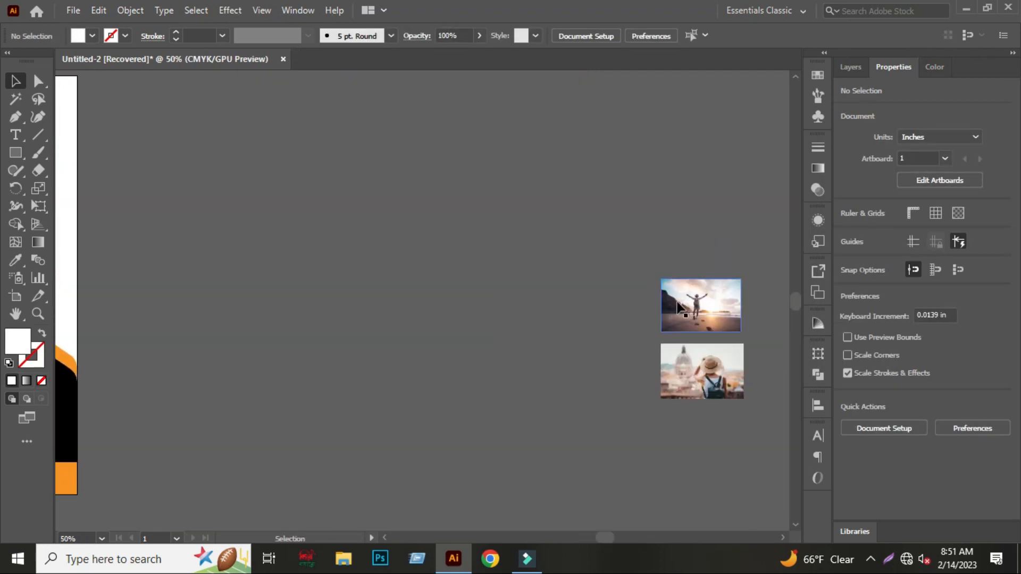
drag(711, 380, 351, 339)
drag(306, 342, 690, 337)
drag(746, 328, 315, 213)
right_click(303, 212)
mouse_move(404, 335)
click(508, 338)
click(173, 224)
scroll(173, 224, up, 2)
drag(447, 174, 462, 164)
drag(419, 202, 420, 192)
drag(461, 153, 496, 131)
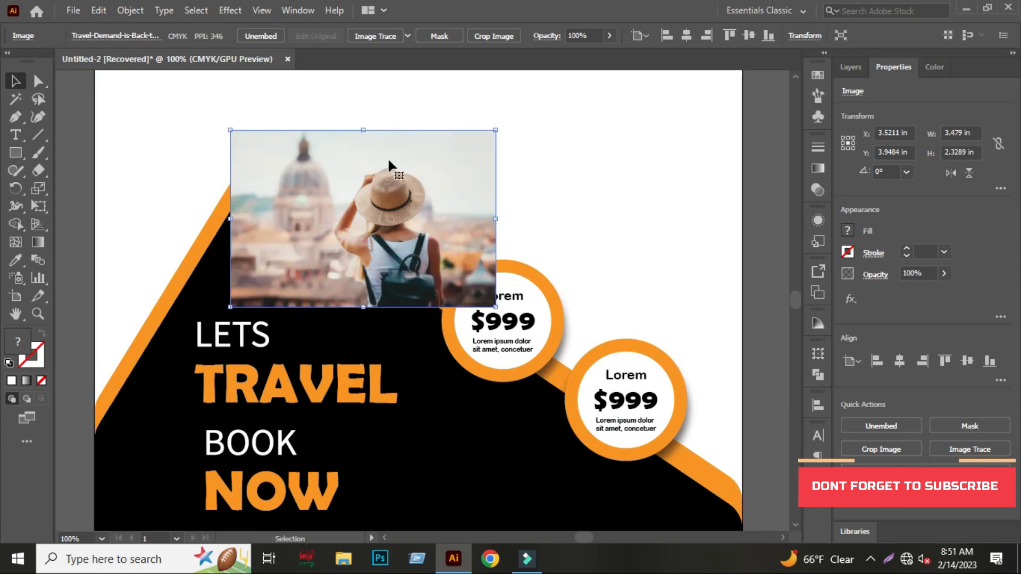
Move the photo below the large circle, ungroup the ringed circle and bring its white inner circle to the front.
drag(372, 155, 372, 316)
click(316, 184)
key(ctrl+shift+g)
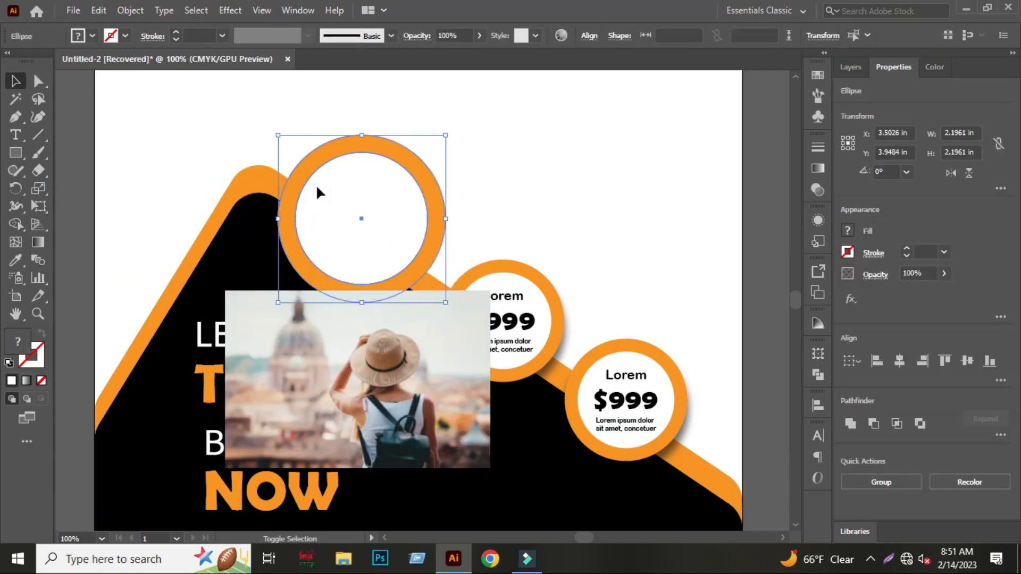
click(72, 192)
right_click(371, 197)
click(616, 467)
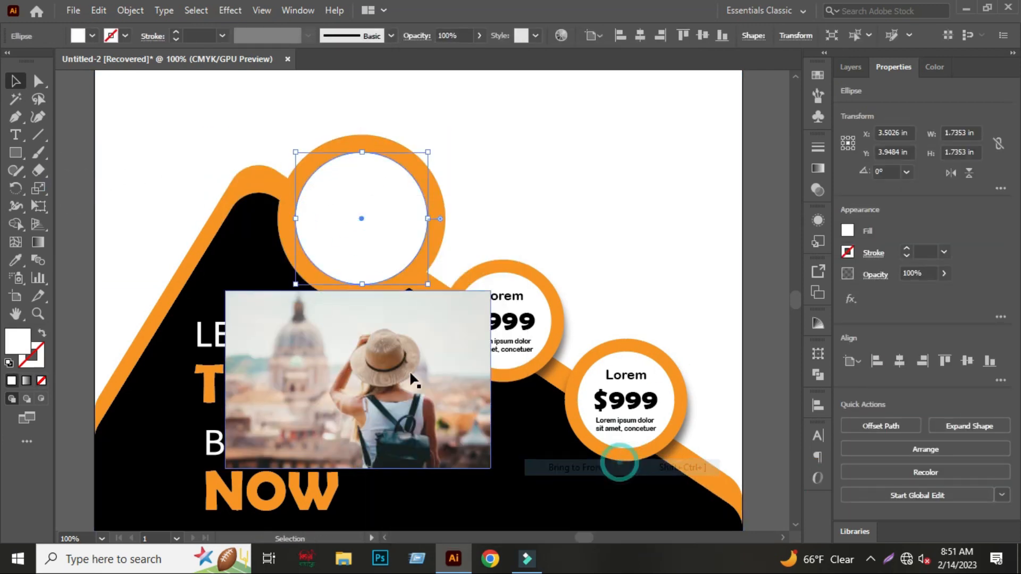
Position the photo behind the white circle at about 3.12 in wide and clip it to the circle with a clipping mask.
drag(381, 384, 381, 226)
drag(484, 133, 459, 142)
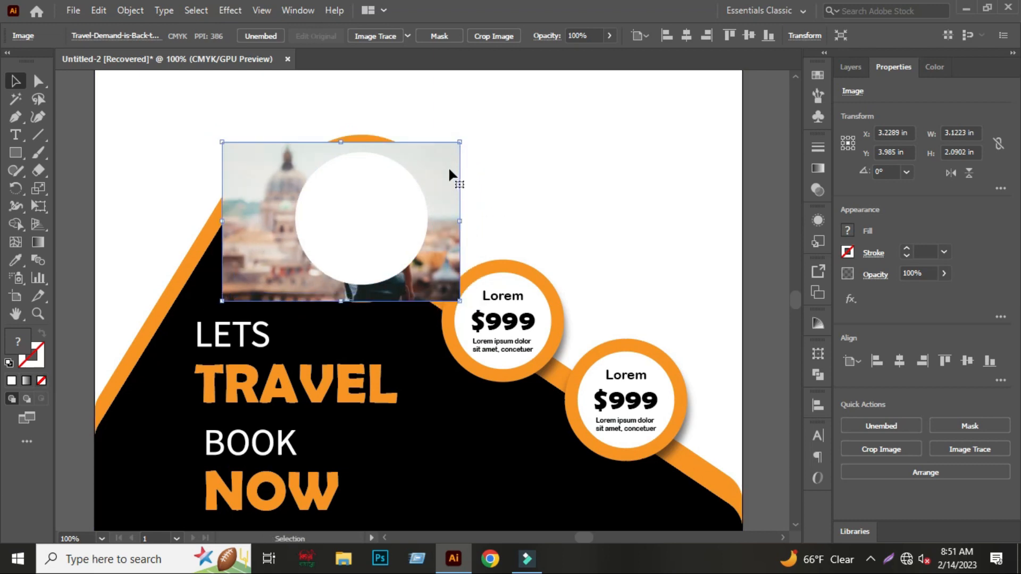
shift+click(402, 204)
right_click(400, 199)
click(445, 328)
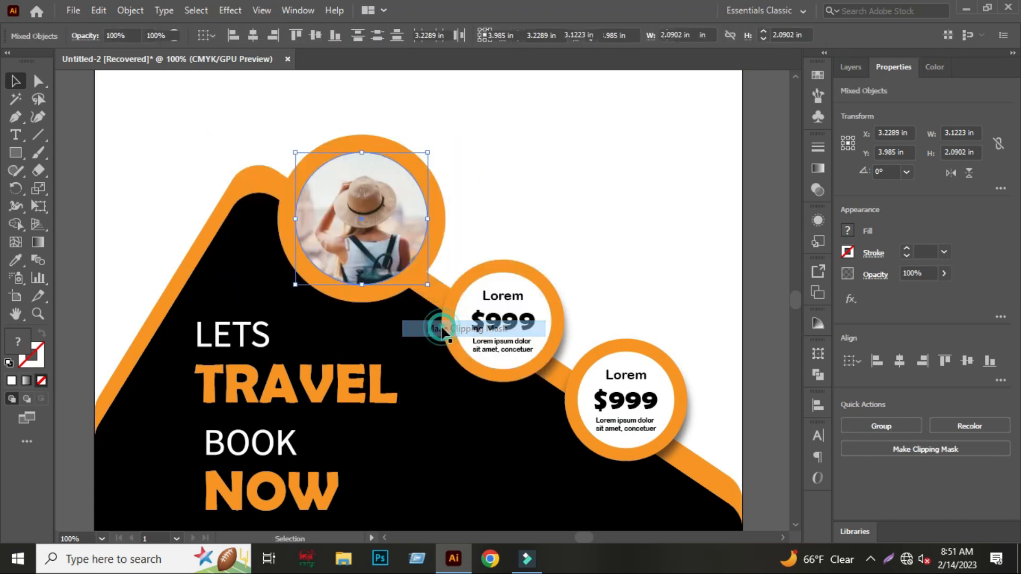
scroll(609, 327, down, 2)
click(608, 327)
scroll(405, 274, up, 3)
scroll(407, 279, down, 2)
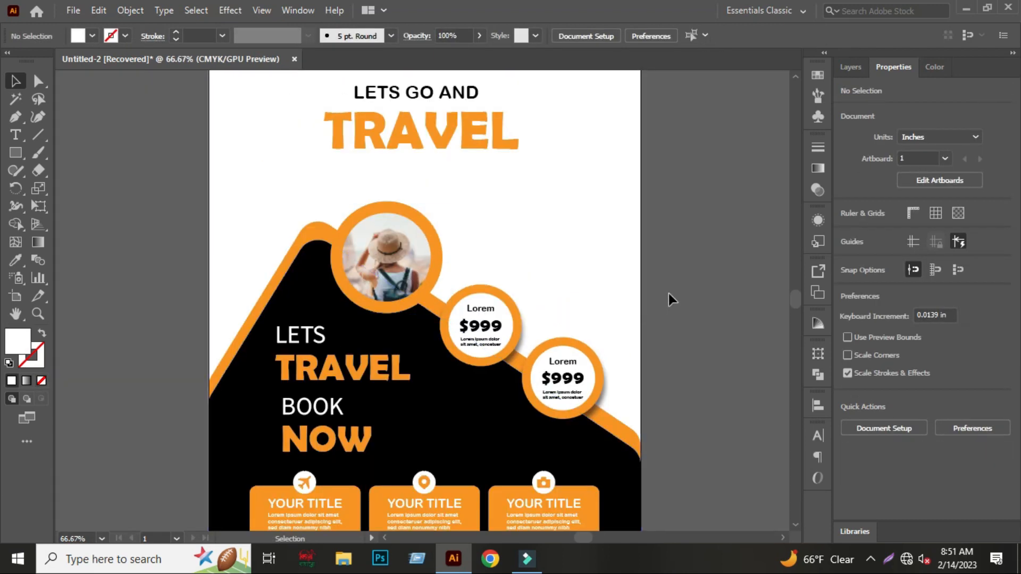
Group the clipped circular photo with its orange ring.
click(393, 277)
shift+click(376, 319)
right_click(406, 298)
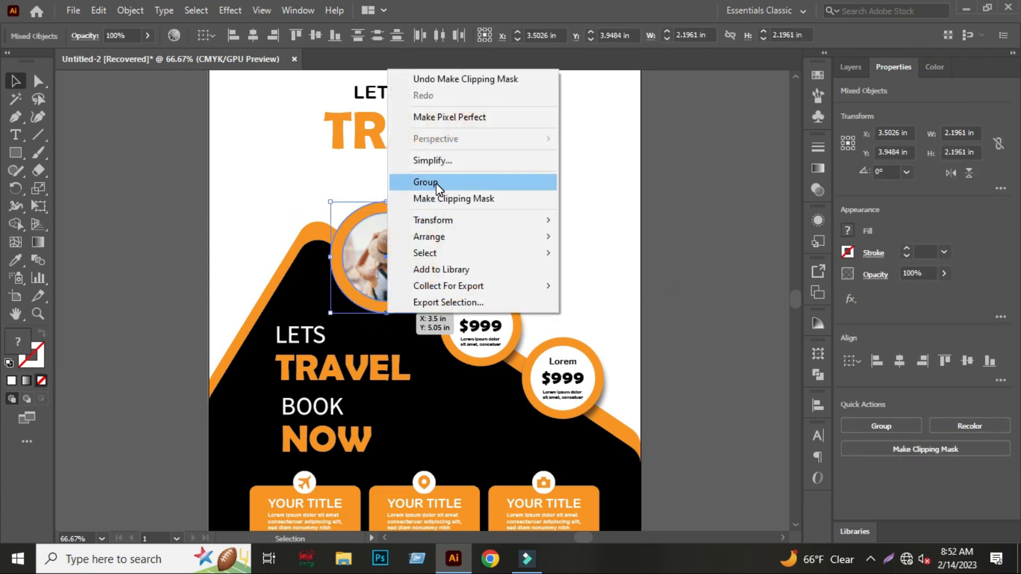
click(436, 183)
click(177, 142)
Apply a drop shadow to the grouped photo circle.
click(394, 213)
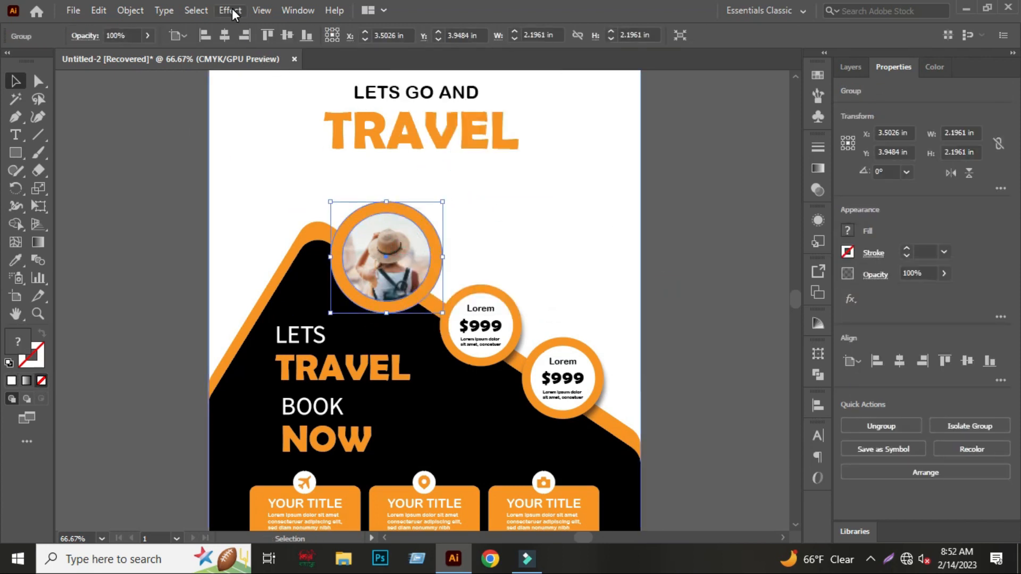
click(230, 10)
mouse_move(258, 182)
click(419, 182)
click(681, 344)
click(656, 363)
scroll(656, 364, down, 1)
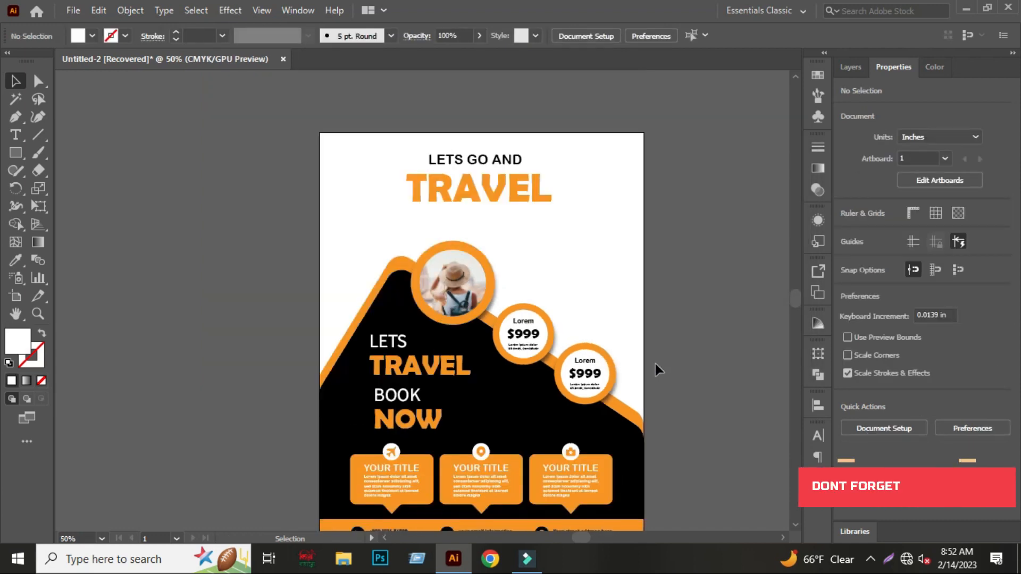
Bring the beach photo onto the flyer, send it to the back and enlarge it to about 15.7 in wide across the page.
drag(721, 307, 563, 274)
scroll(629, 305, down, 1)
scroll(587, 384, up, 1)
scroll(601, 388, down, 2)
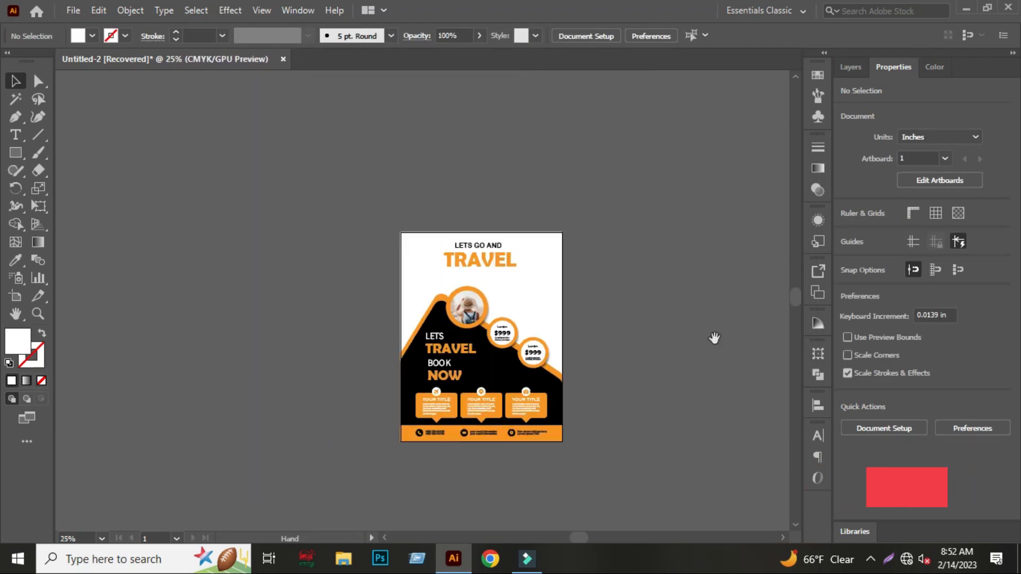
drag(713, 339, 492, 199)
right_click(416, 269)
click(599, 280)
click(421, 272)
drag(469, 282, 459, 286)
click(532, 247)
drag(563, 238, 673, 249)
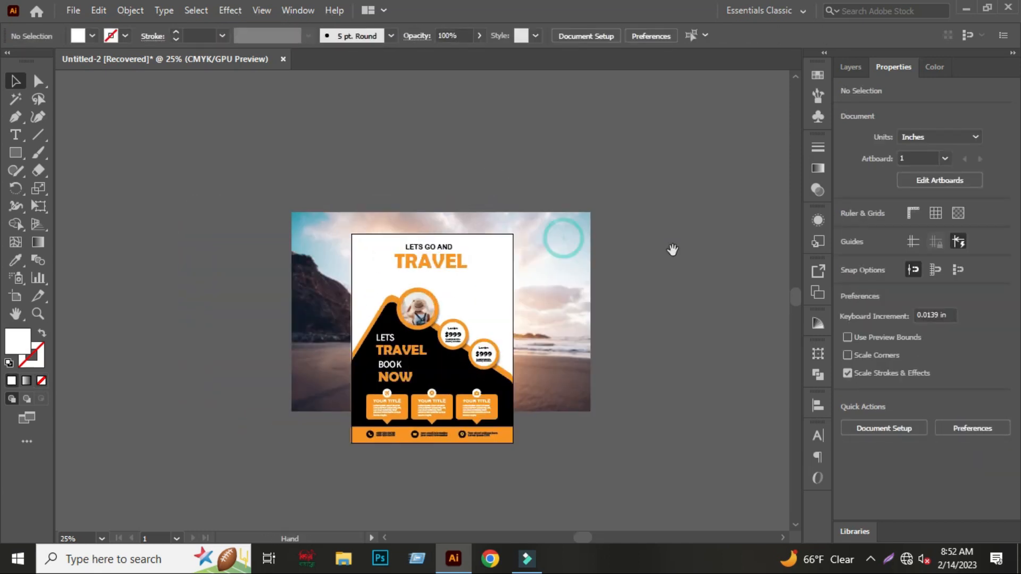
Select the beach photo together with the background path directly above it and make a clipping mask.
click(850, 67)
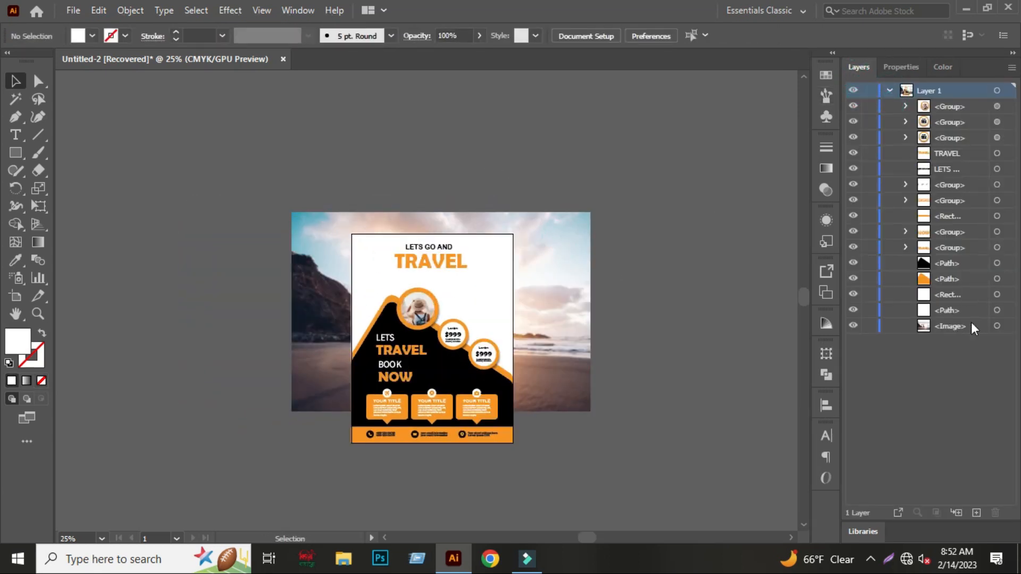
click(997, 326)
shift+click(997, 310)
right_click(402, 302)
mouse_move(461, 229)
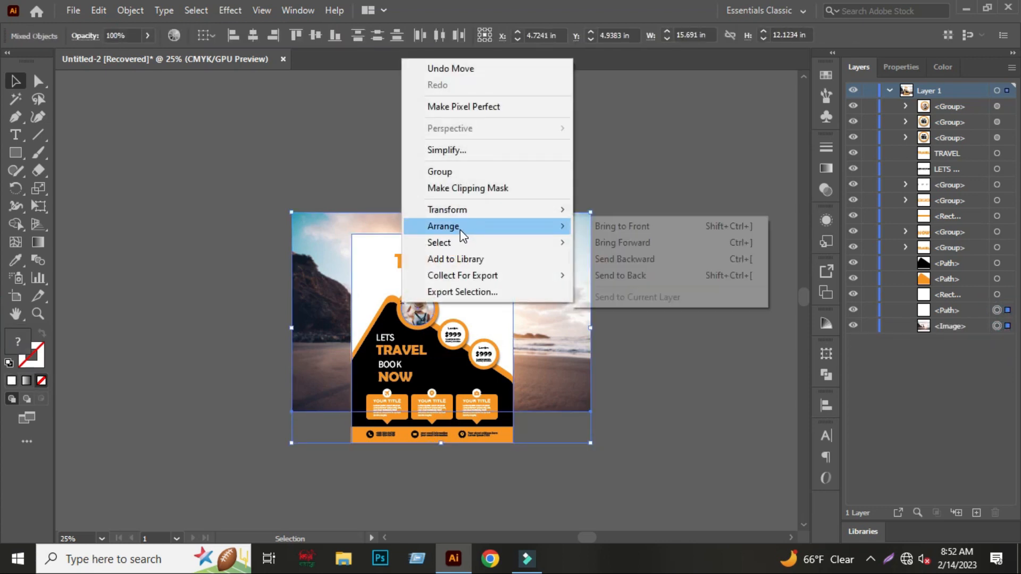
click(479, 189)
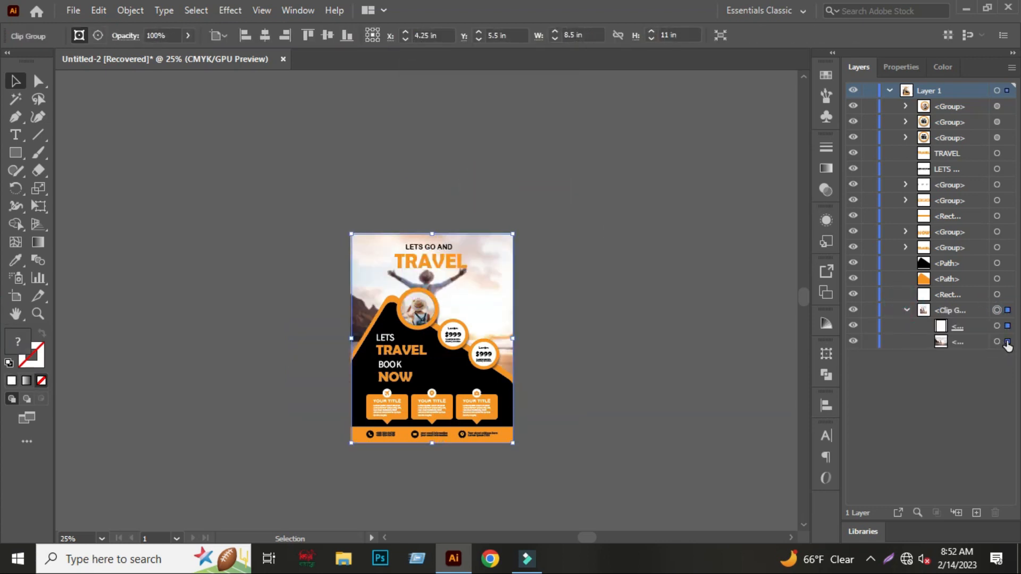
Select the beach image inside the clip group, enlarge it and position the open-armed man beneath the TRAVEL headline.
click(1008, 343)
key(ctrl+equal)
drag(627, 195, 666, 169)
mouse_move(592, 231)
mouse_down()
mouse_move(614, 239)
mouse_move(604, 240)
mouse_up()
scroll(531, 300, up, 2)
scroll(595, 314, down, 2)
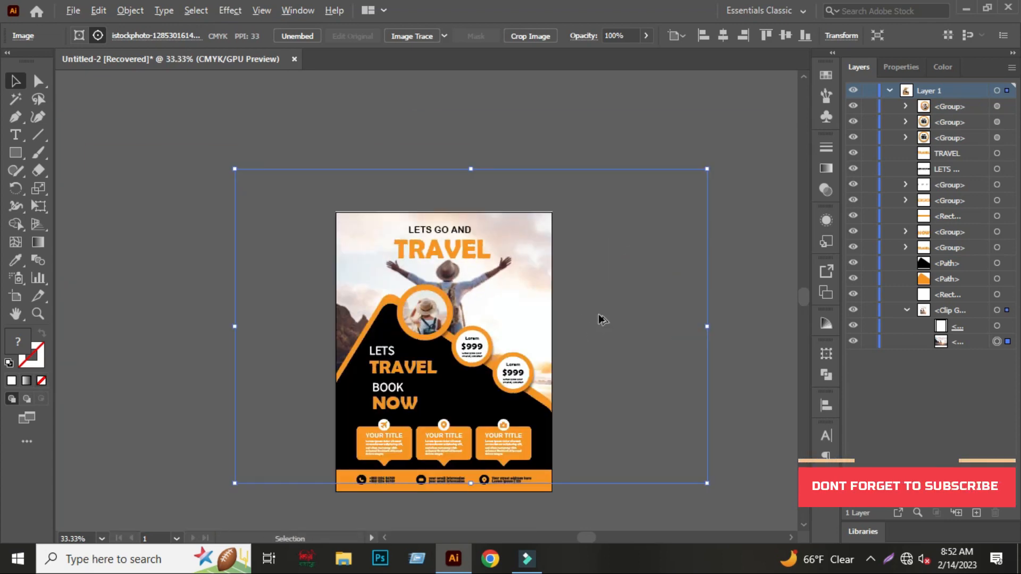
scroll(596, 315, up, 1)
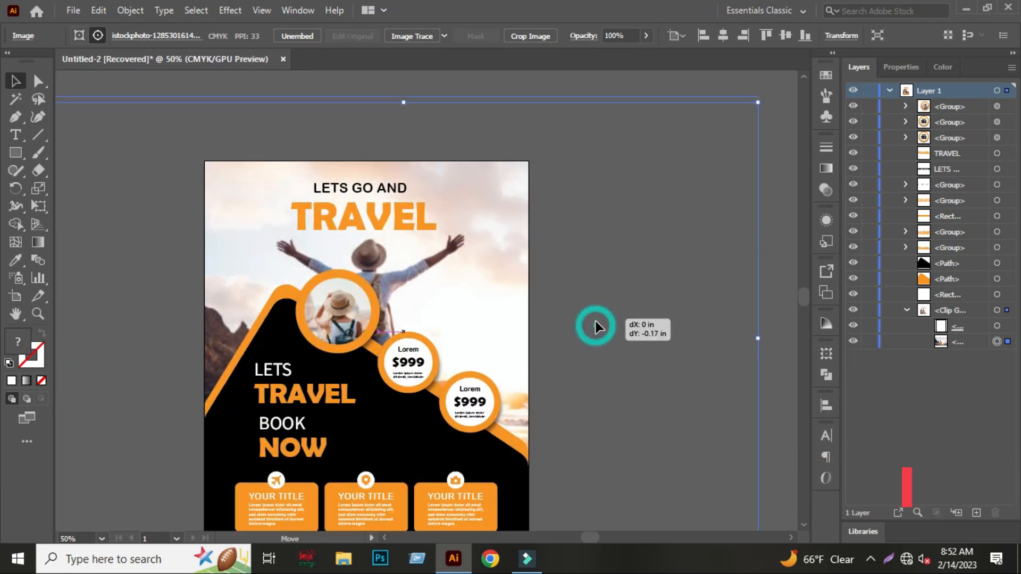
scroll(595, 322, down, 1)
click(486, 118)
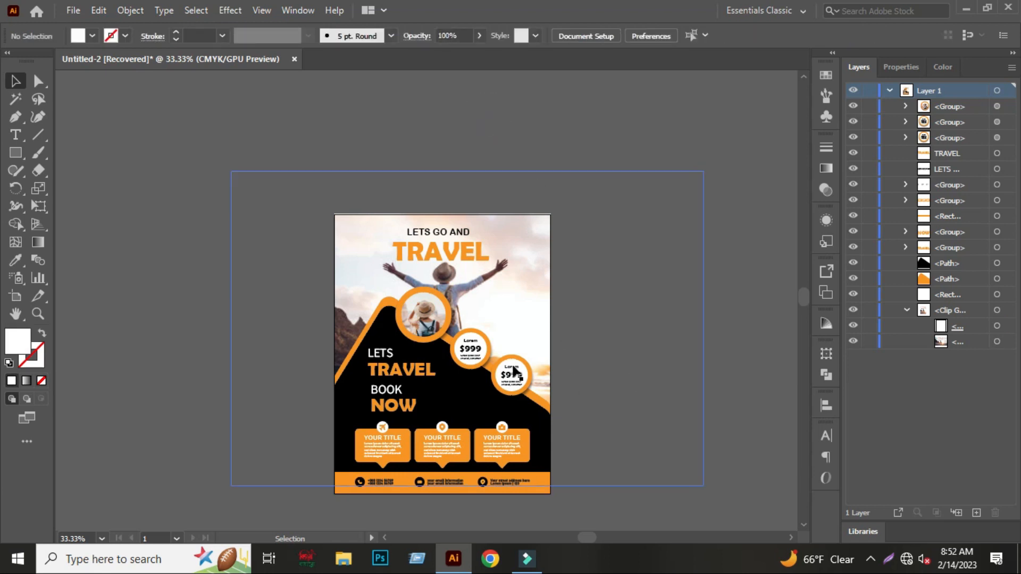
Centre the clipped beach image horizontally on the artboard, then nudge it right so the man sits beneath the headline.
click(997, 342)
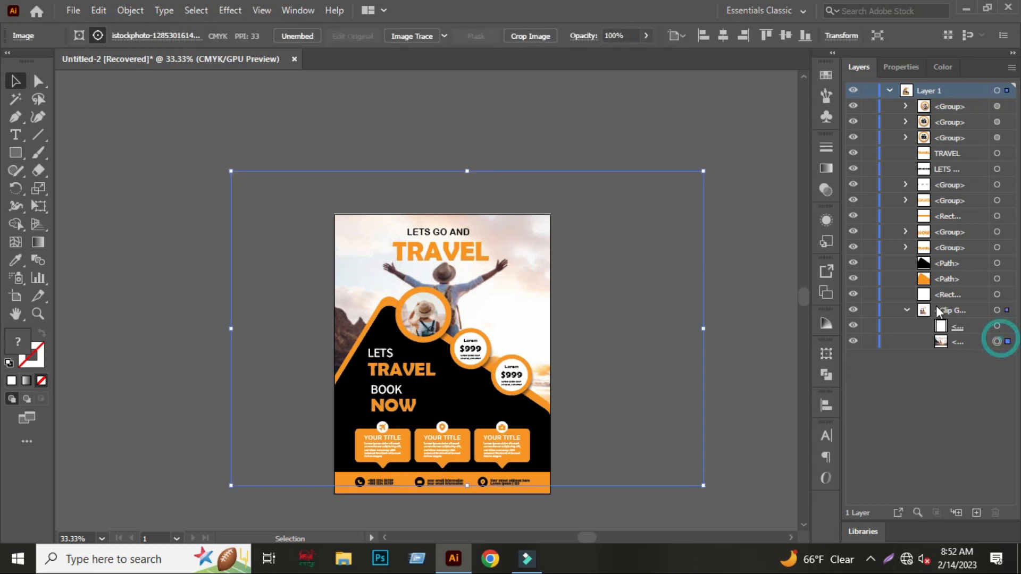
click(723, 35)
key(Right)
key(Right)
key(Right)
key(Right)
key(Right)
key(Right)
key(Right)
key(Right)
key(Right)
key(Right)
key(Right)
key(Right)
key(Right)
key(Right)
key(Right)
key(Right)
key(Right)
key(Right)
key(Right)
key(Right)
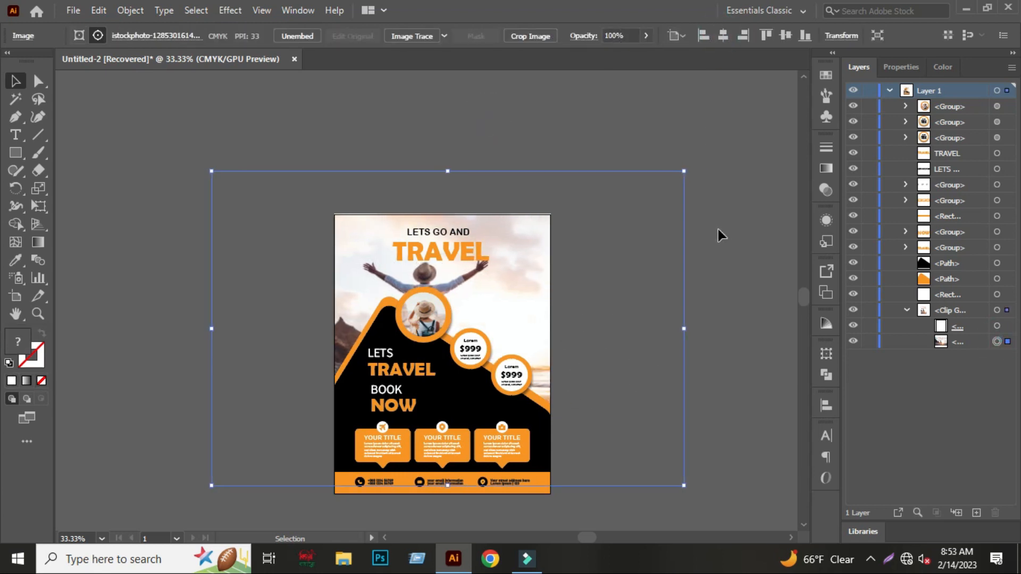
click(746, 250)
Centre-align the LETS GO AND text and the orange TRAVEL headline horizontally.
click(444, 255)
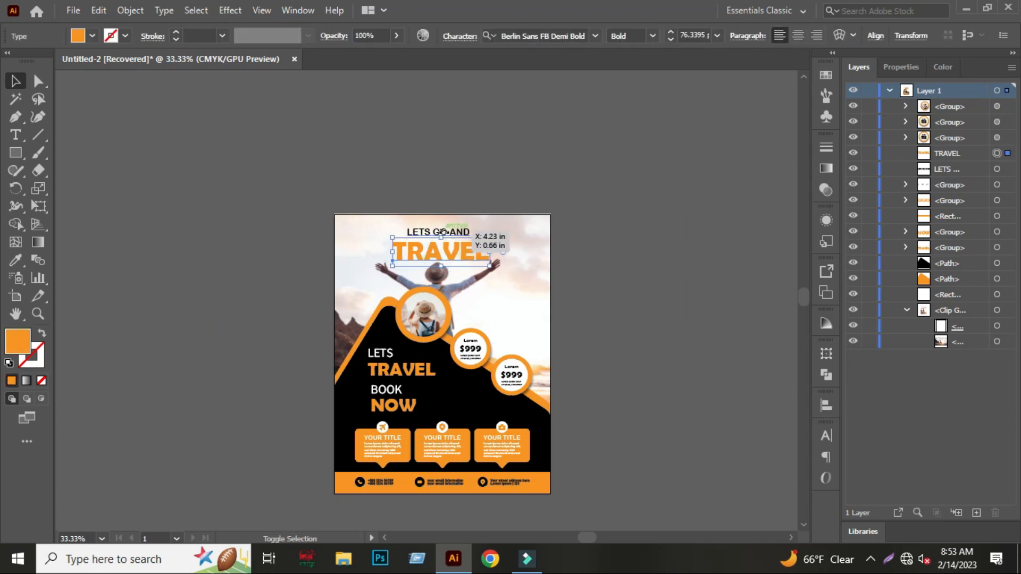
click(474, 164)
scroll(440, 246, up, 3)
click(472, 248)
shift+click(466, 202)
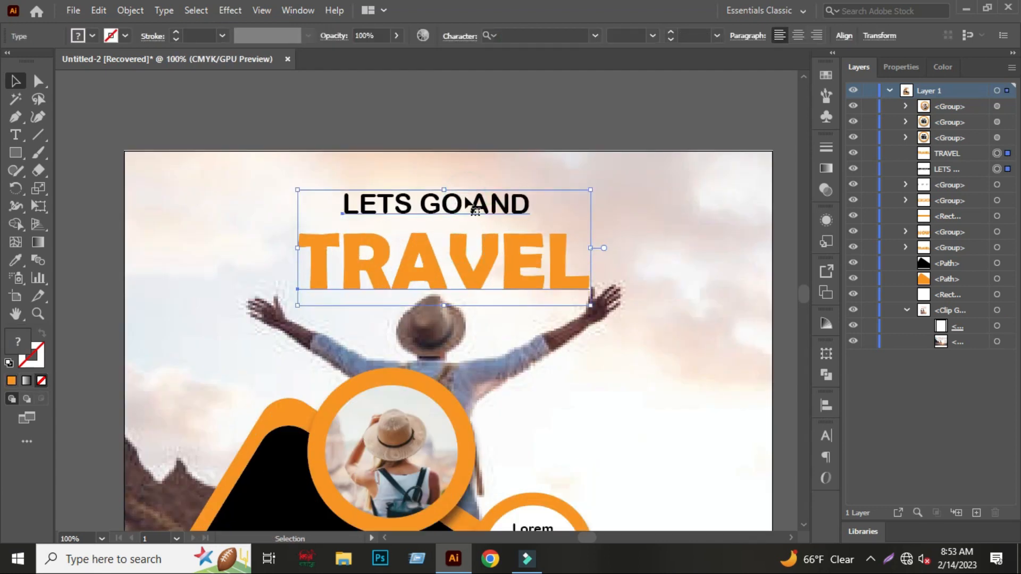
click(827, 405)
click(676, 432)
click(775, 394)
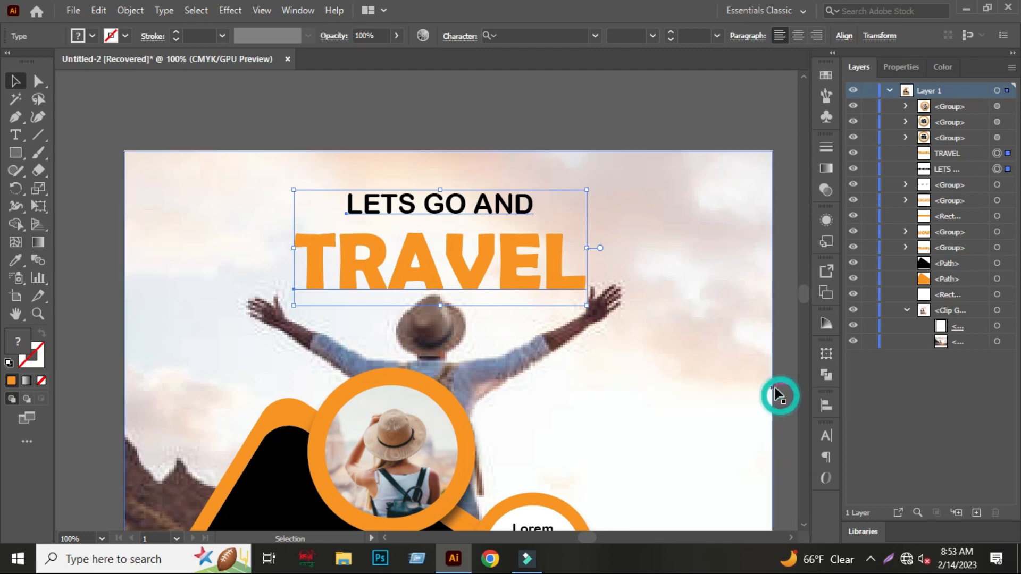
Move LETS GO AND slightly down towards the orange TRAVEL headline and group the two texts.
click(524, 125)
drag(486, 201, 488, 224)
click(500, 248)
shift+click(482, 209)
key(ctrl+g)
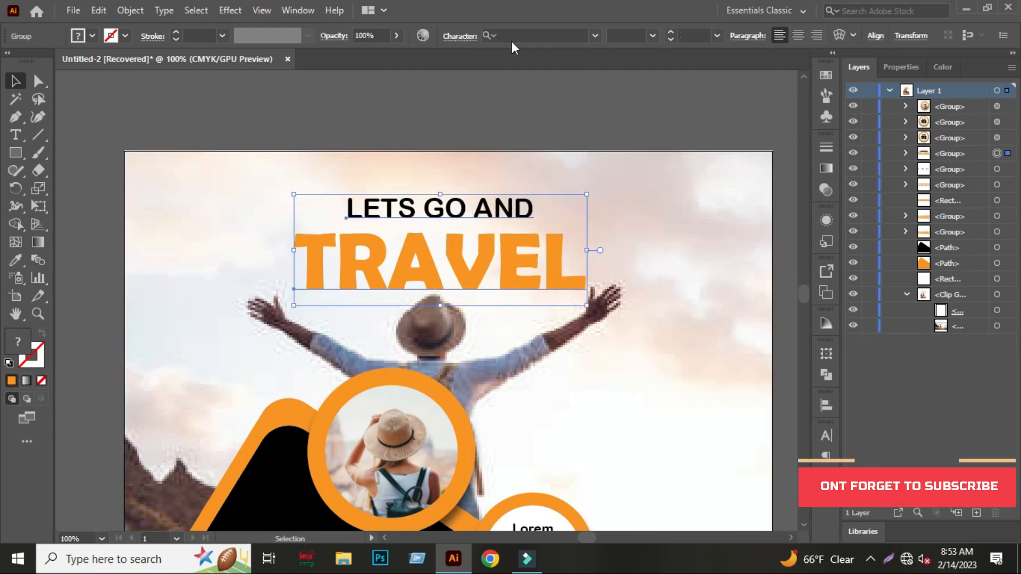
Centre the grouped headline horizontally on the artboard.
click(827, 405)
click(683, 435)
click(783, 395)
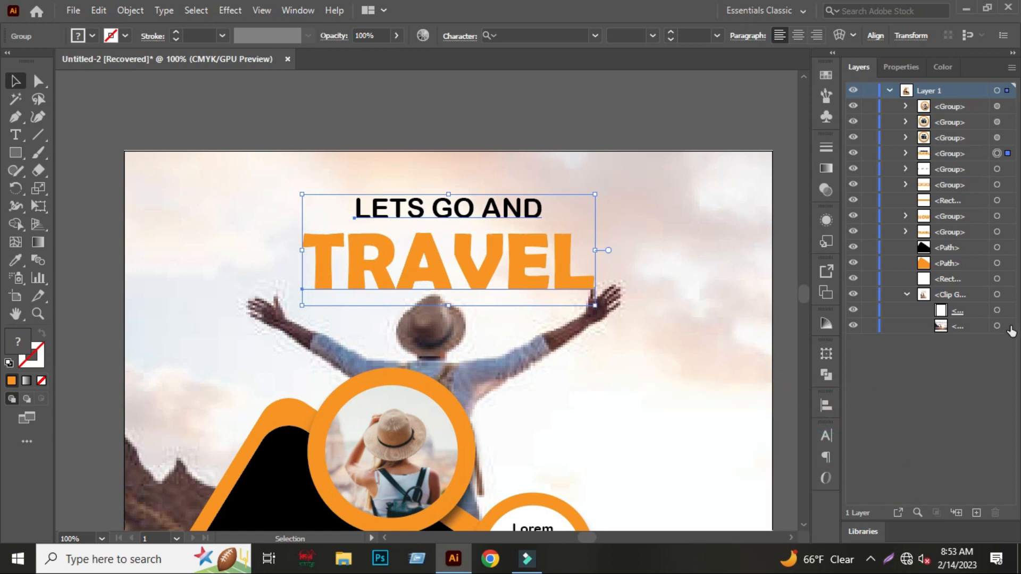
Nudge the clipped beach image right until the man is centred under the headline group.
click(1007, 326)
key(Right)
key(Right)
key(Right)
key(Right)
key(Right)
key(Right)
key(Right)
key(Right)
key(Right)
key(Right)
key(Right)
key(Right)
key(Right)
key(Right)
key(Right)
key(Right)
key(Right)
key(Right)
key(Right)
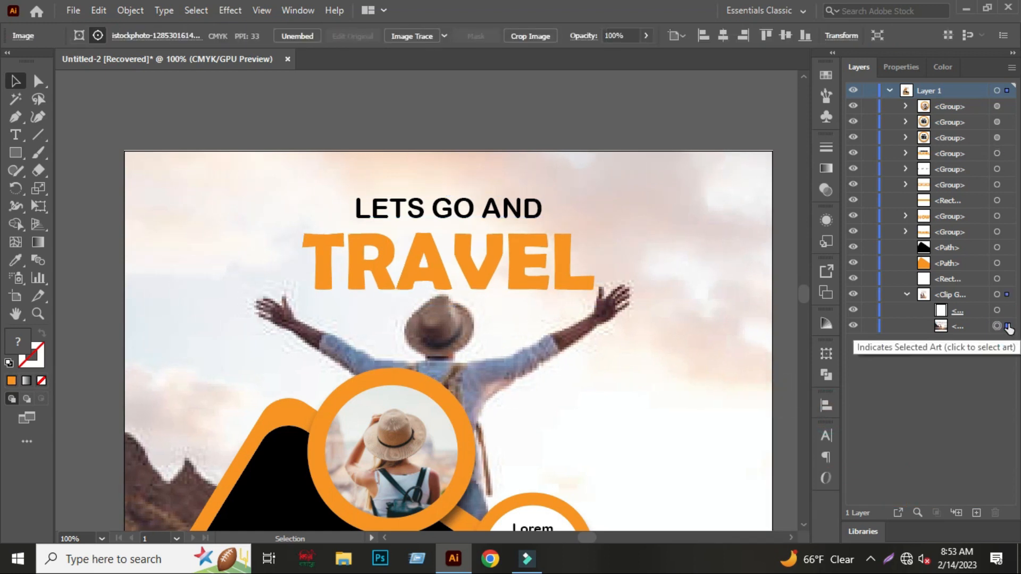
key(Right)
key(Right)
Scale the headline group down slightly and move it up to clear the man's hat and hands.
click(535, 253)
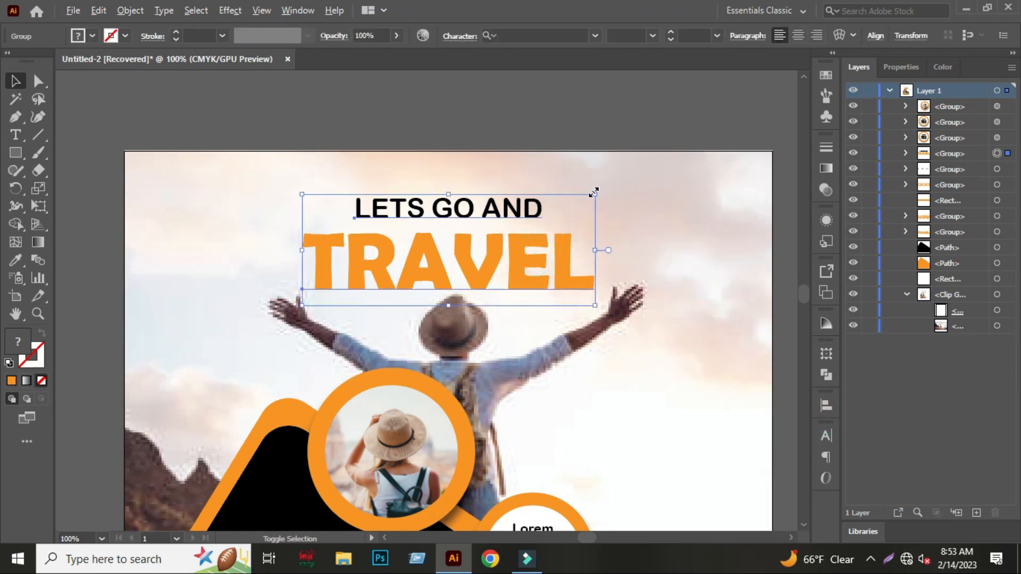
drag(595, 192, 581, 198)
drag(523, 212, 518, 208)
click(452, 135)
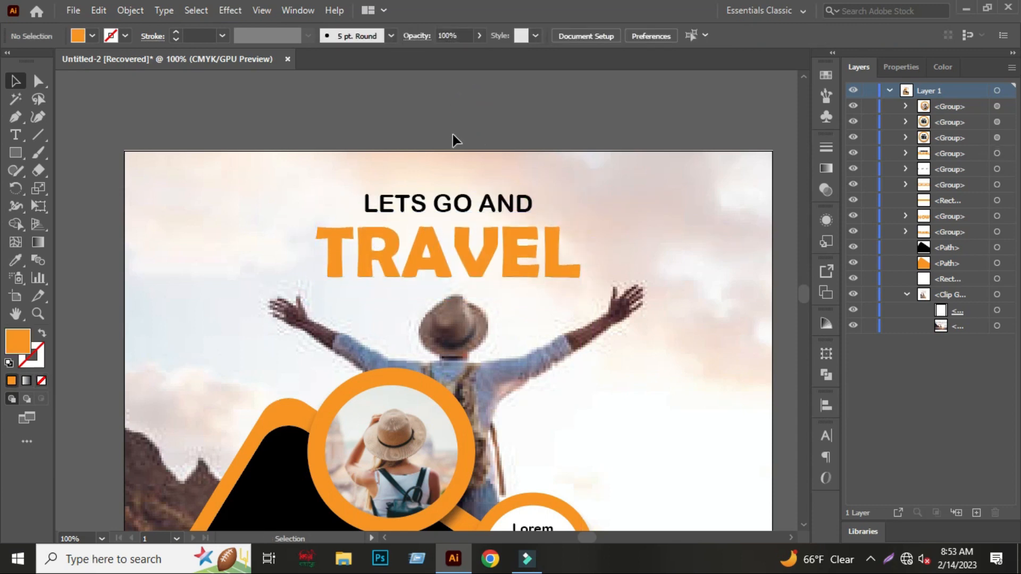
Collapse Layer 1's contents and group all the flyer artwork.
scroll(625, 283, down, 4)
scroll(620, 300, up, 1)
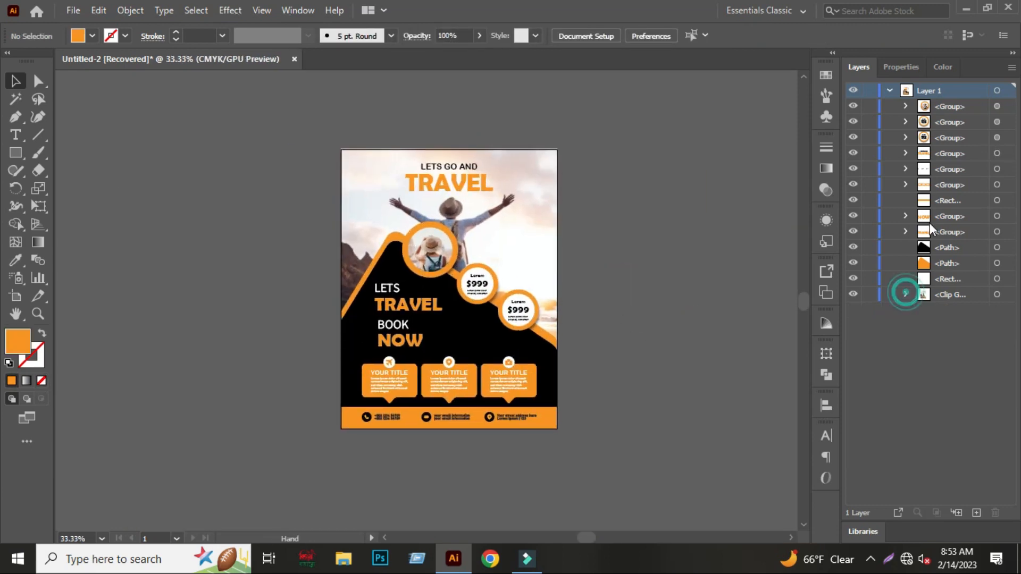
click(890, 91)
scroll(622, 395, up, 1)
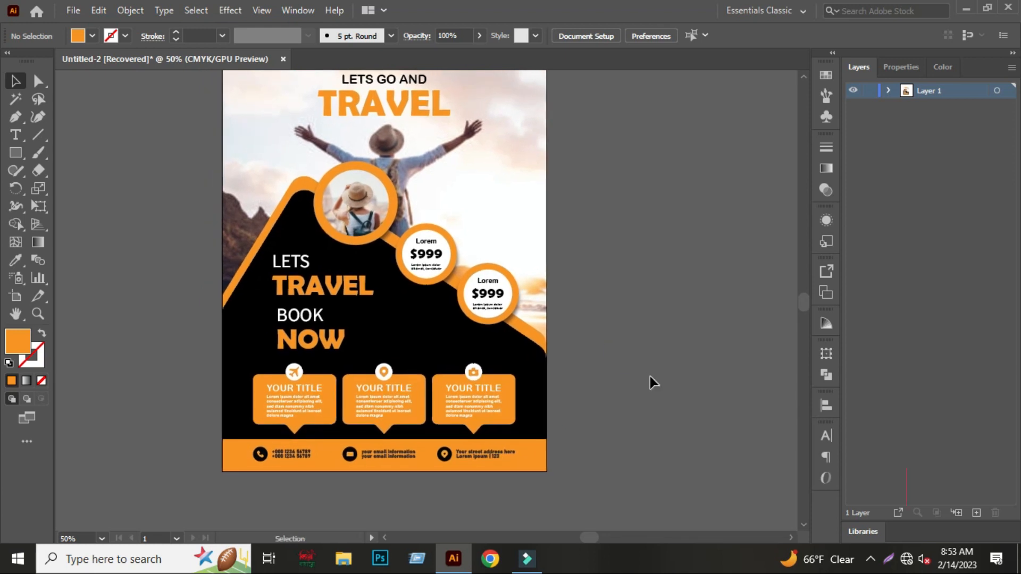
key(ctrl+a)
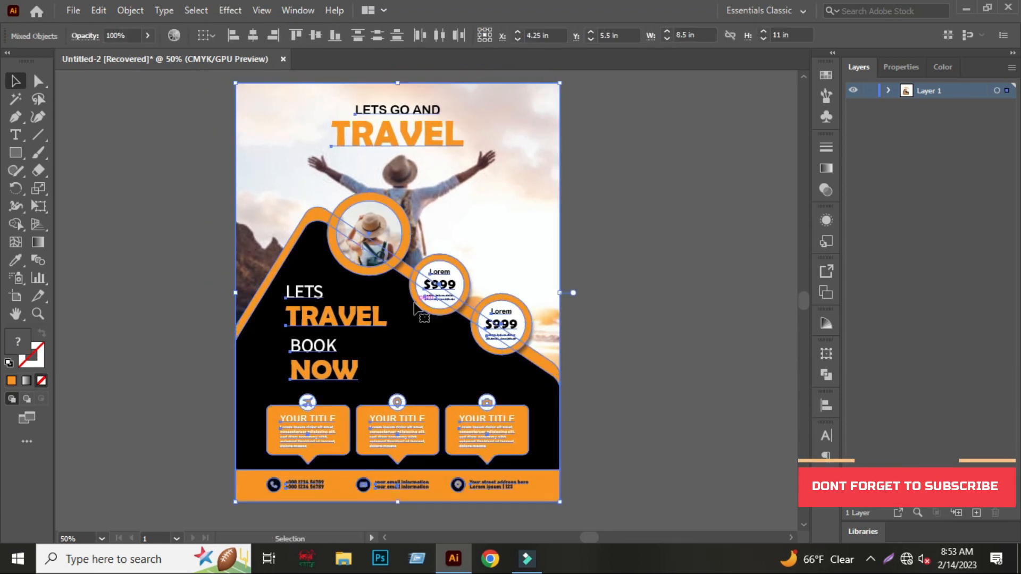
right_click(413, 306)
click(461, 171)
click(654, 248)
Resize the artboard to 1400 px wide and 1400 px high around the flyer.
key(space)
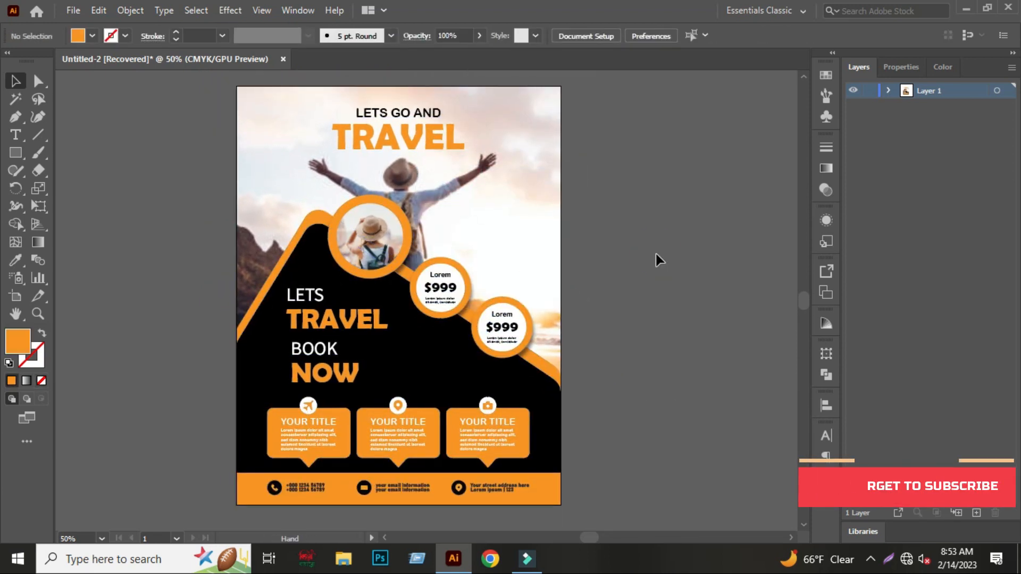
scroll(660, 261, down, 1)
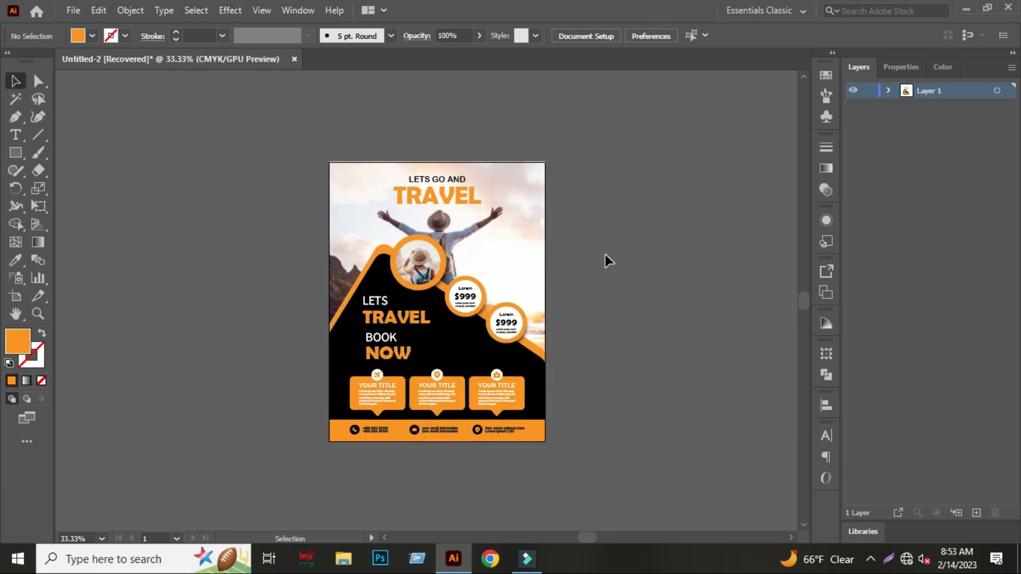
click(11, 300)
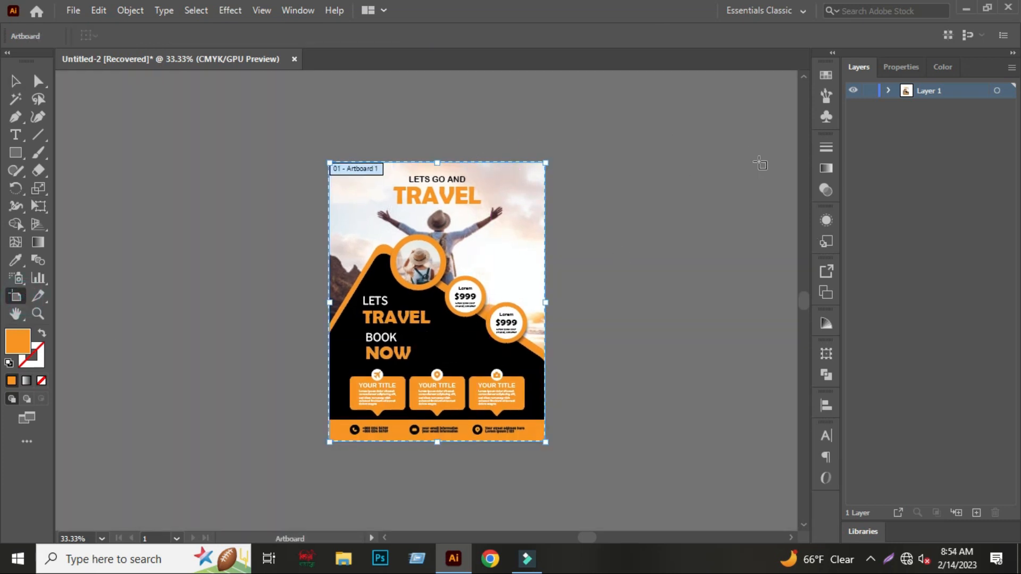
click(907, 68)
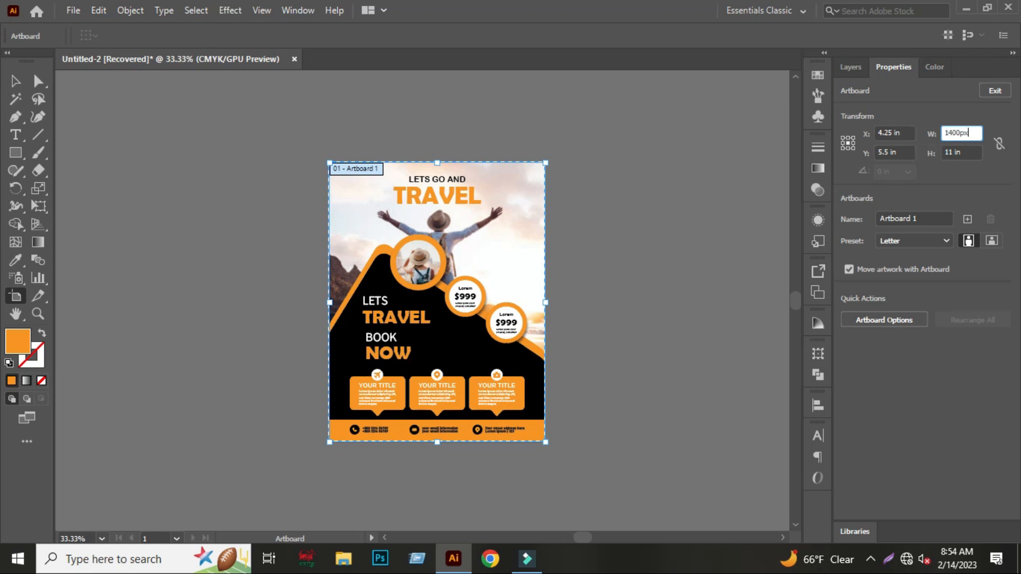
text(1400px)
key(Tab)
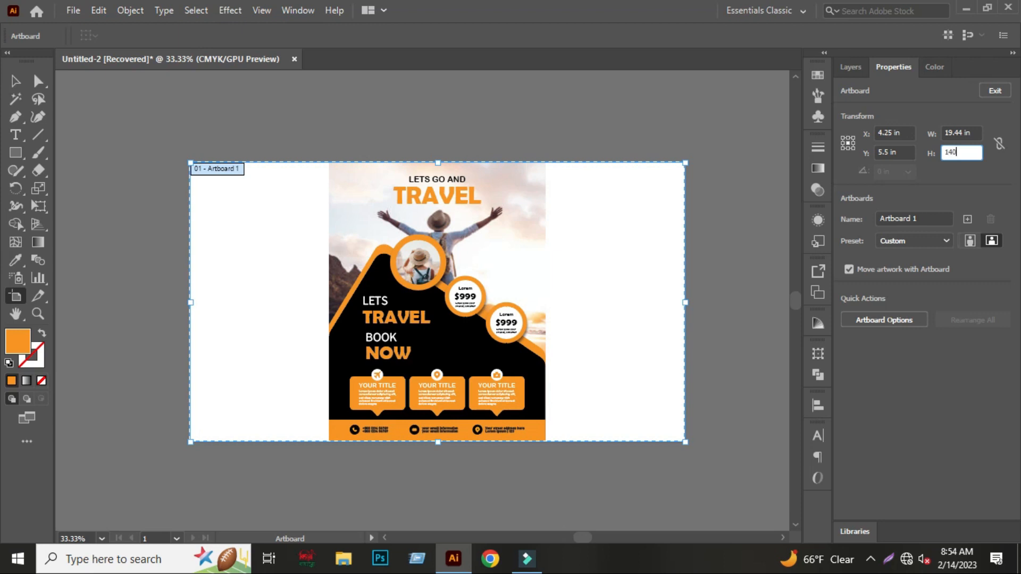
click(15, 81)
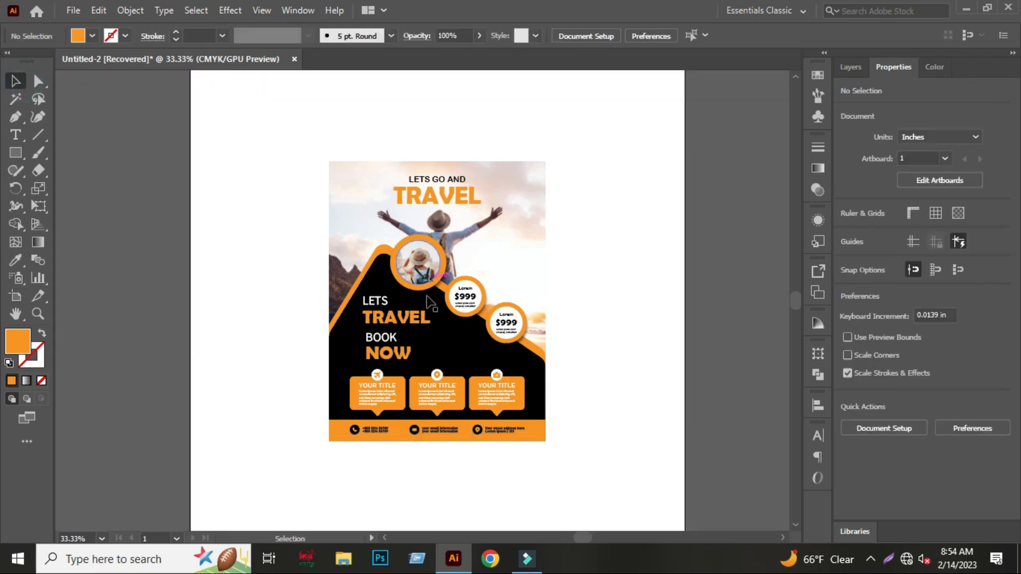
Create an orange 1400 px by 1400 px rectangle with the Rectangle tool.
scroll(669, 318, down, 1)
key(ctrl+a)
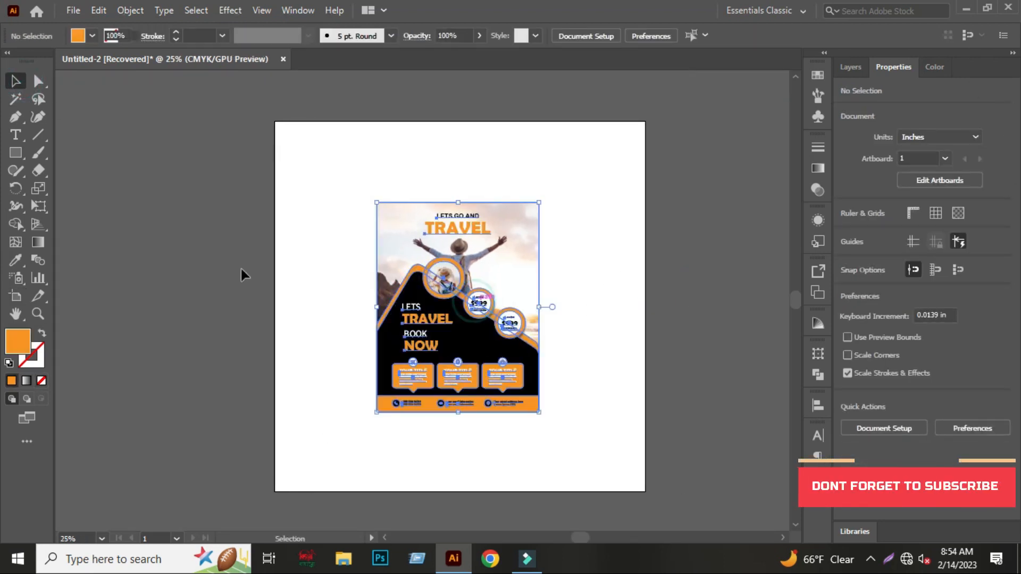
click(241, 276)
click(15, 152)
click(161, 210)
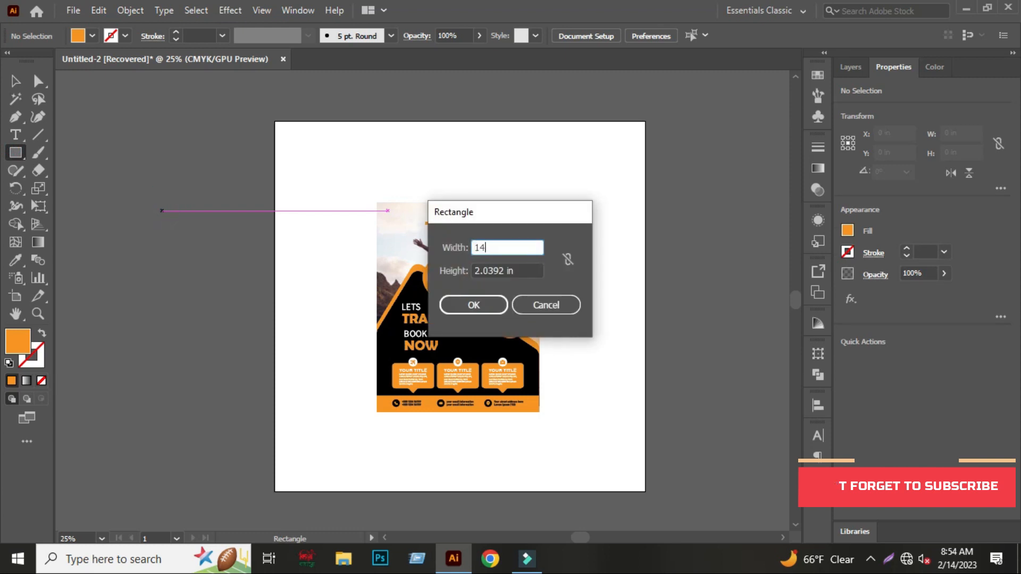
text(1400px)
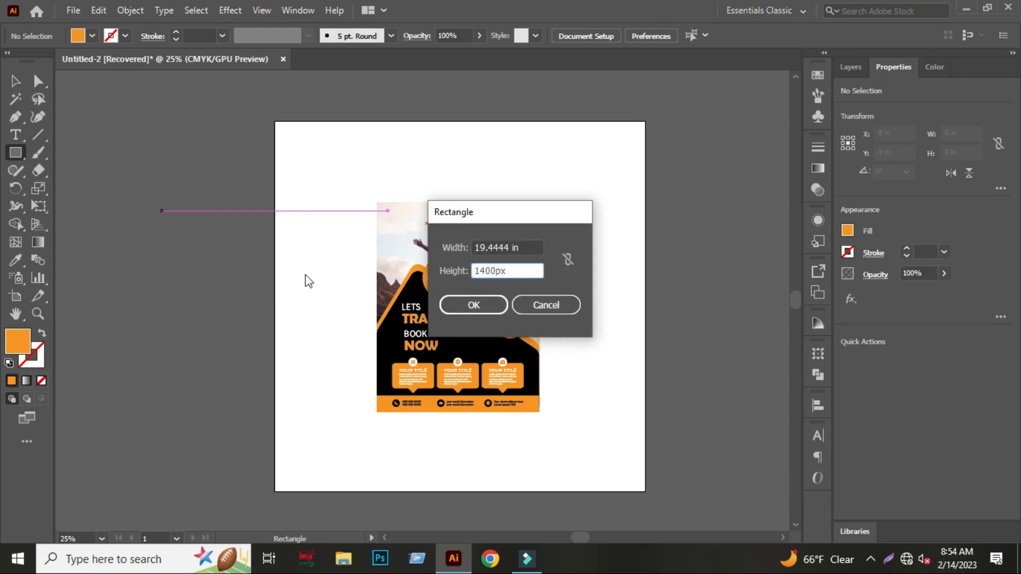
click(474, 307)
Centre the orange square horizontally and vertically on the artboard.
click(20, 82)
click(144, 155)
click(186, 237)
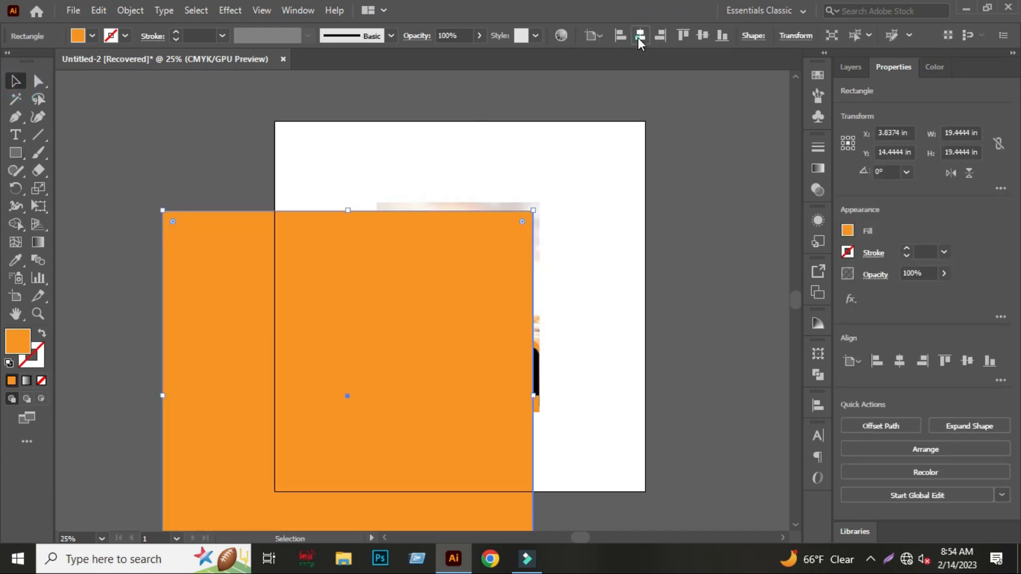
click(640, 36)
click(704, 36)
Send the orange square to the back of Layer 1, behind the flyer group.
click(851, 67)
click(889, 91)
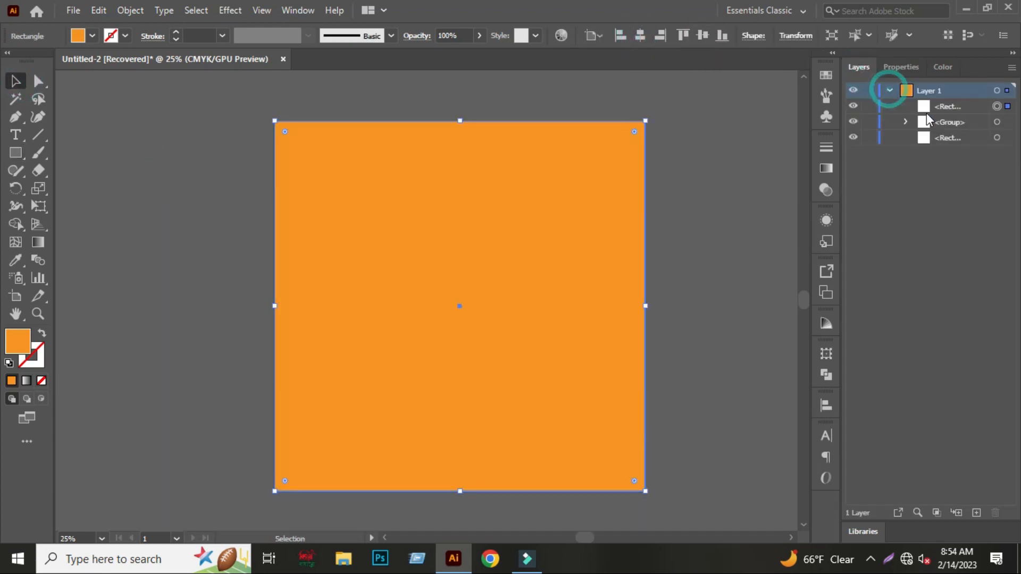
key(ctrl+shift+bracketleft)
click(739, 128)
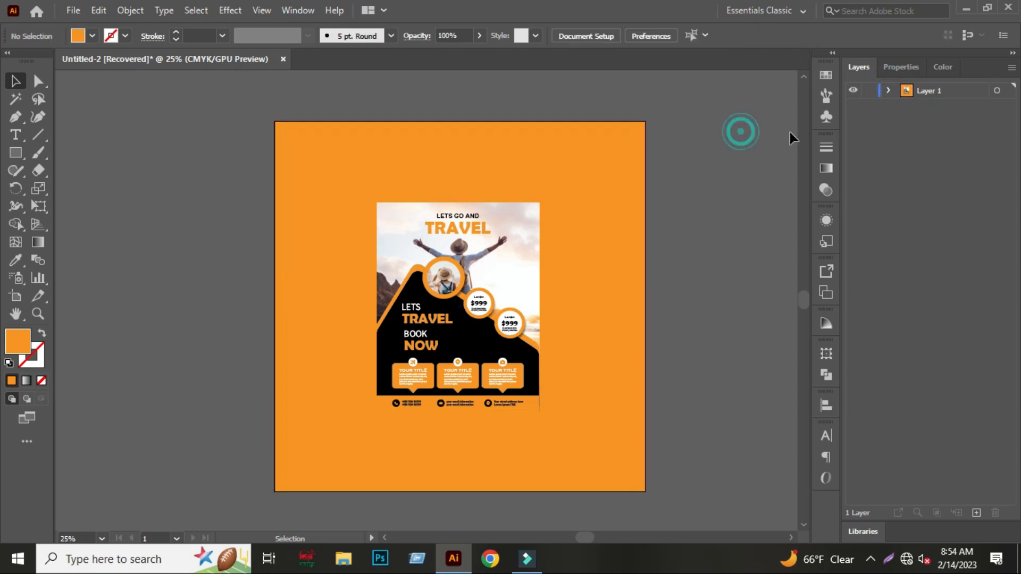
Recolour the orange background square with a light grey fill.
click(593, 178)
double_click(17, 341)
drag(524, 276, 522, 264)
click(876, 261)
click(620, 277)
double_click(17, 341)
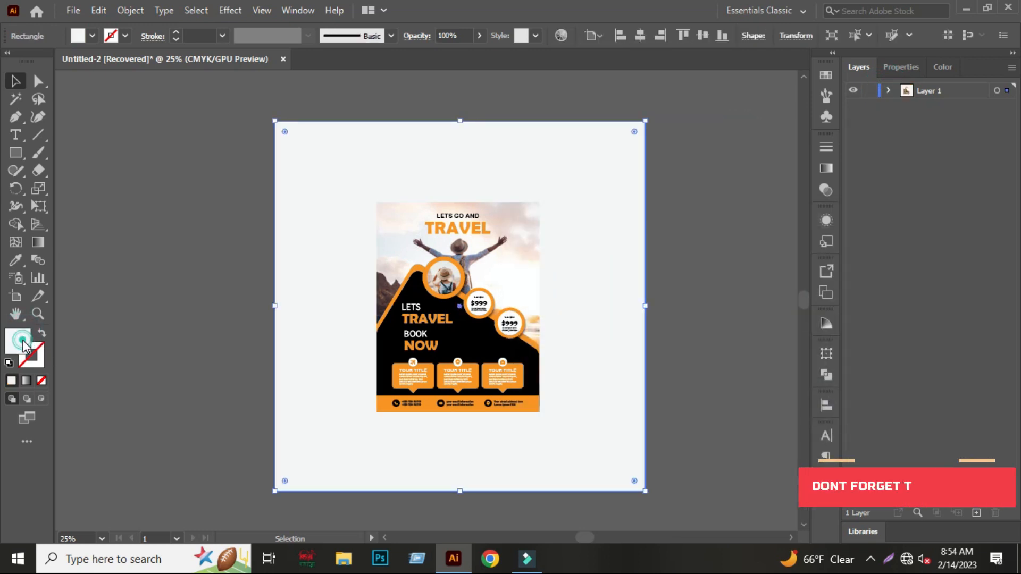
click(875, 260)
click(696, 291)
drag(715, 290, 658, 282)
scroll(698, 288, up, 1)
scroll(718, 298, down, 1)
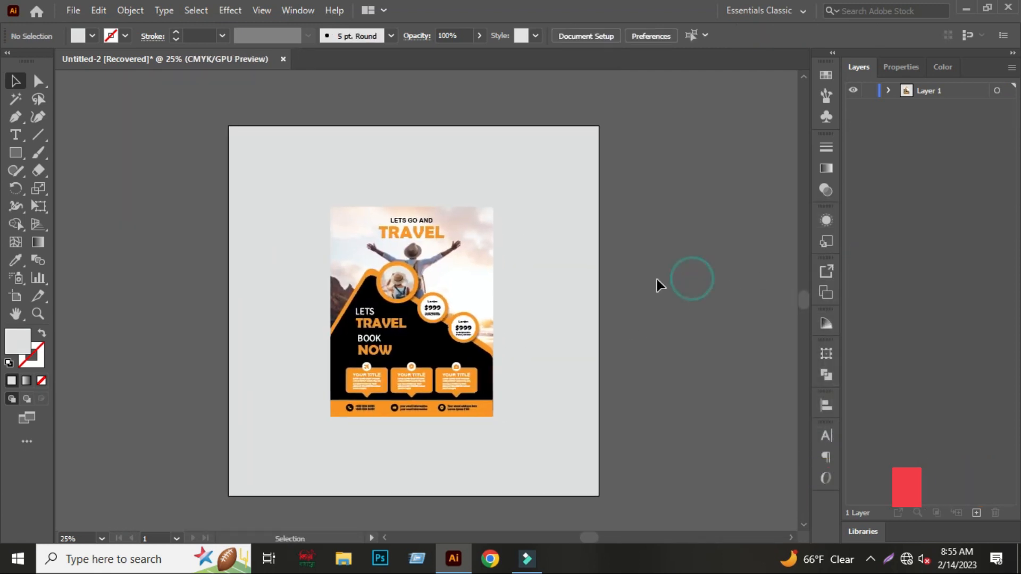
Duplicate the grey background square in place and shorten the copy from above so it covers the artboard's lower third.
click(571, 280)
click(680, 267)
click(574, 279)
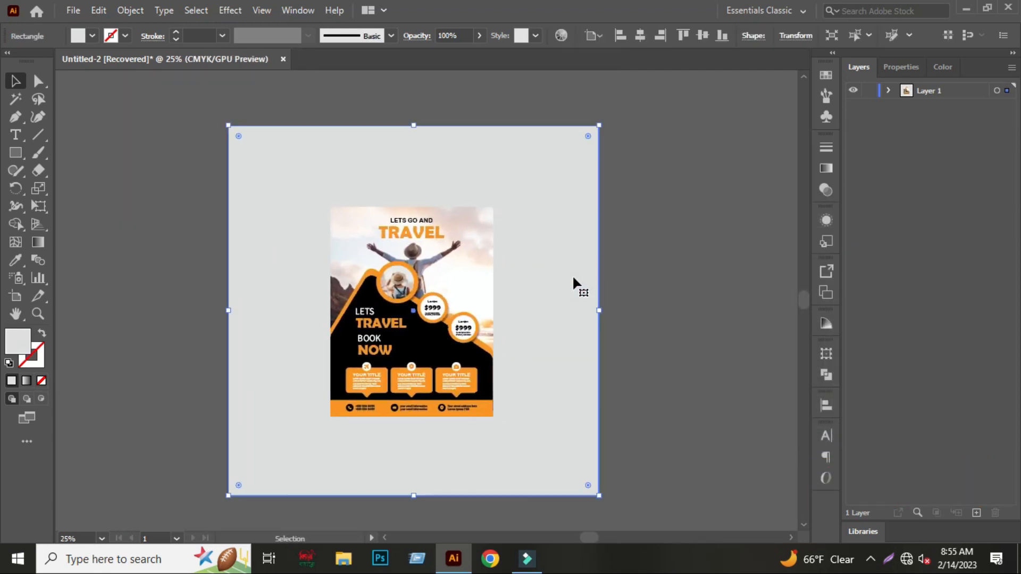
click(98, 11)
click(127, 84)
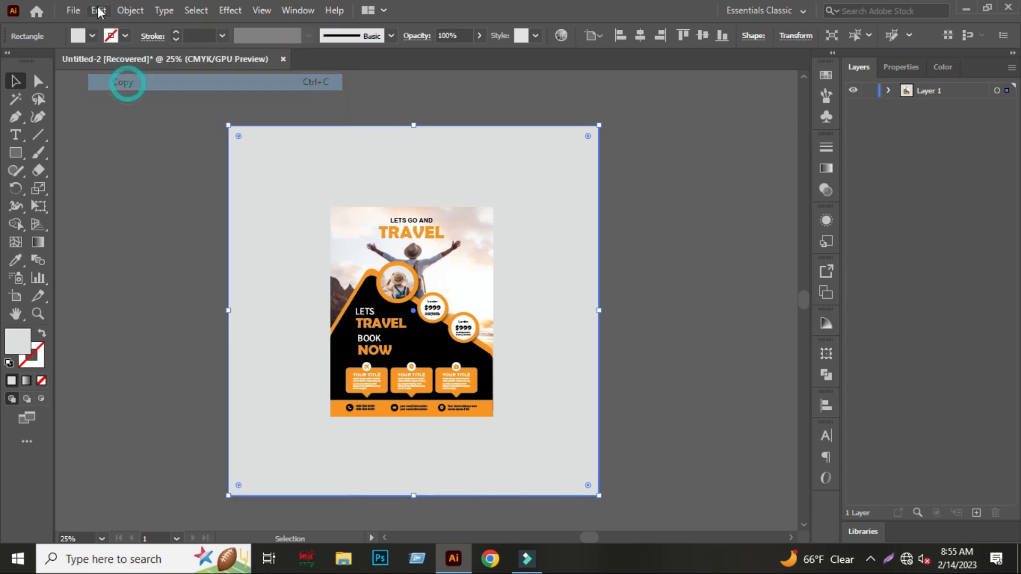
click(98, 10)
click(146, 148)
drag(414, 126, 414, 371)
Move the shortened grey rectangle below the flyer group and the white rectangle in Layer 1's stacking order.
click(888, 91)
drag(942, 106, 925, 133)
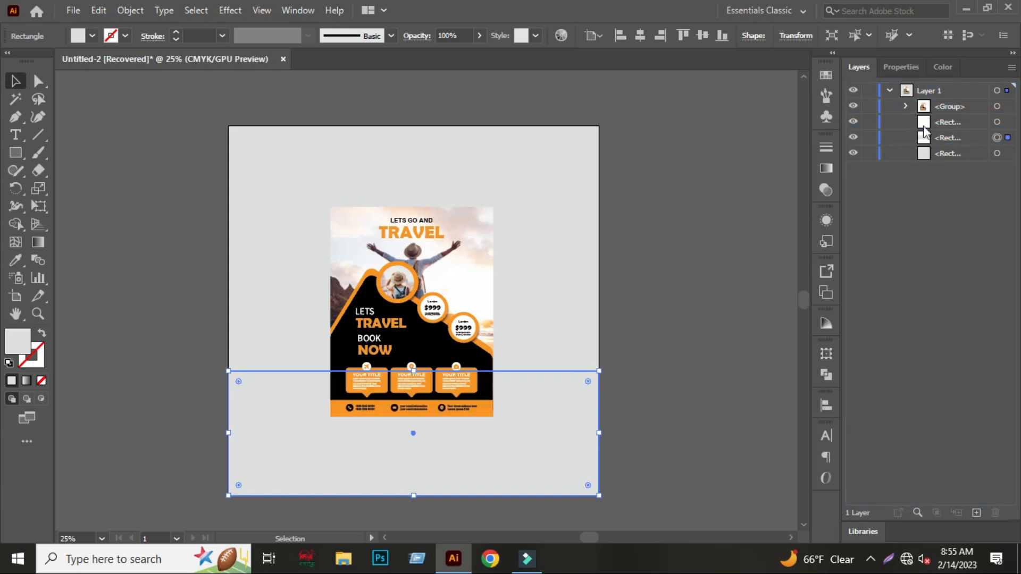
click(890, 91)
Fill the lower rectangle with a white-to-black linear gradient at 90°, white at the base, and extend its upper edge slightly.
click(826, 168)
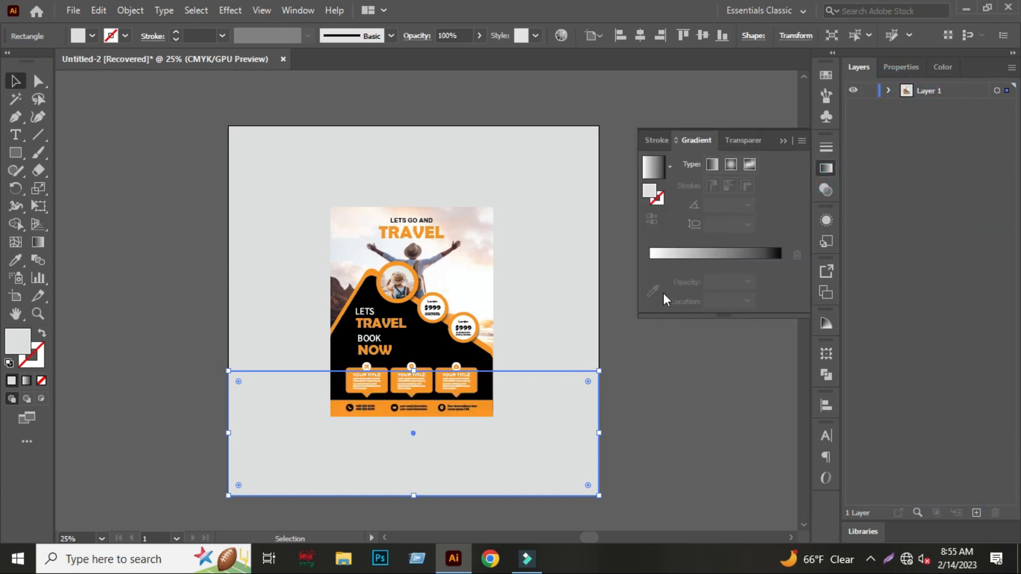
click(654, 283)
click(35, 243)
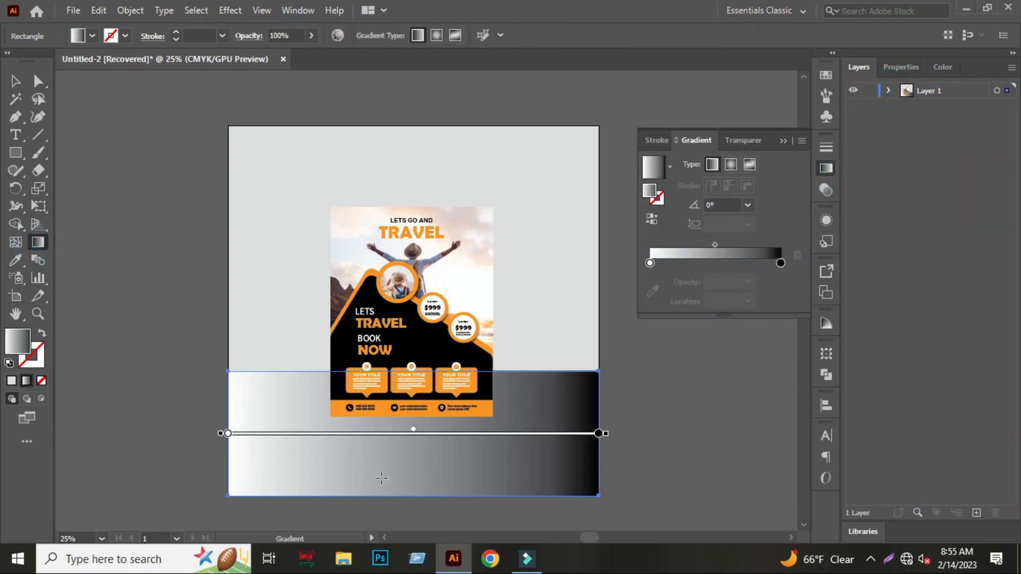
drag(395, 496, 414, 347)
click(15, 81)
click(69, 142)
click(282, 398)
click(200, 349)
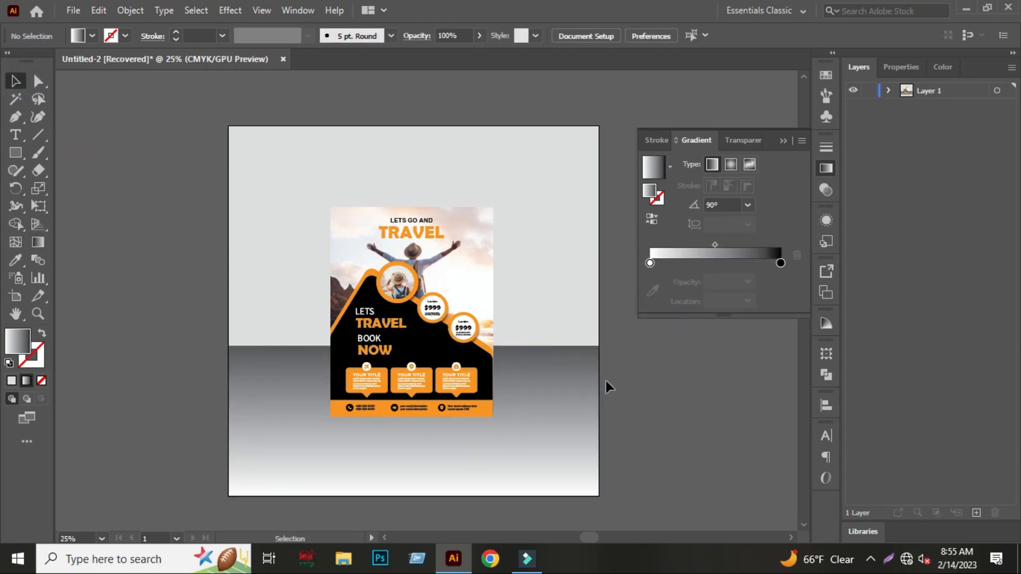
click(784, 141)
Try to recolour the grey background square by sampling the flyer's lower area with the Eyedropper, and undo it.
click(532, 186)
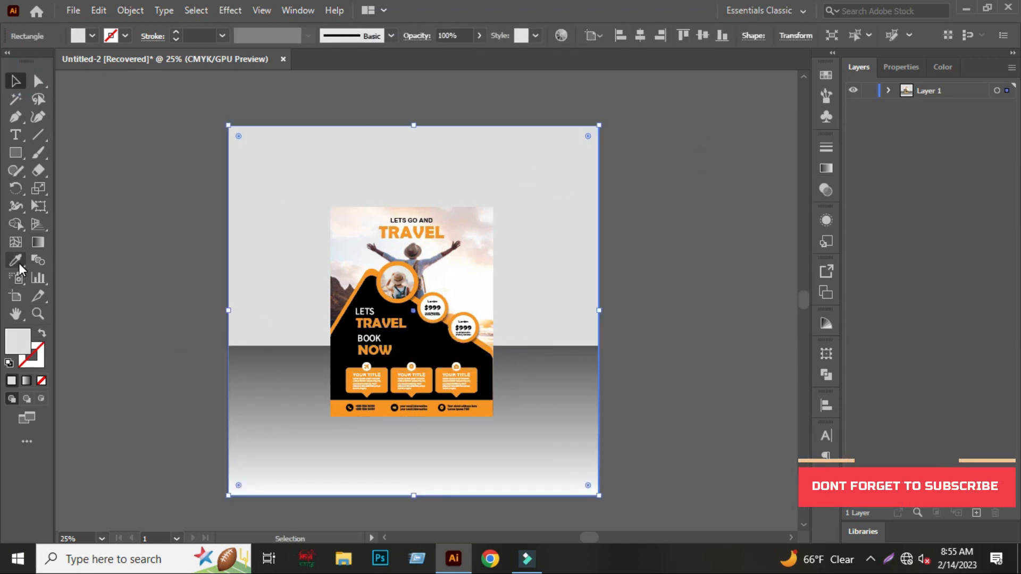
click(337, 401)
key(ctrl+z)
click(15, 80)
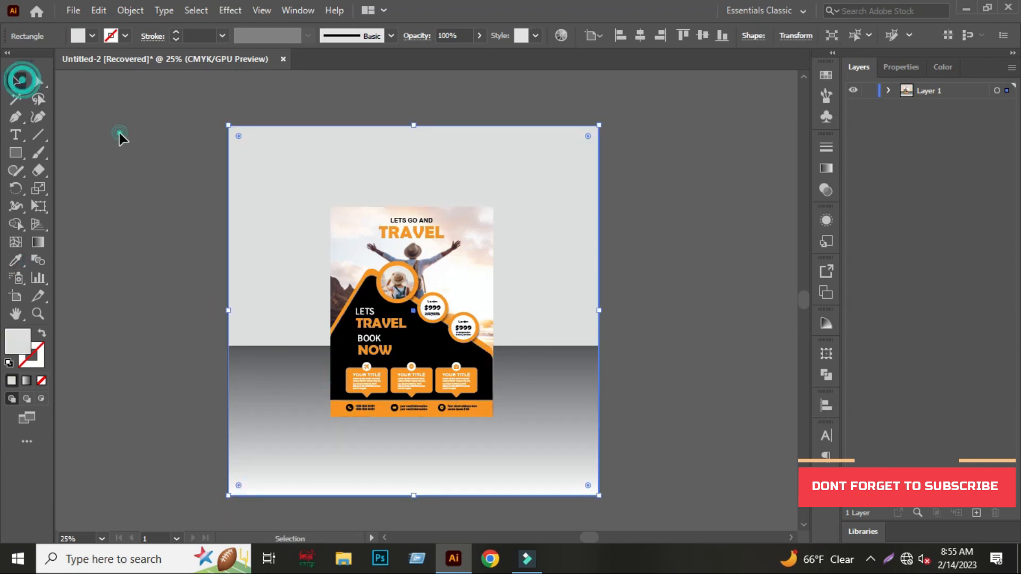